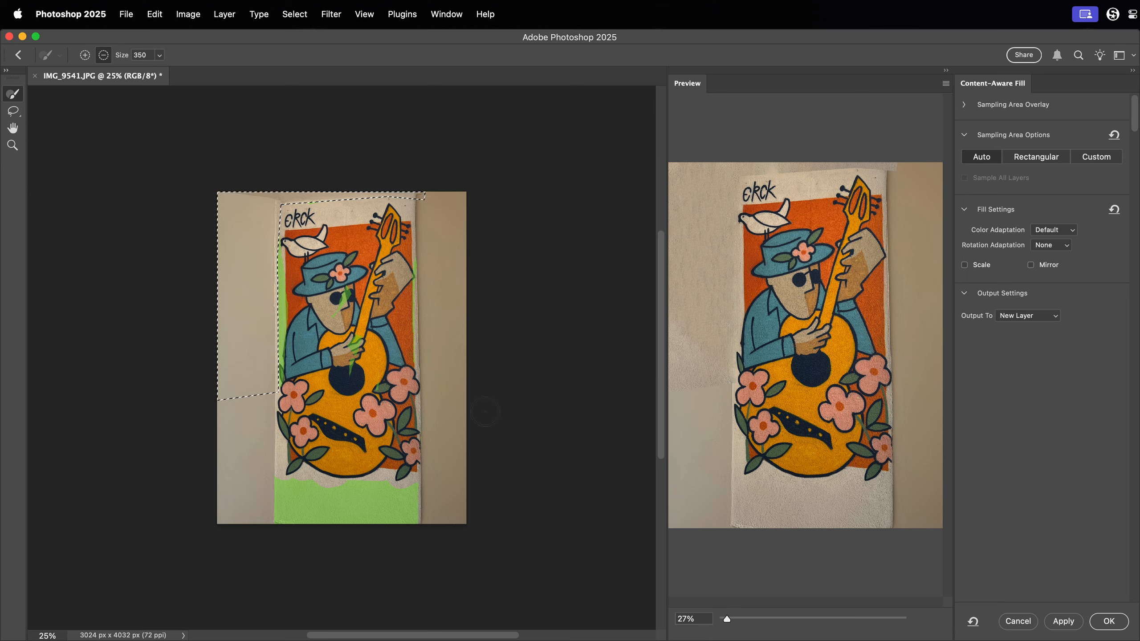
# Fill the wall area around the mural with Content-Aware Fill on a new layer, clear the selection and heal the wall beside it.
pyautogui.press('Return')
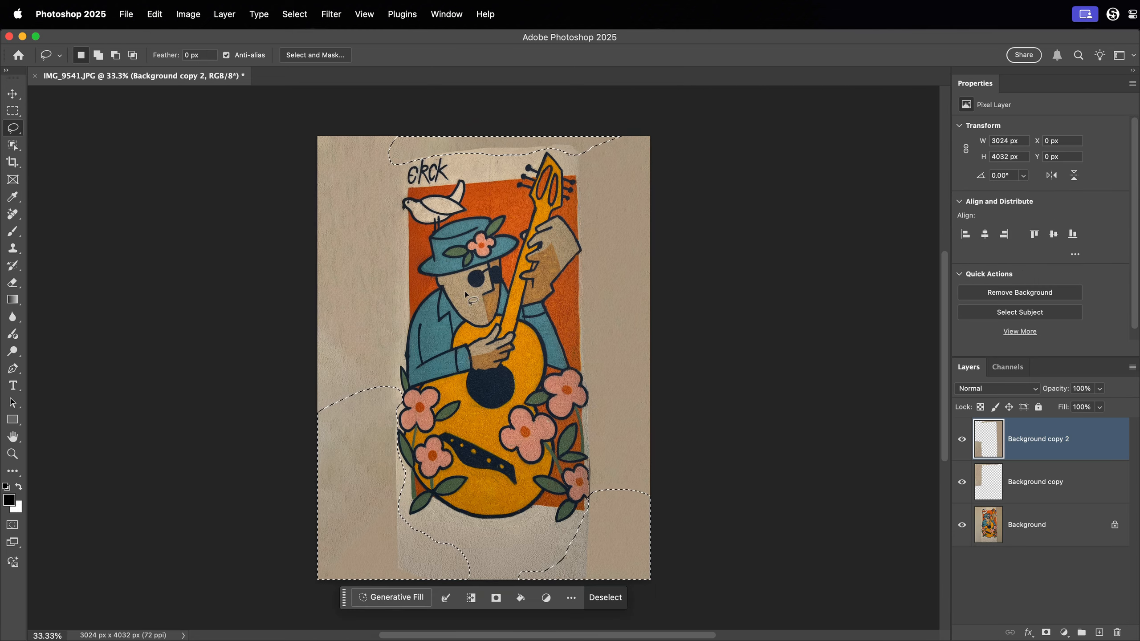
pyautogui.click(615, 599)
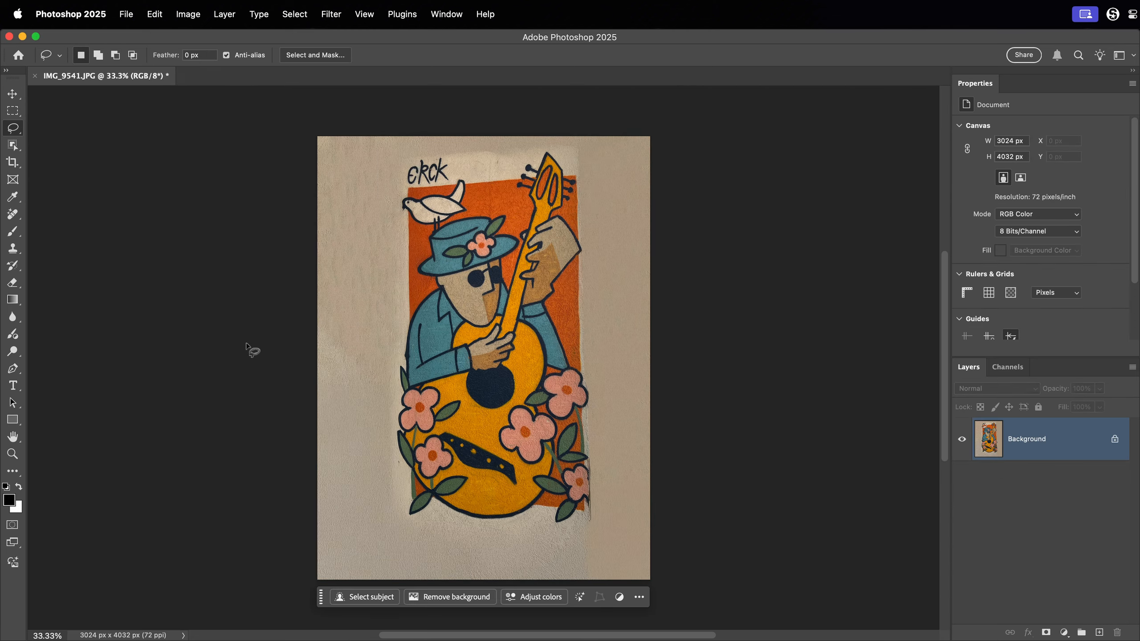
pyautogui.press('j')
pyautogui.moveTo(354, 233)
pyautogui.mouseDown()
pyautogui.moveTo(315, 221)
pyautogui.moveTo(296, 381)
pyautogui.moveTo(309, 493)
pyautogui.moveTo(431, 517)
pyautogui.moveTo(429, 483)
pyautogui.mouseUp()
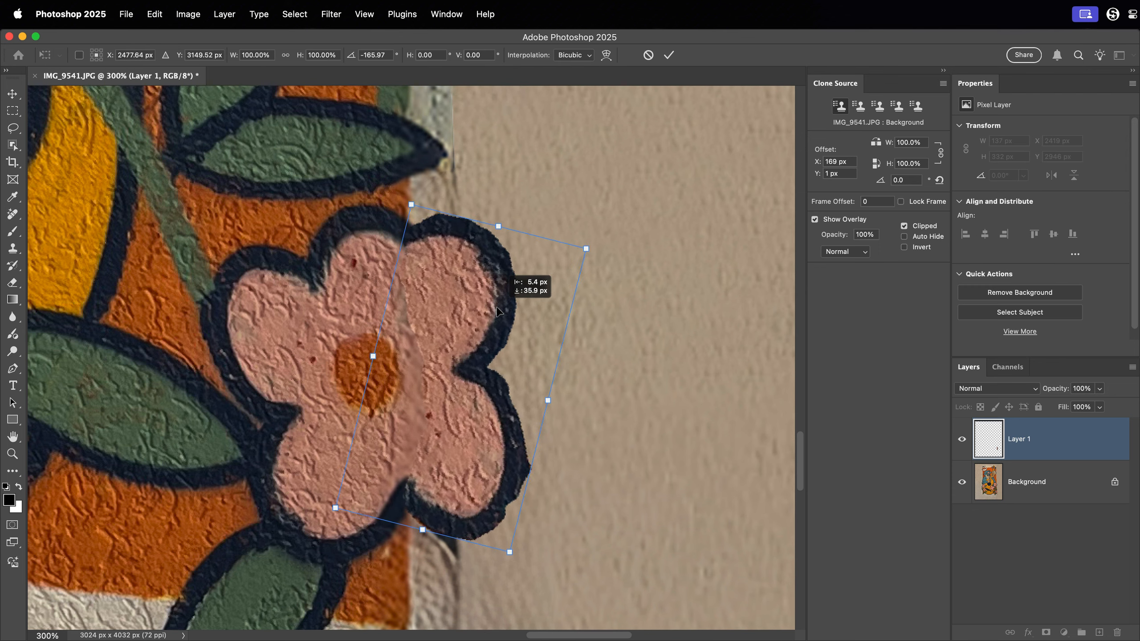
# Place the rotated flower piece over the cut-off half of the lowest flower, and crop the canvas closer around the mural.
pyautogui.moveTo(505, 274); pyautogui.dragTo(497, 309)
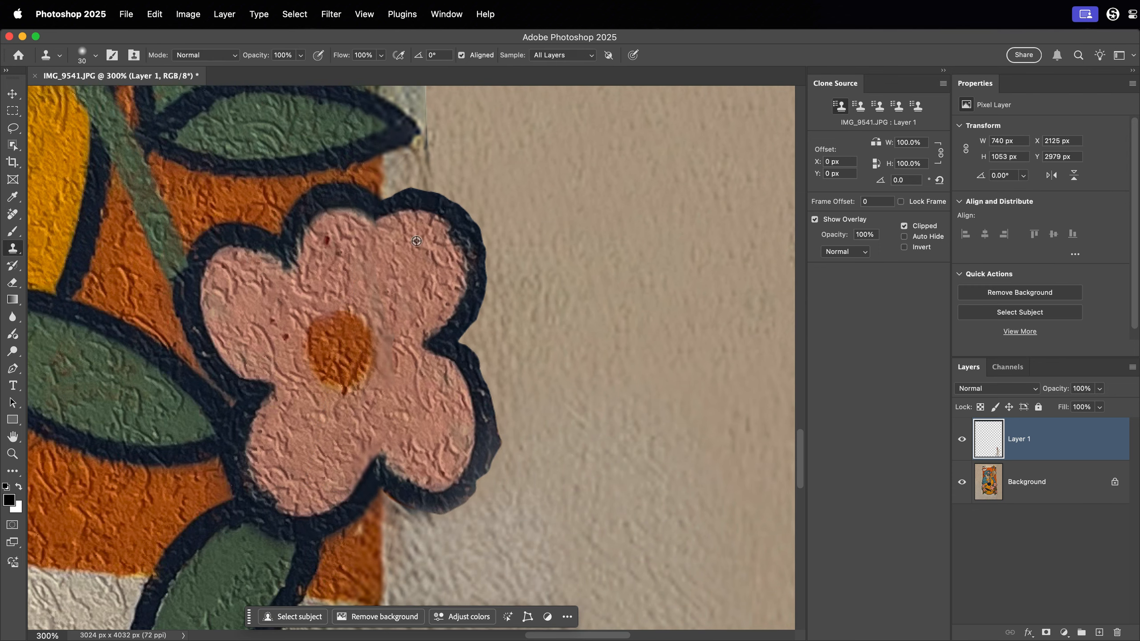
pyautogui.press('super+0')
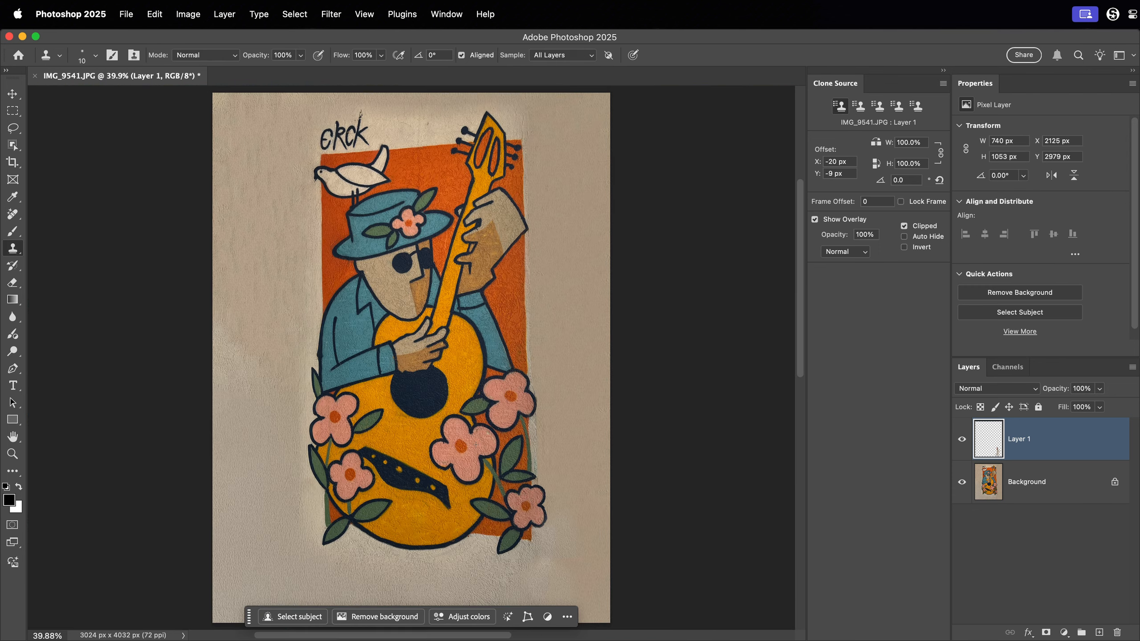
pyautogui.moveTo(216, 626); pyautogui.dragTo(240, 607)
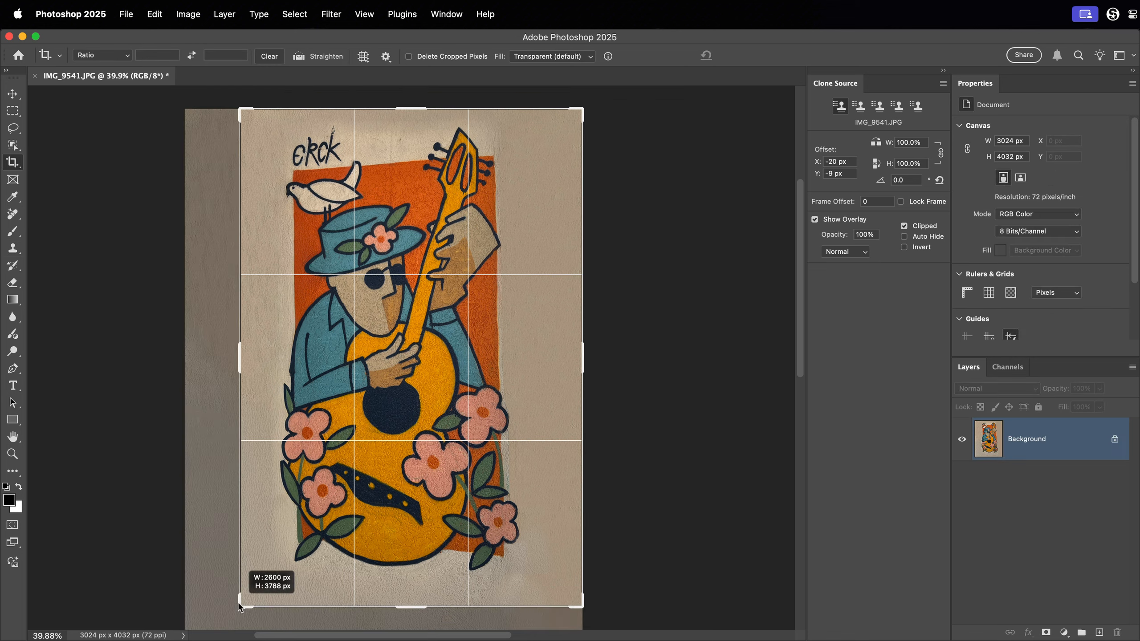
pyautogui.moveTo(586, 360); pyautogui.dragTo(570, 372)
pyautogui.press('Return')
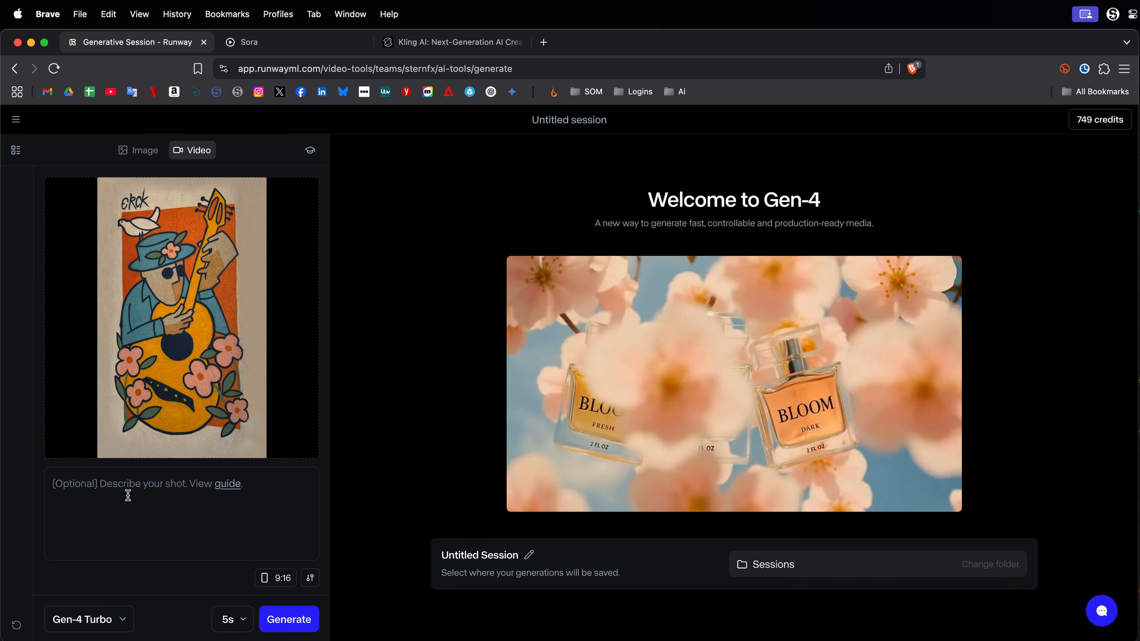
# Switch to Runway in the browser and open the clip duration options for the mural video.
pyautogui.click(230, 620)
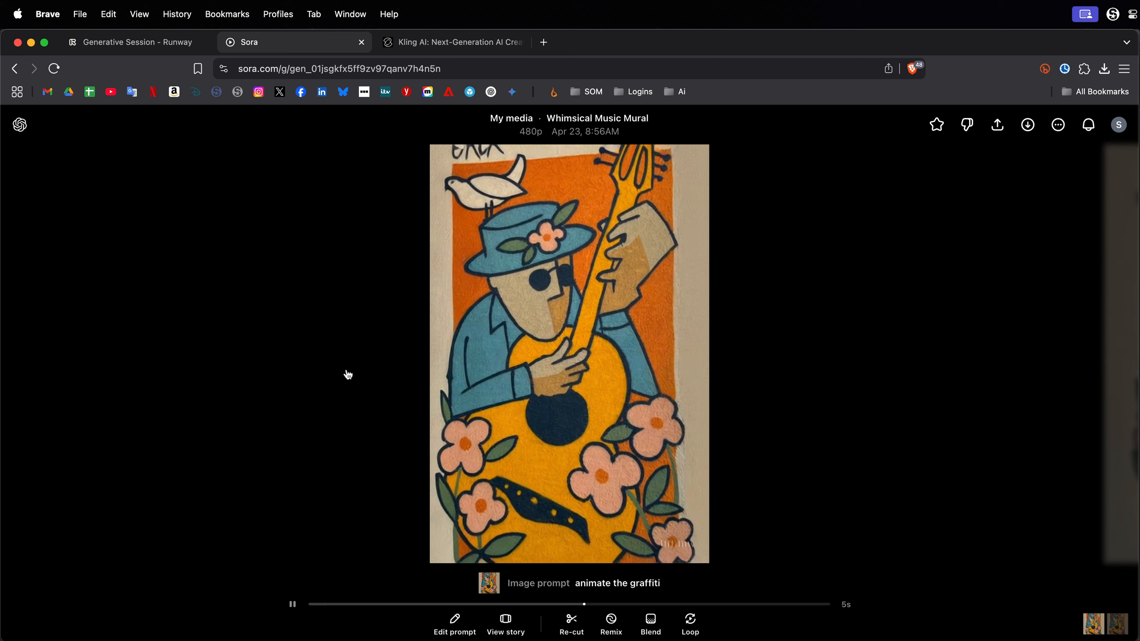
# View the next Sora version of the mural animation, and view the Kling AI result in full screen.
pyautogui.press('Right')
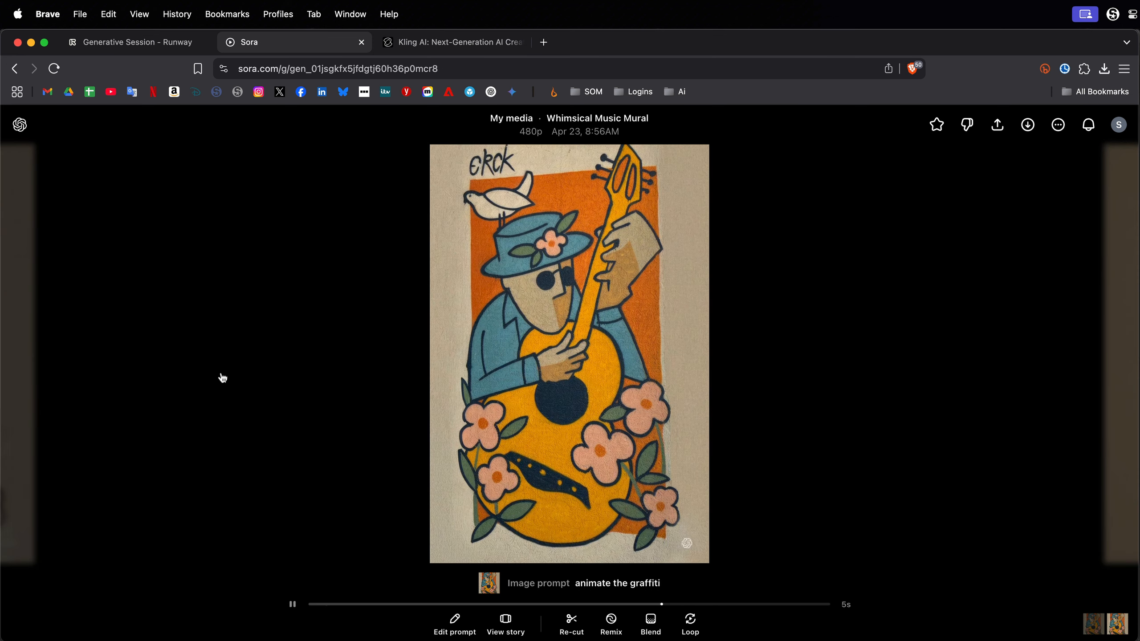
pyautogui.click(440, 49)
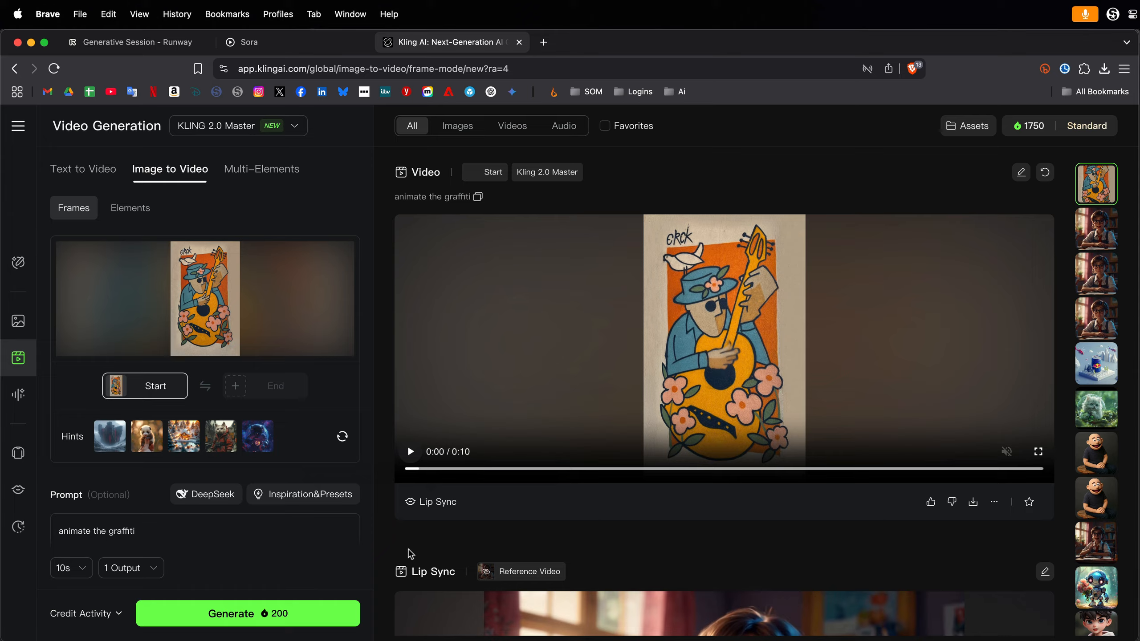
pyautogui.click(1038, 451)
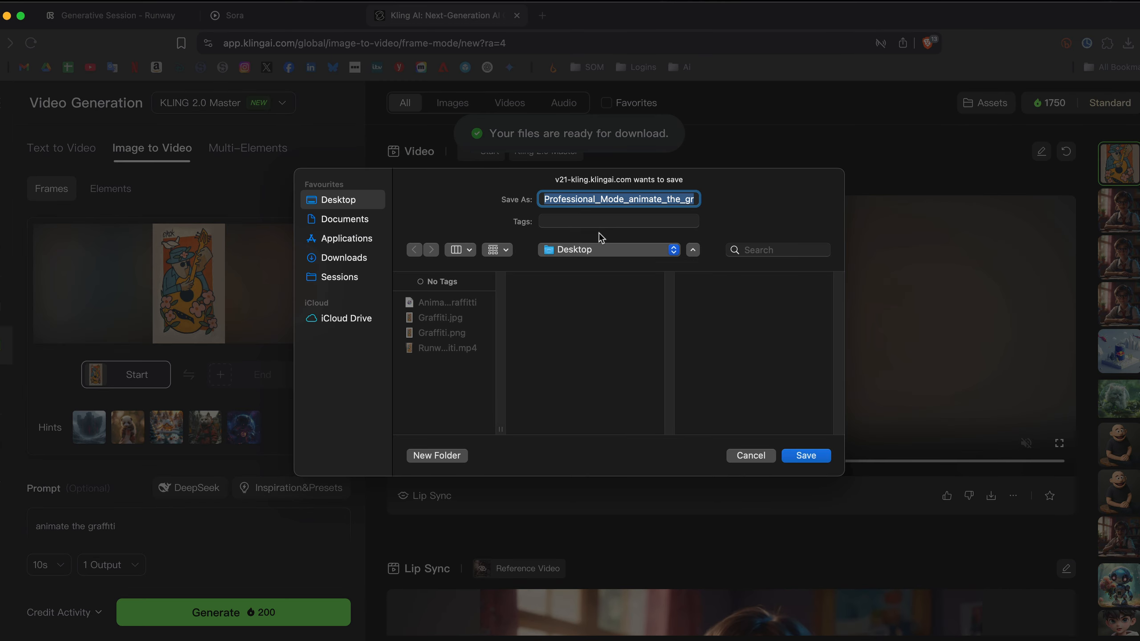
# Save the Kling mural video to the Desktop as "Kling graffiti".
pyautogui.write('Kling graffiti')
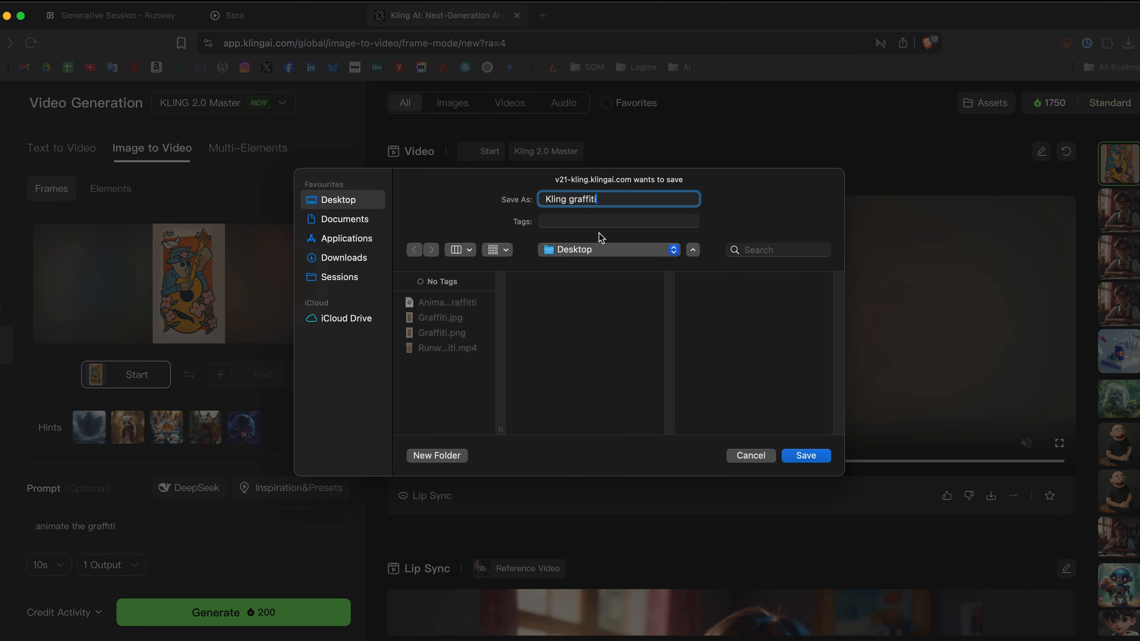
pyautogui.press('Return')
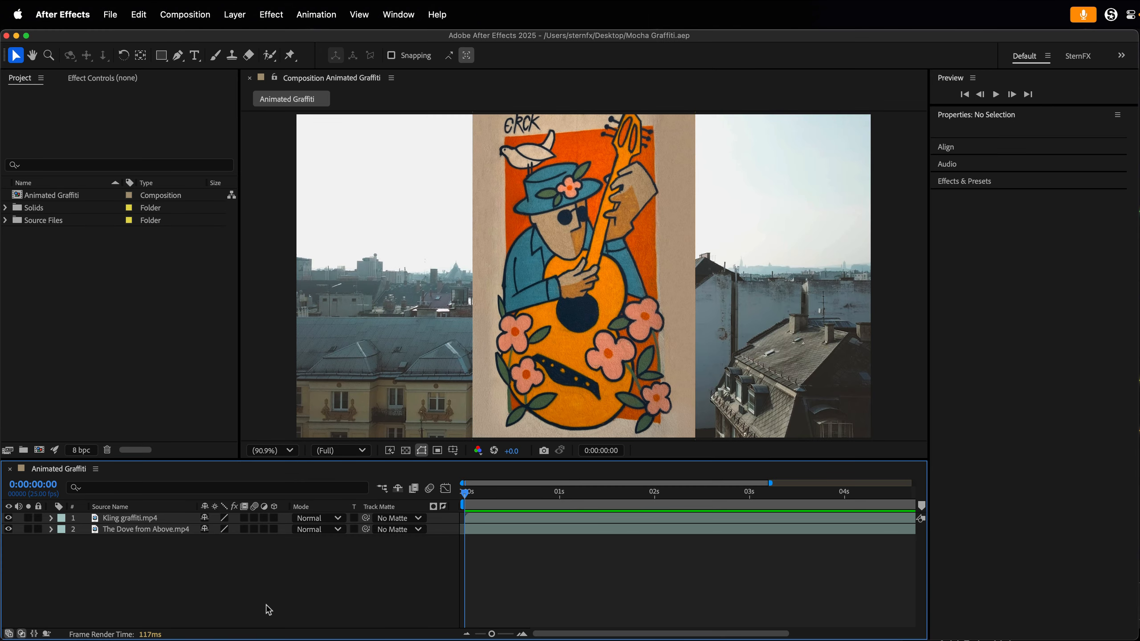
# Switch to After Effects and preview the Animated Graffiti composition with and without the Kling graffiti.mp4 layer, returning to the first frame.
pyautogui.press('space')
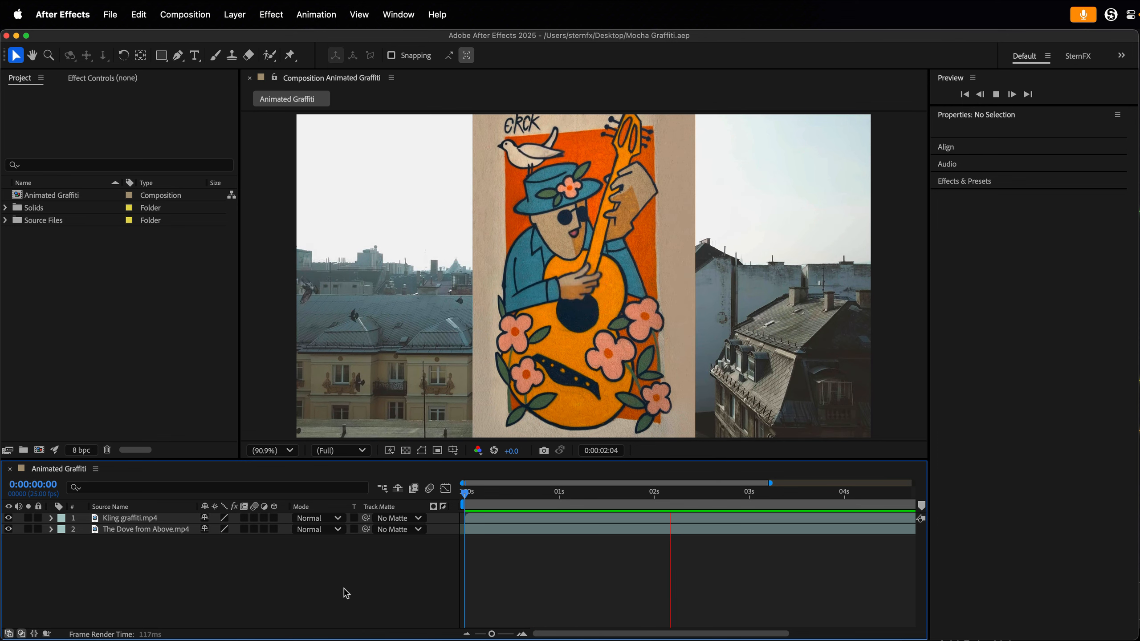
pyautogui.moveTo(492, 635); pyautogui.dragTo(478, 635)
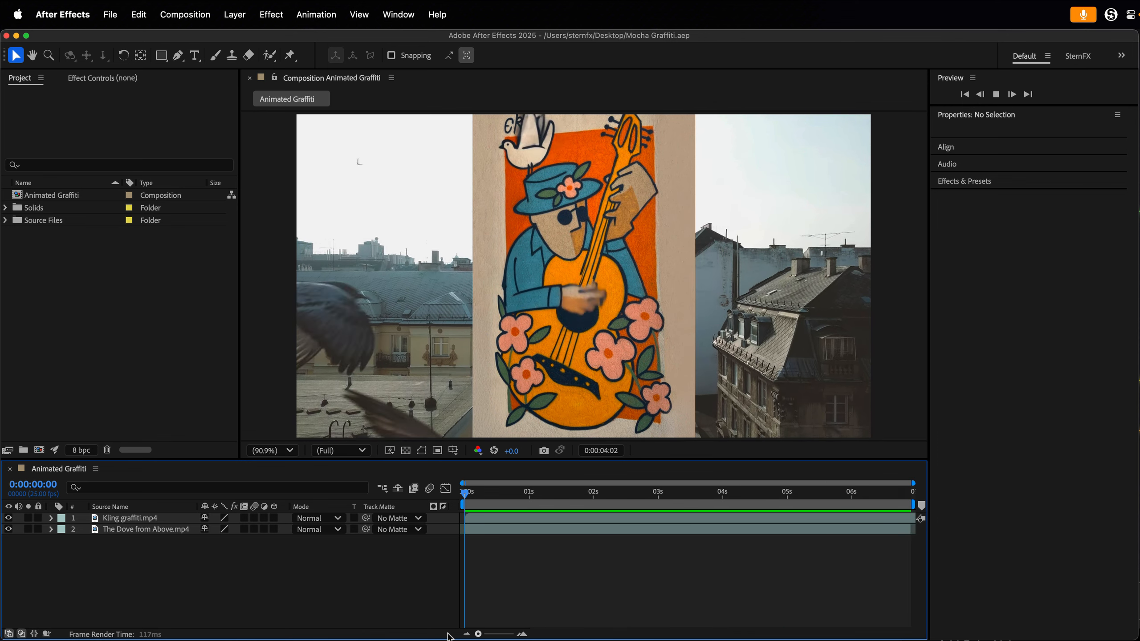
pyautogui.click(9, 518)
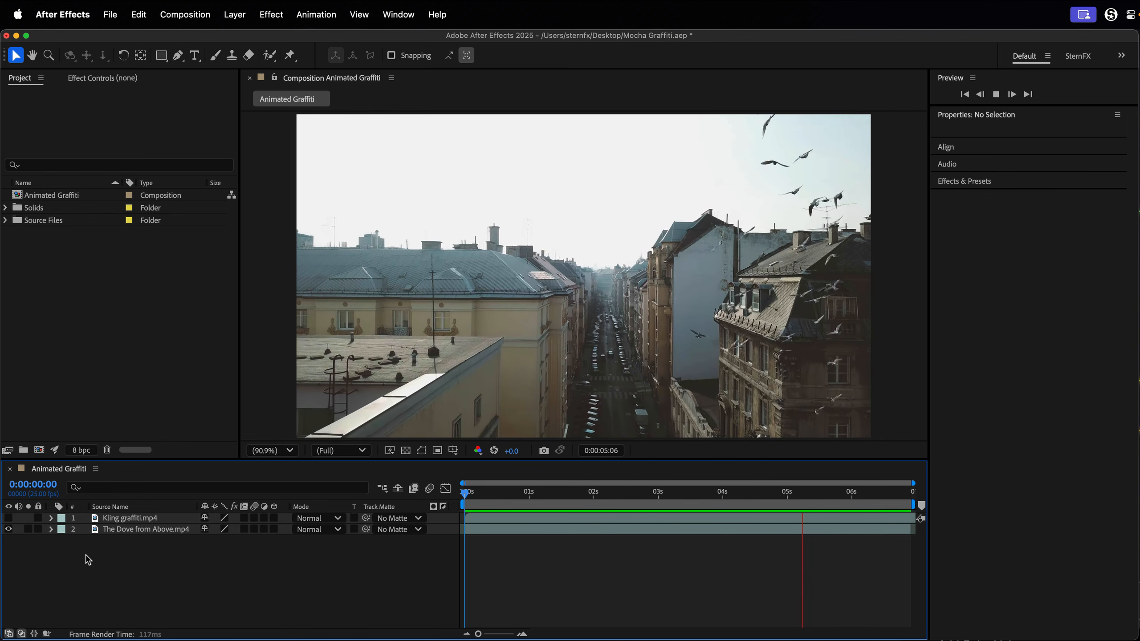
pyautogui.press('space')
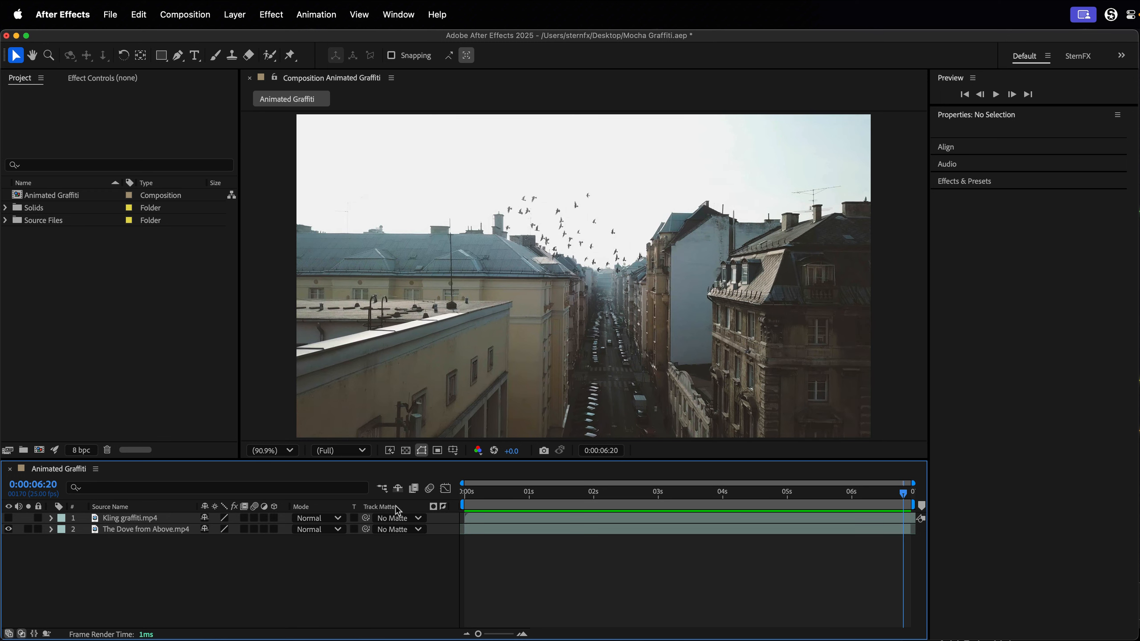
pyautogui.click(8, 518)
pyautogui.click(464, 494)
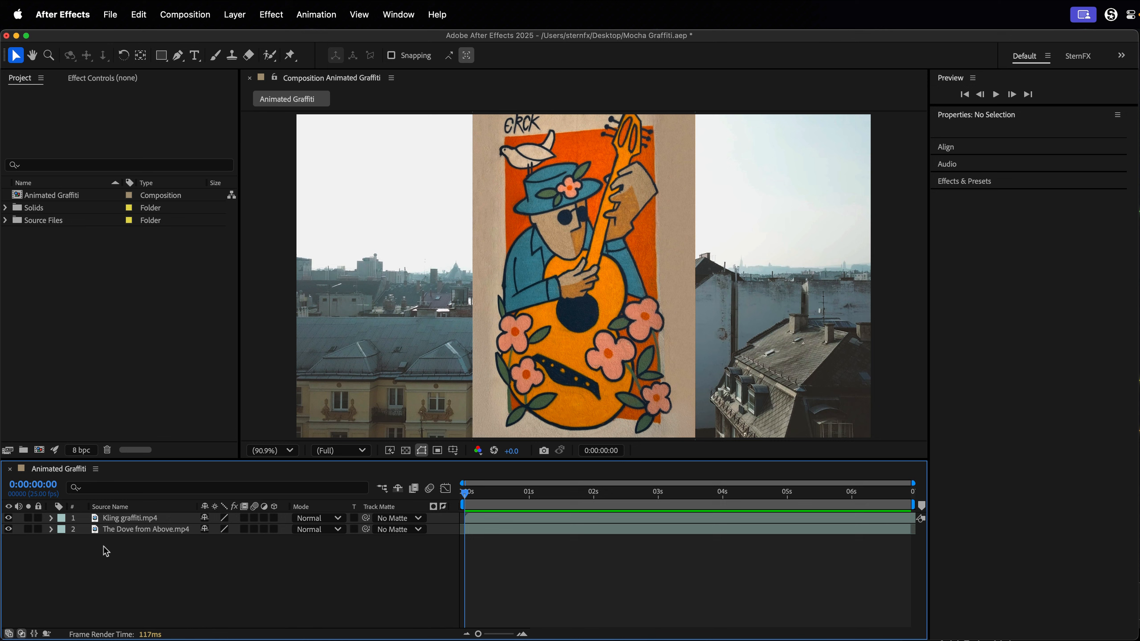
# Scale the Kling graffiti.mp4 layer to 32% and place it over the blank building wall at about 1358, 815.
pyautogui.click(119, 519)
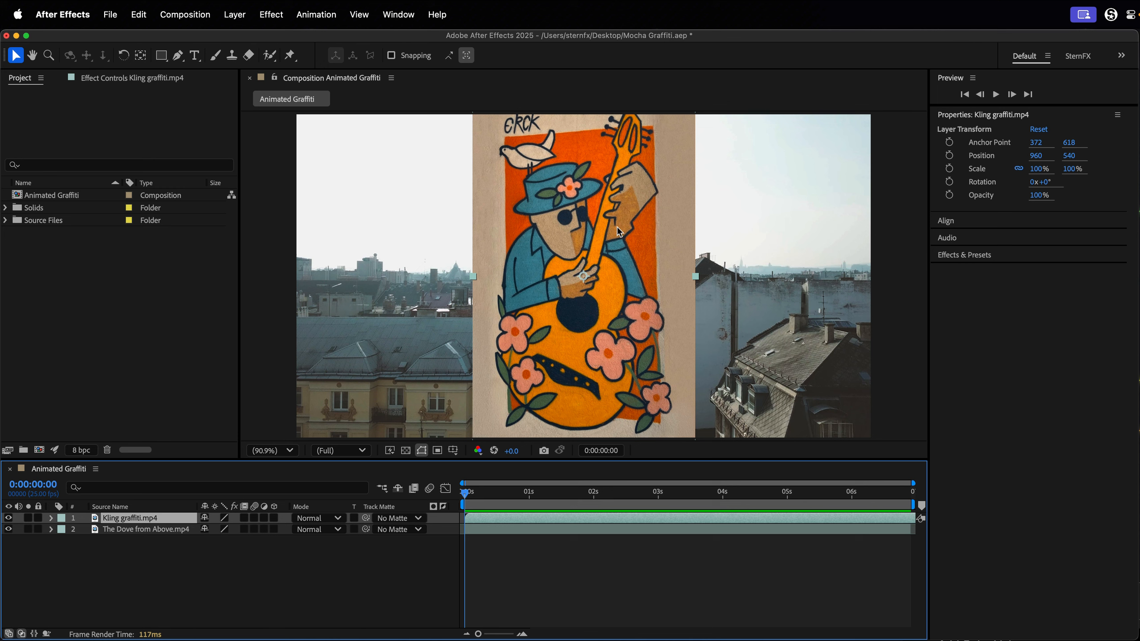
pyautogui.click(1038, 168)
pyautogui.write('32')
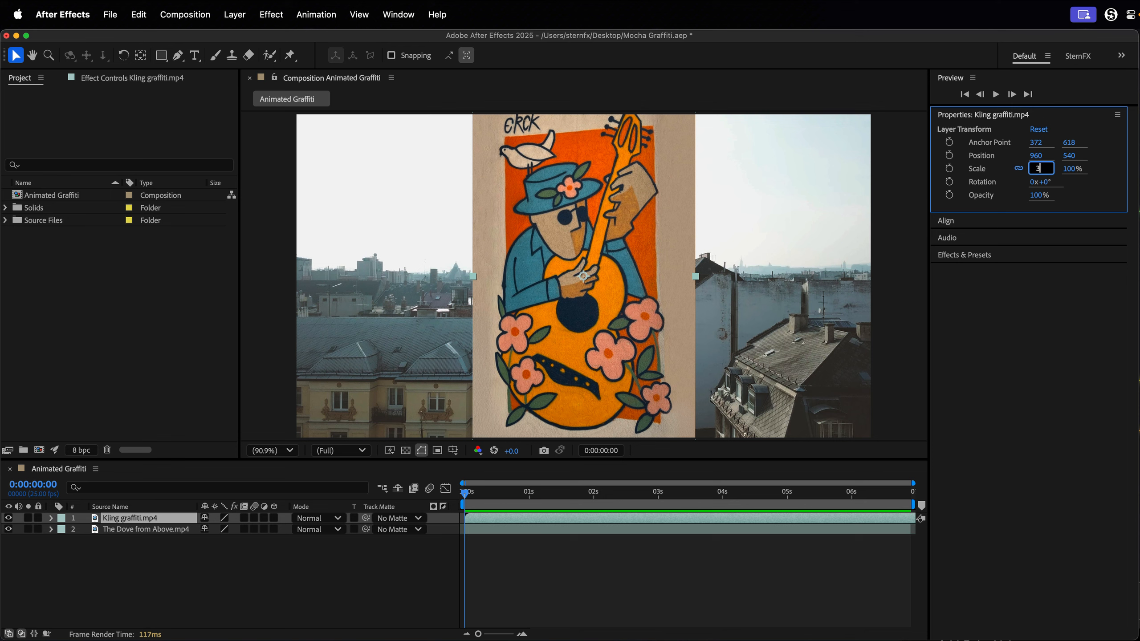
pyautogui.press('Return')
pyautogui.moveTo(597, 271); pyautogui.dragTo(717, 350)
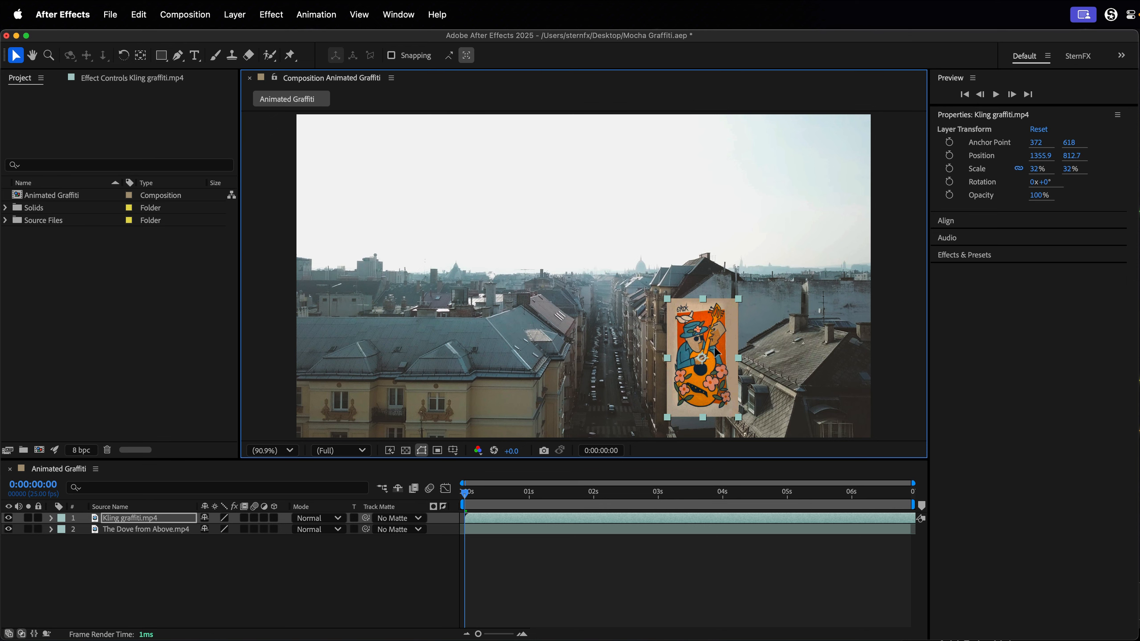
pyautogui.moveTo(717, 352); pyautogui.dragTo(718, 353)
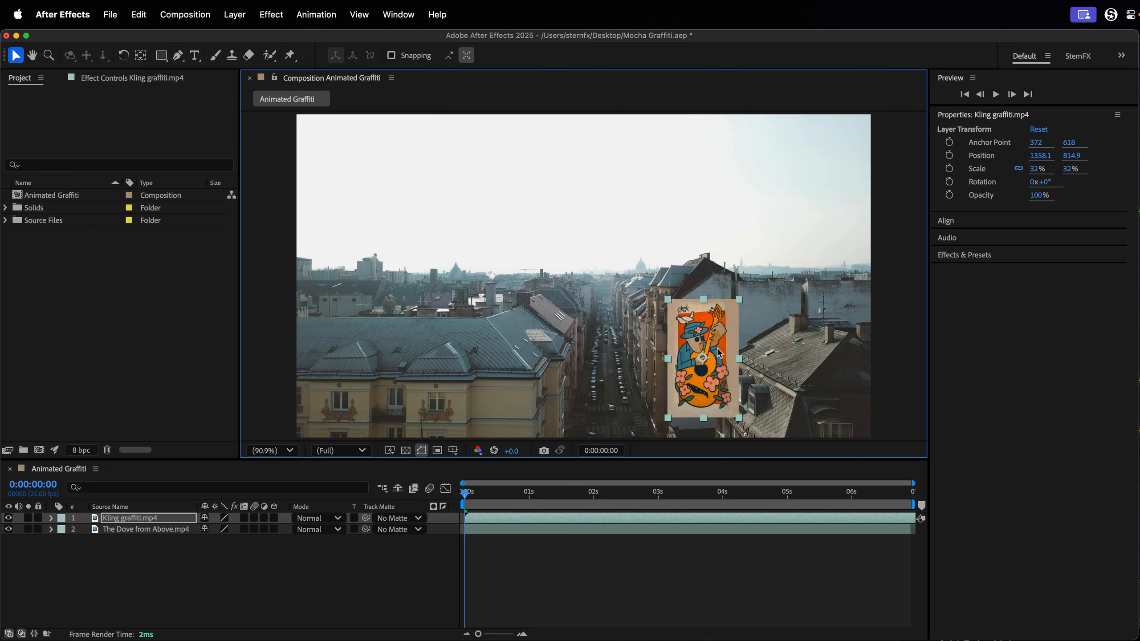
# Apply the Color Range effect to the Kling graffiti.mp4 layer.
pyautogui.scroll(3, 709, 349)
pyautogui.press('space')
pyautogui.moveTo(701, 366); pyautogui.dragTo(644, 287)
pyautogui.scroll(-1, 650, 270)
pyautogui.scroll(-1, 650, 289)
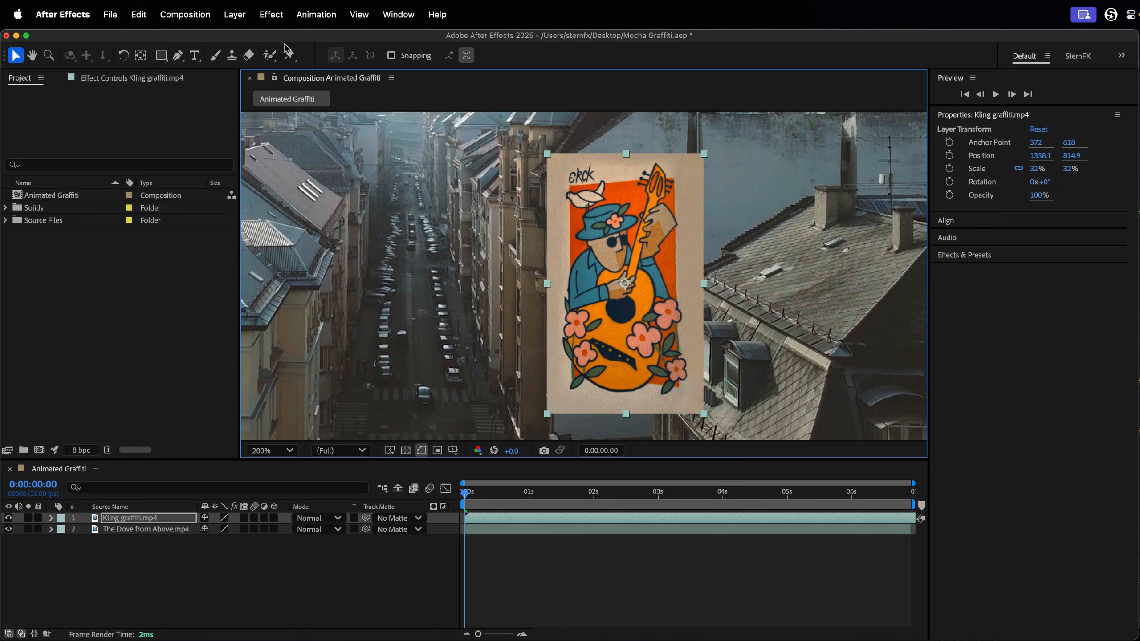
pyautogui.hotkey('ctrl', 'space')
pyautogui.write('color r')
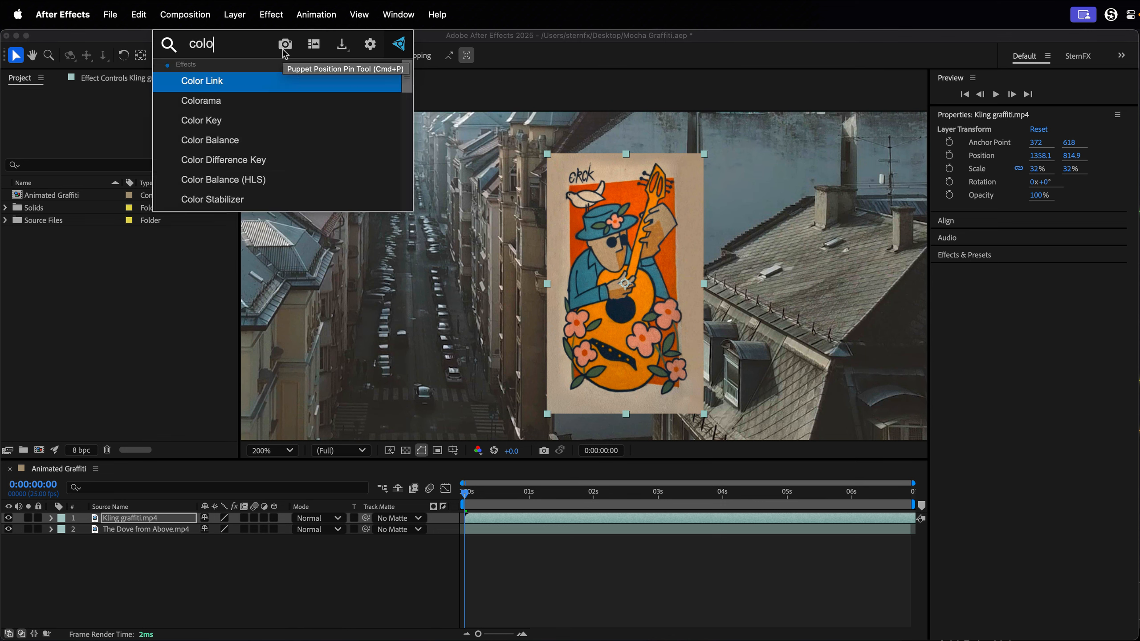
pyautogui.press('Return')
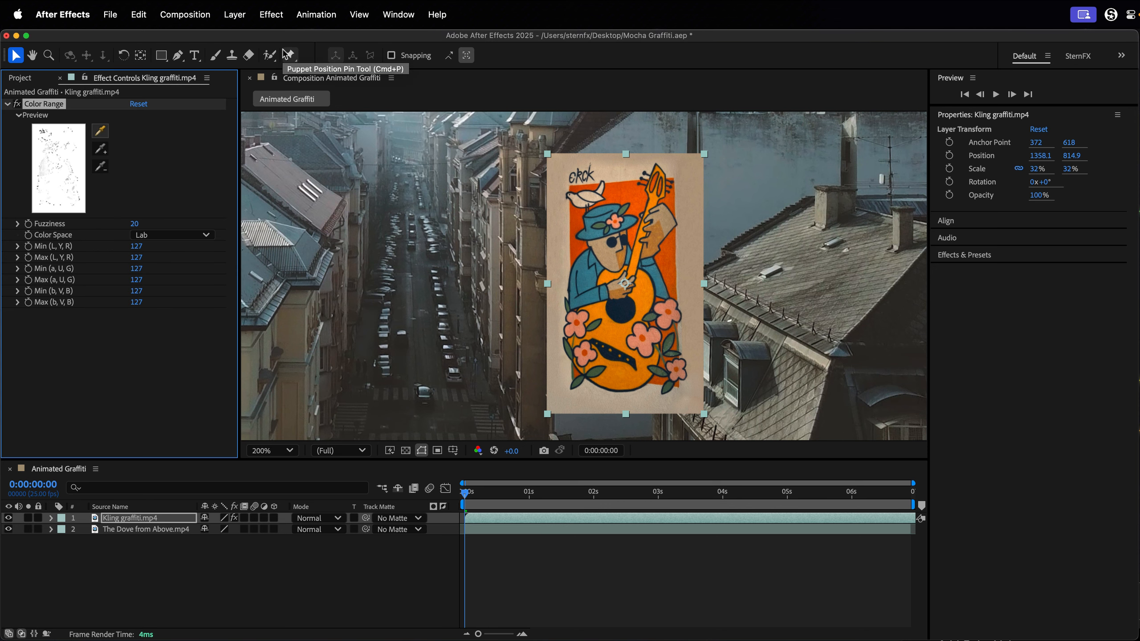
# Key out the beige background with three colour samples around the painting, and move the graffiti layer to about 1359, 830.
pyautogui.click(101, 131)
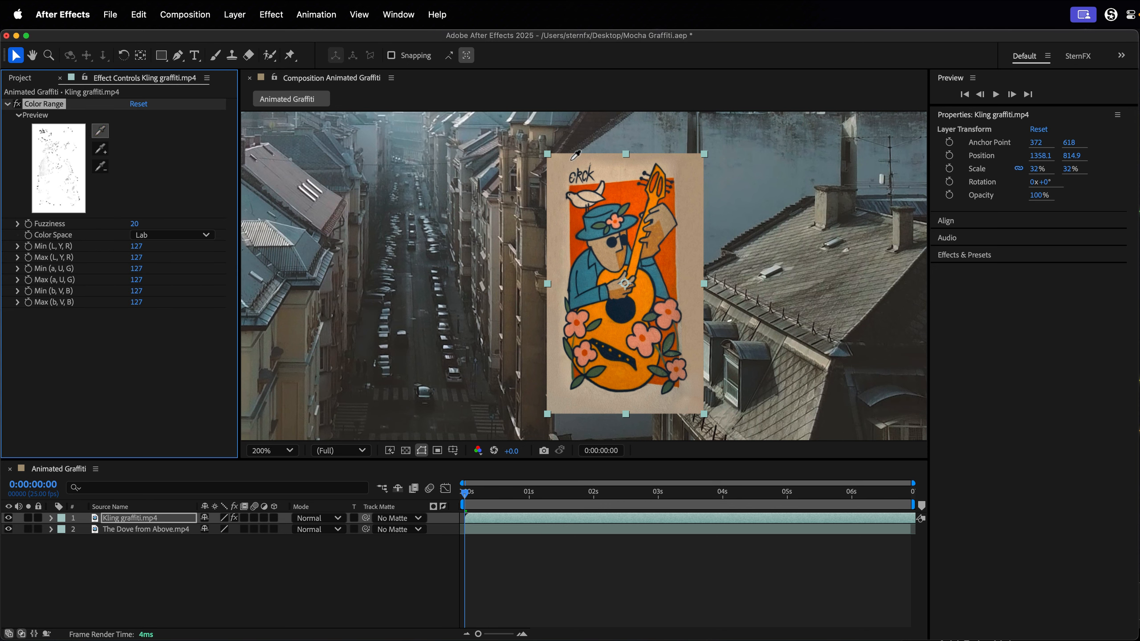
pyautogui.click(572, 160)
pyautogui.click(102, 148)
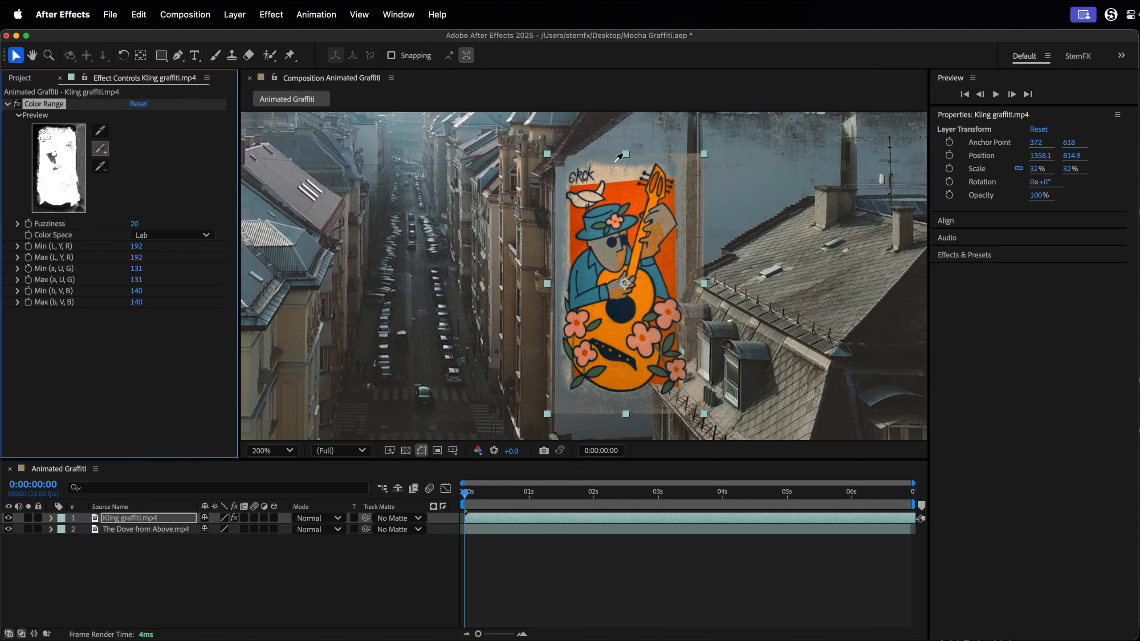
pyautogui.click(620, 176)
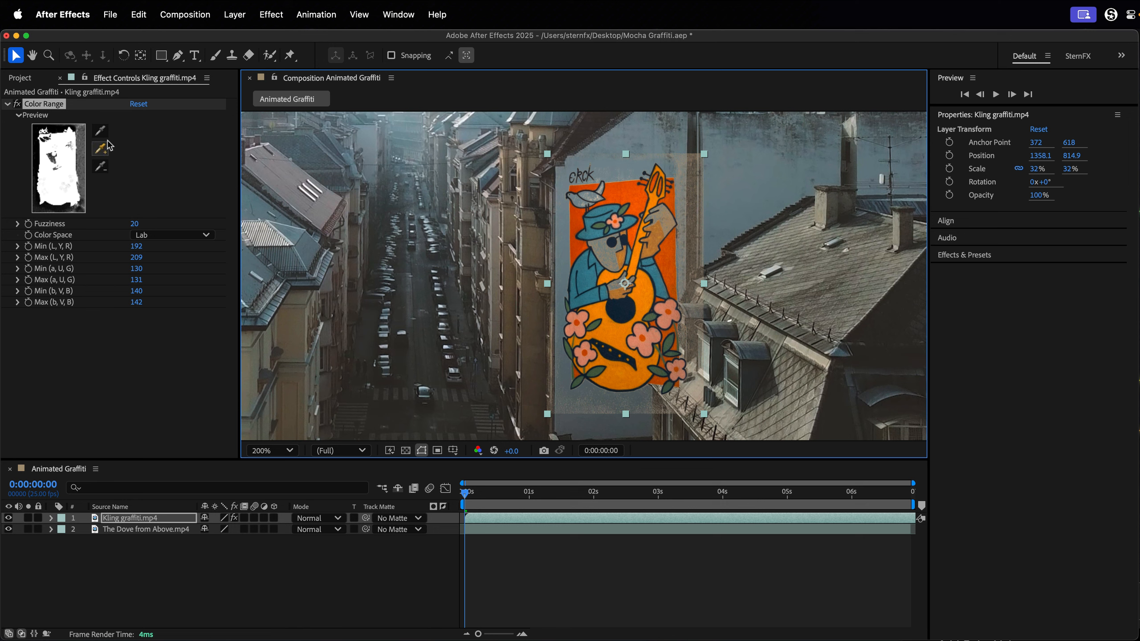
pyautogui.click(101, 149)
pyautogui.click(564, 367)
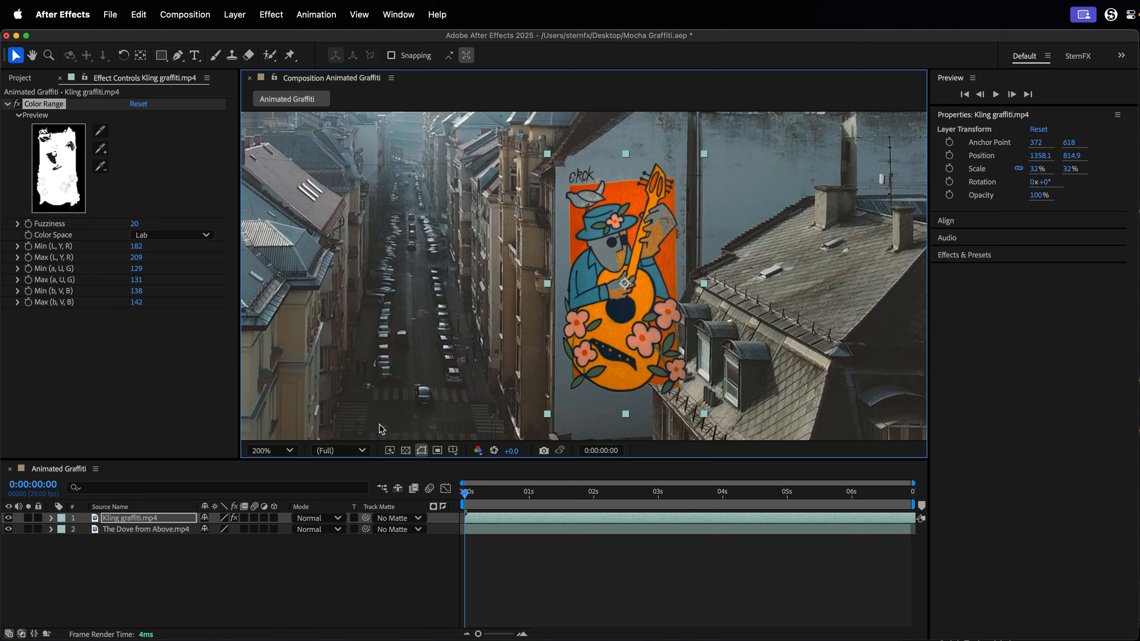
pyautogui.moveTo(620, 269); pyautogui.dragTo(621, 280)
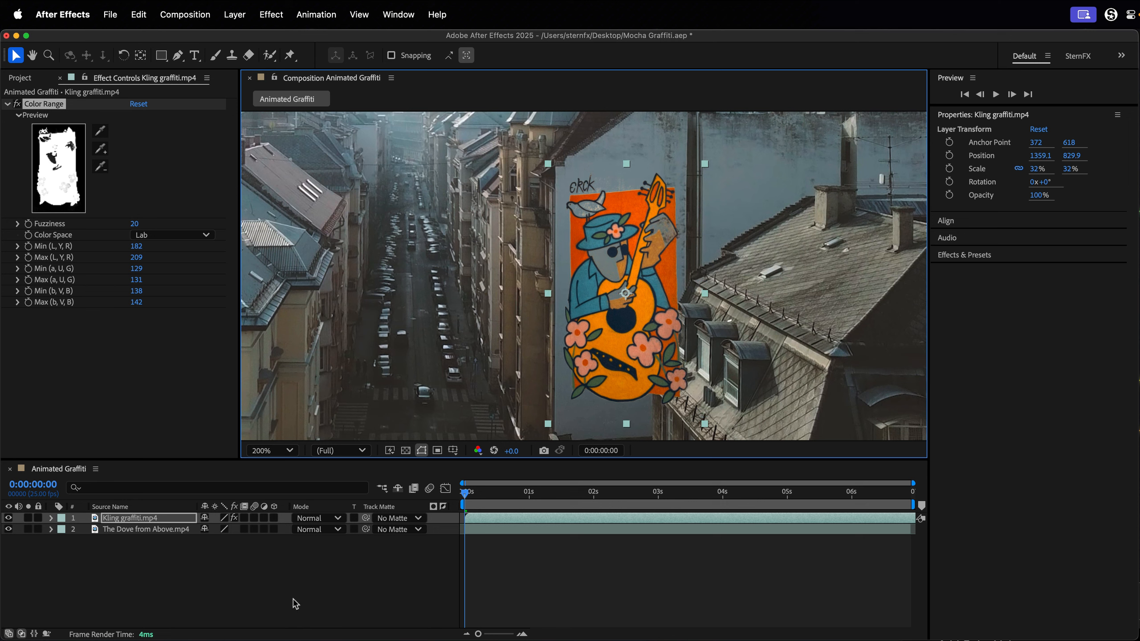
# Set the graffiti layer's blending mode to Multiply and its opacity to 80%.
pyautogui.click(322, 519)
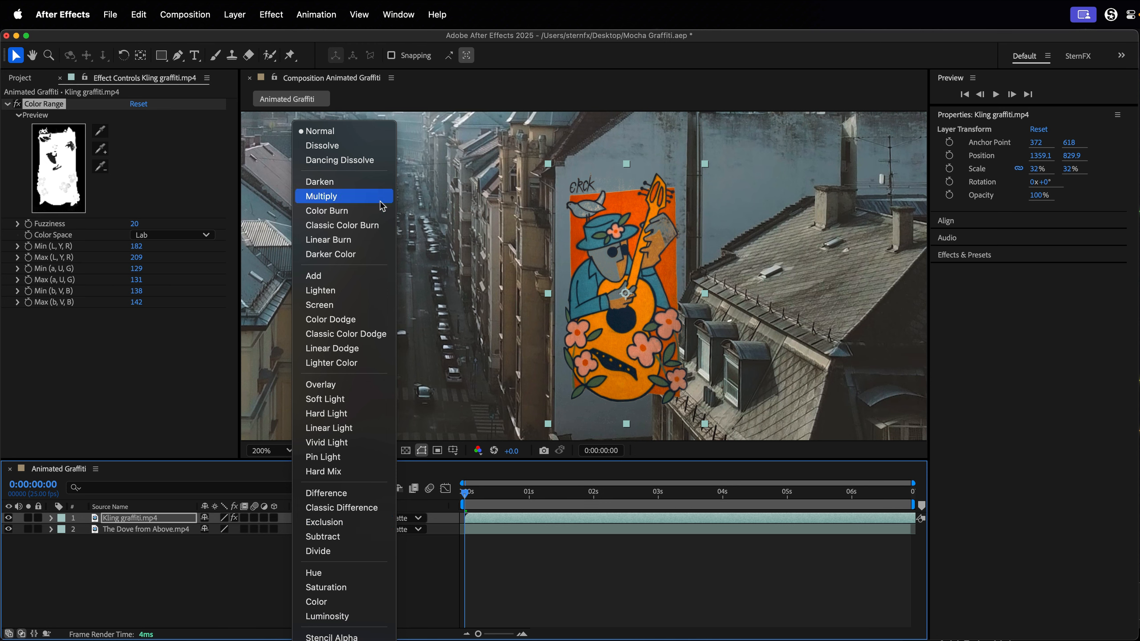
pyautogui.click(368, 197)
pyautogui.press('t')
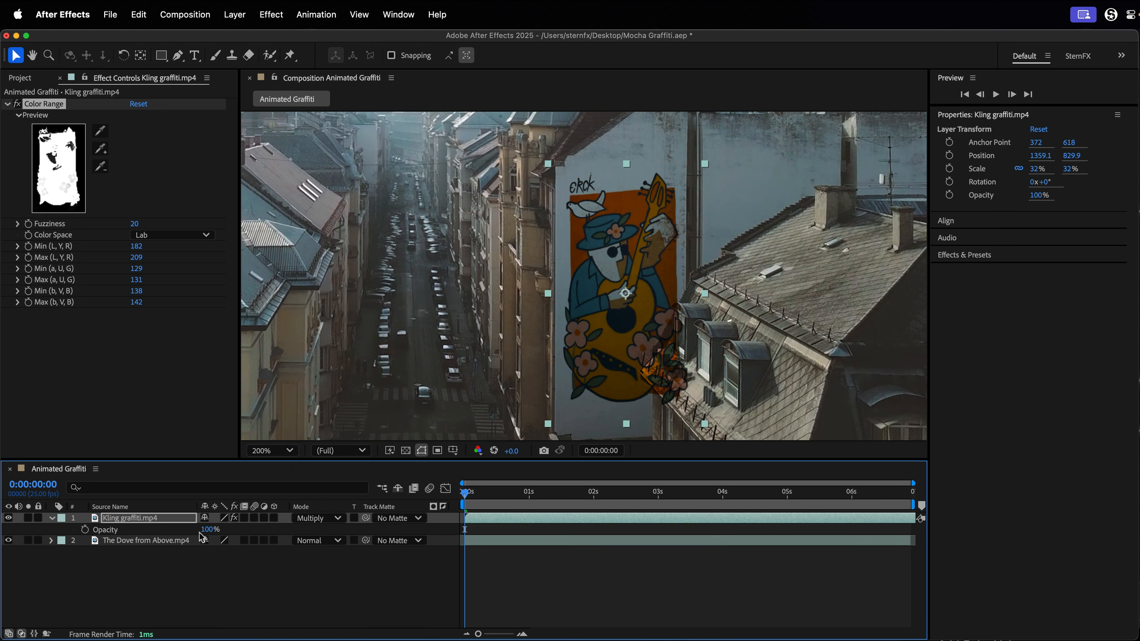
pyautogui.click(207, 532)
pyautogui.write('80')
pyautogui.press('Return')
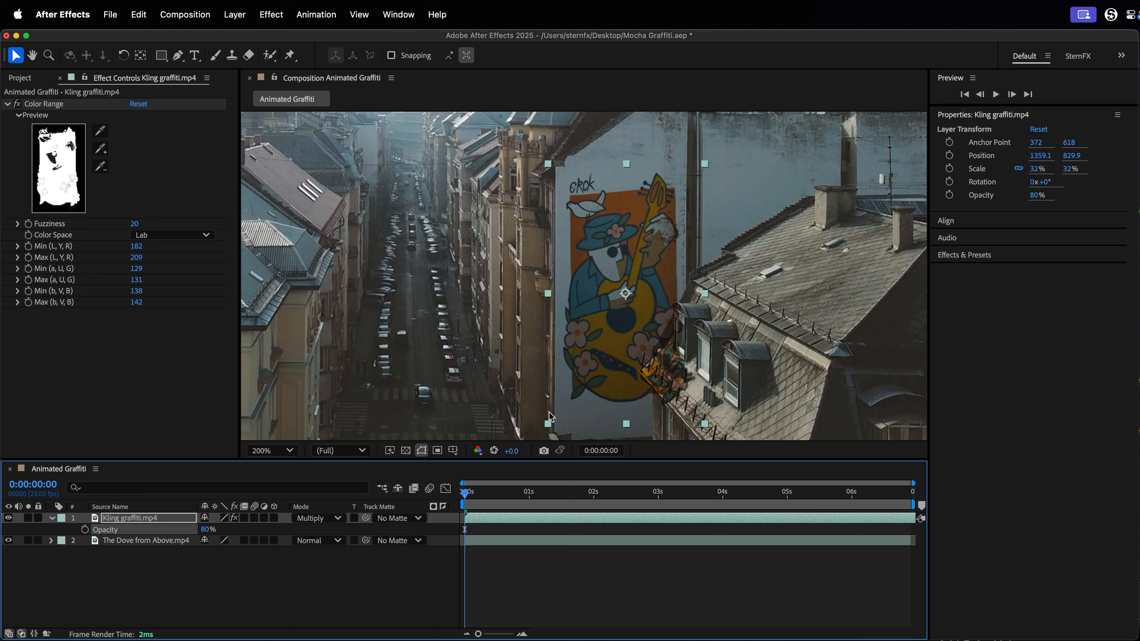
# Collapse the Color Range settings and apply the Color Link effect to the graffiti layer.
pyautogui.click(7, 104)
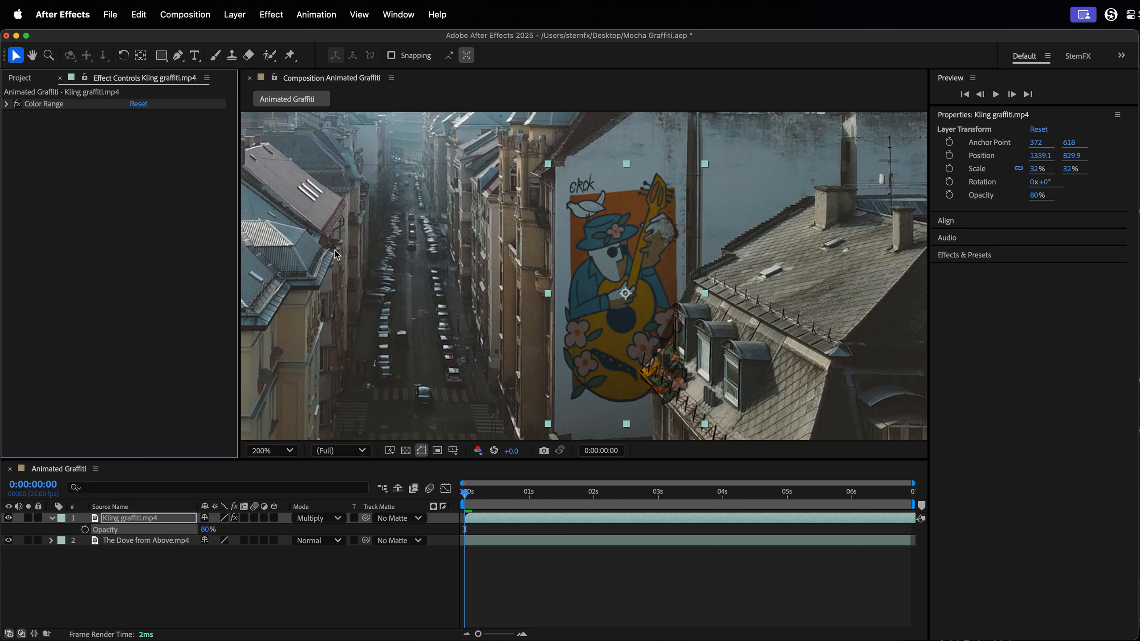
pyautogui.hotkey('ctrl', 'space')
pyautogui.write('color ')
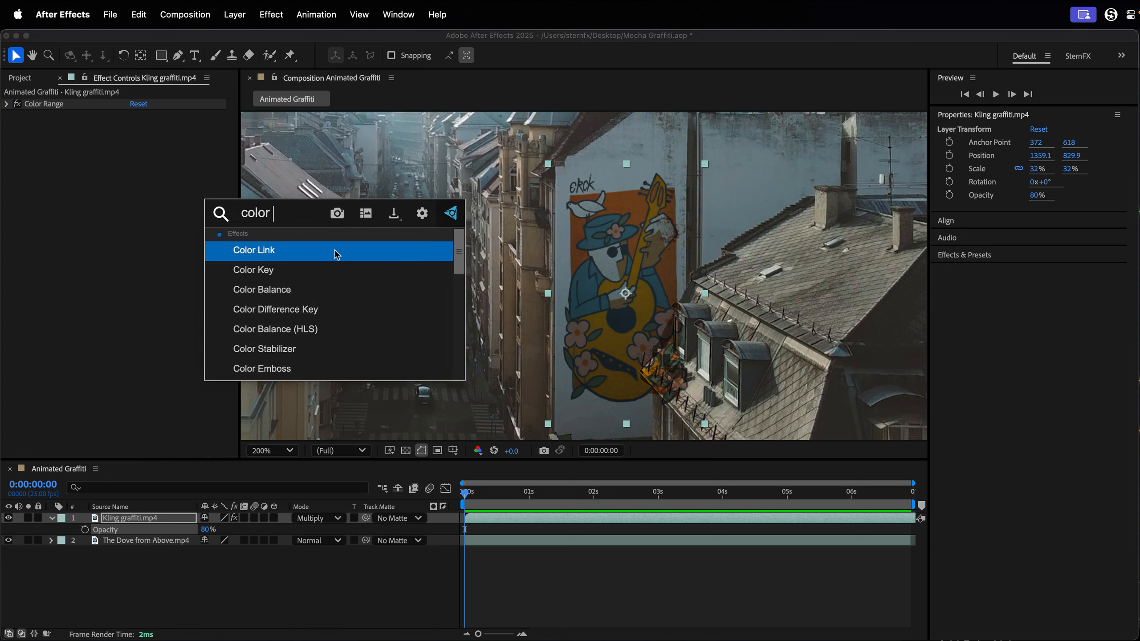
pyautogui.write('lin')
pyautogui.press('Return')
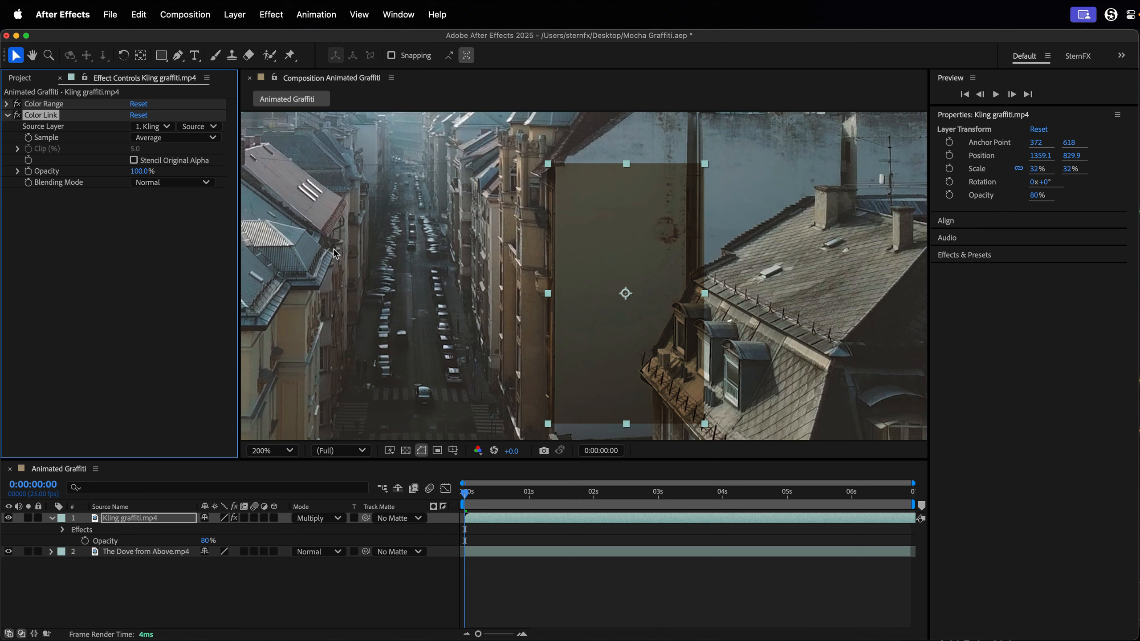
# Link the graffiti's Color Link effect to The Dove from Above.mp4, with Stencil Original Alpha enabled and the blending mode set to Soft Light.
pyautogui.click(150, 127)
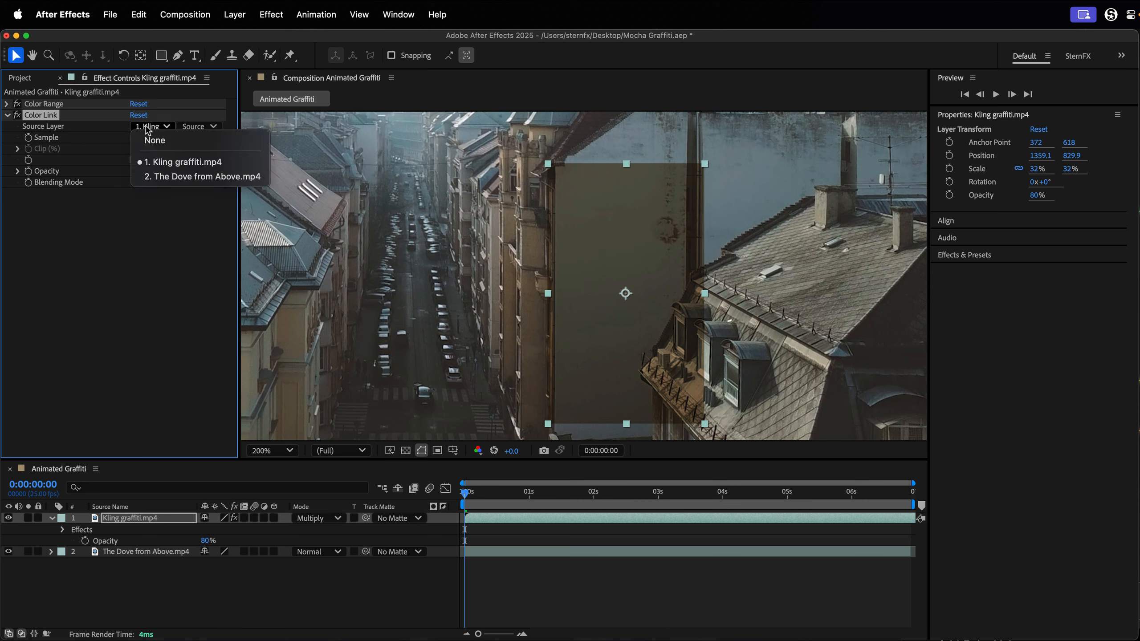
pyautogui.click(153, 176)
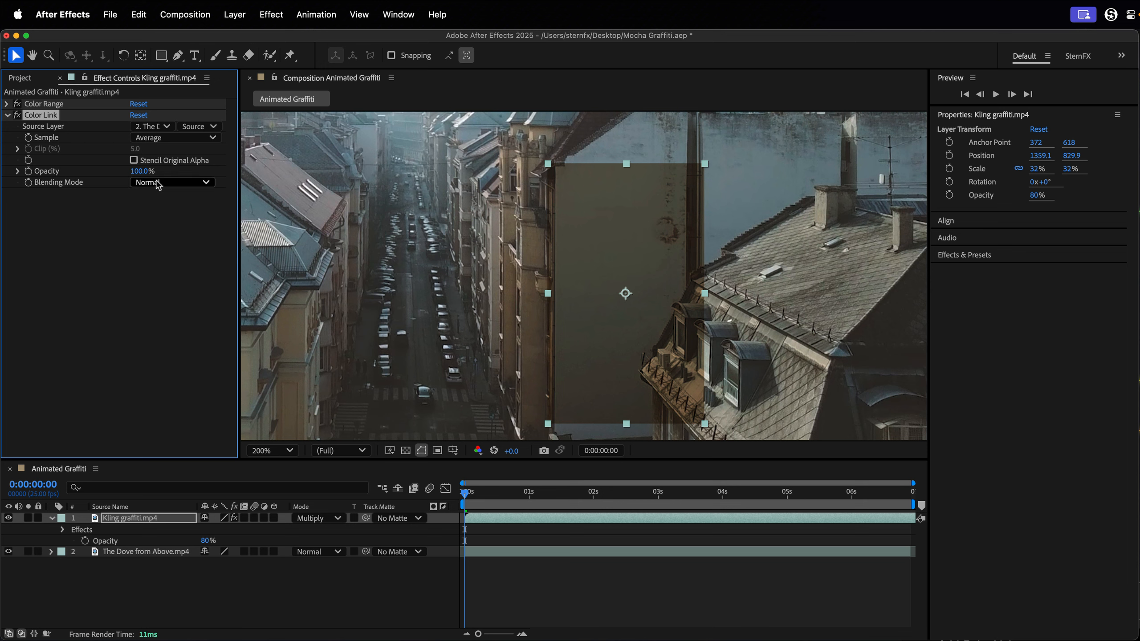
pyautogui.click(134, 161)
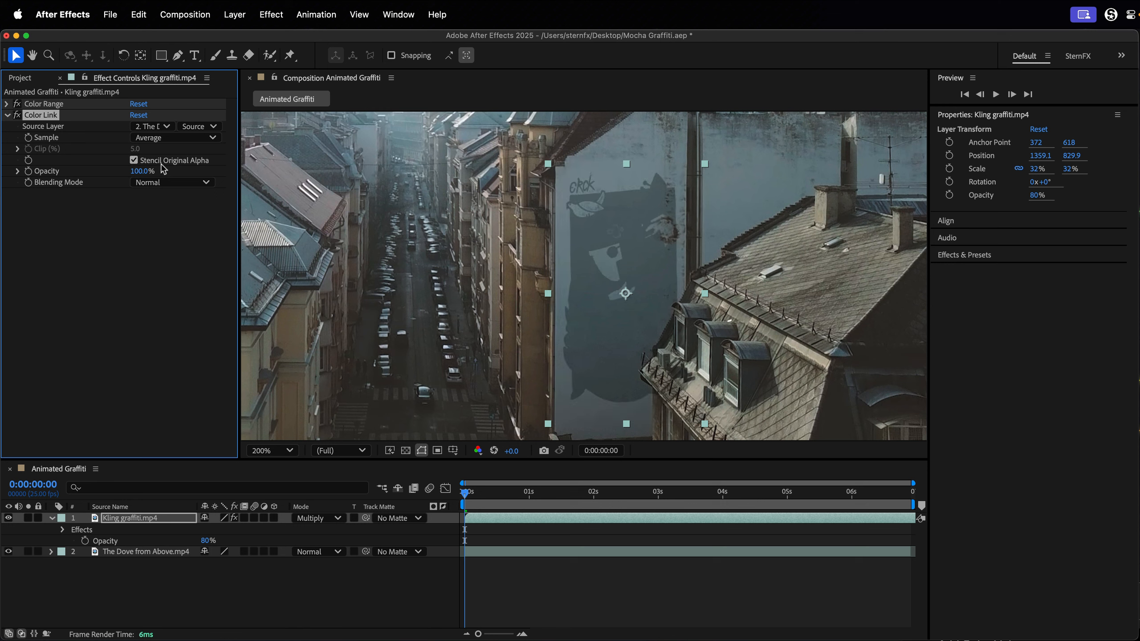
pyautogui.click(189, 182)
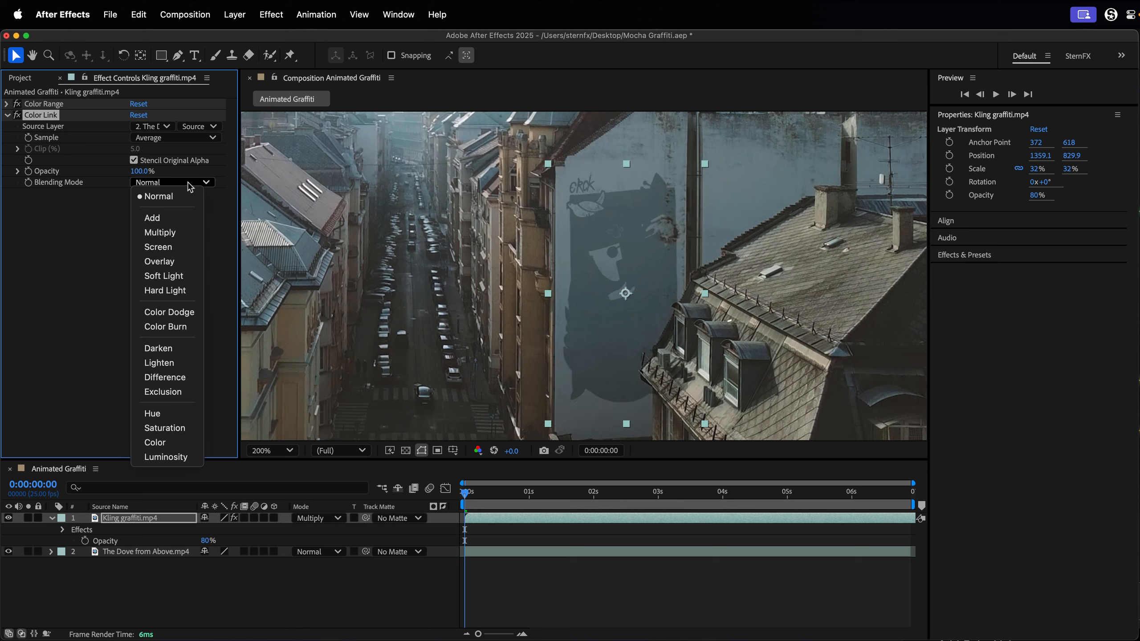
pyautogui.click(184, 276)
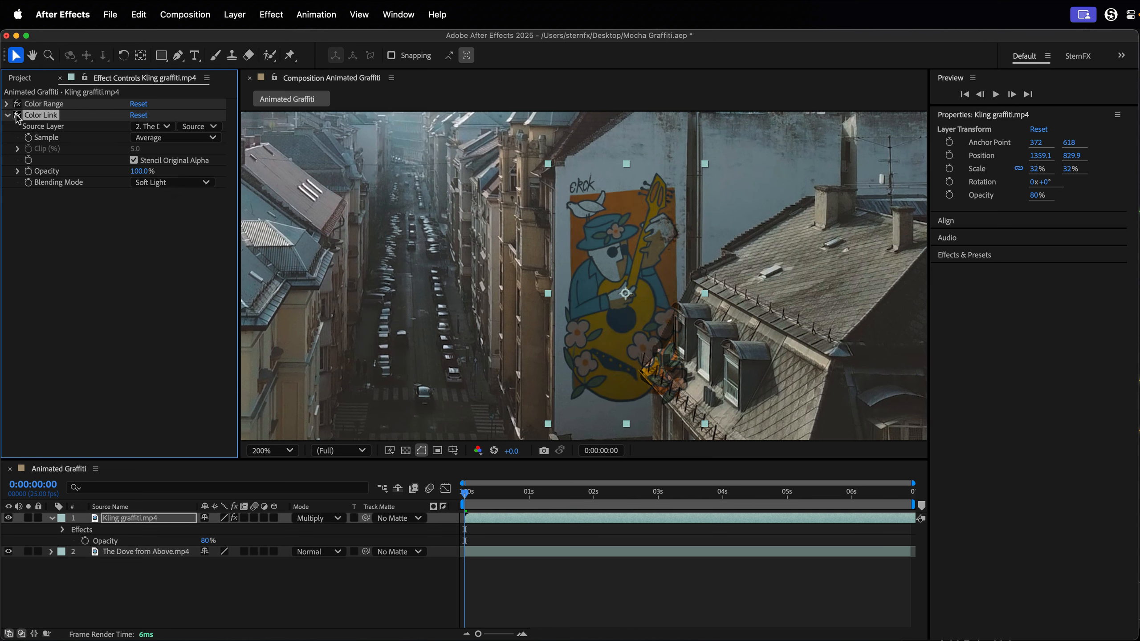
pyautogui.hotkey('shift', '/')
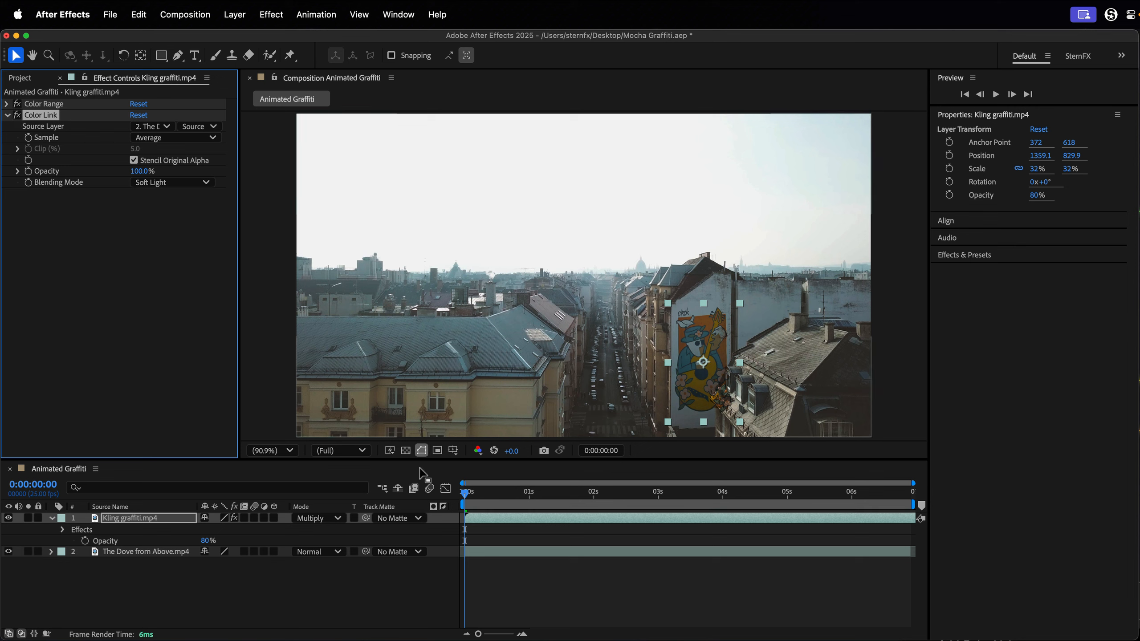
pyautogui.moveTo(485, 496)
pyautogui.mouseDown()
pyautogui.moveTo(840, 494)
pyautogui.moveTo(467, 494)
pyautogui.mouseUp()
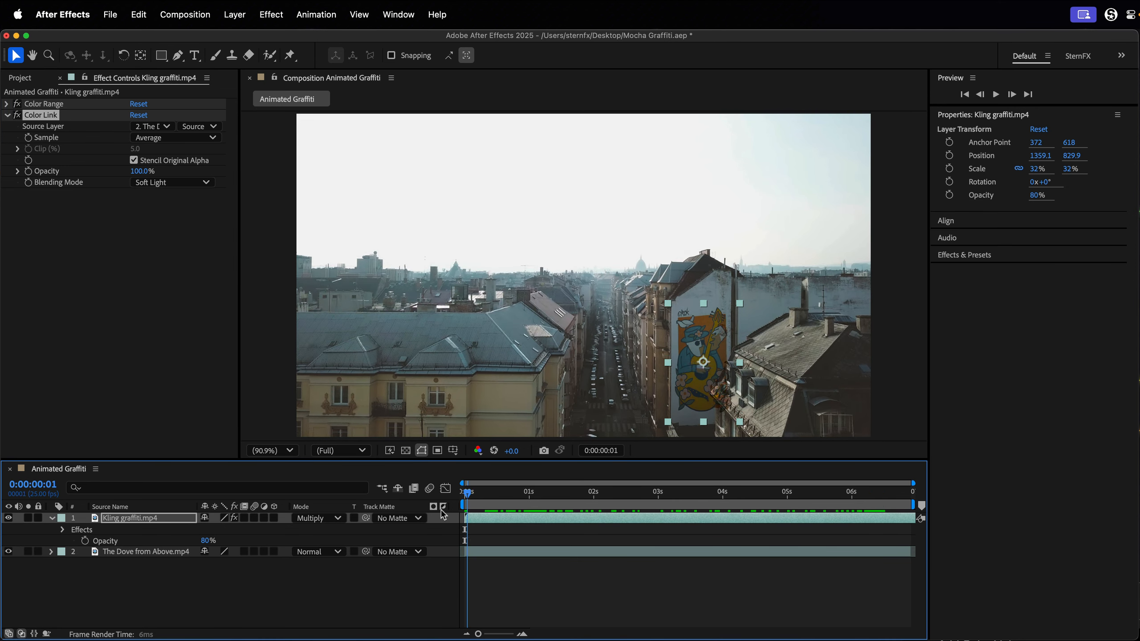
# Collapse the Color Link settings and apply a Gaussian Blur with Blurriness 1 to the graffiti layer.
pyautogui.click(6, 117)
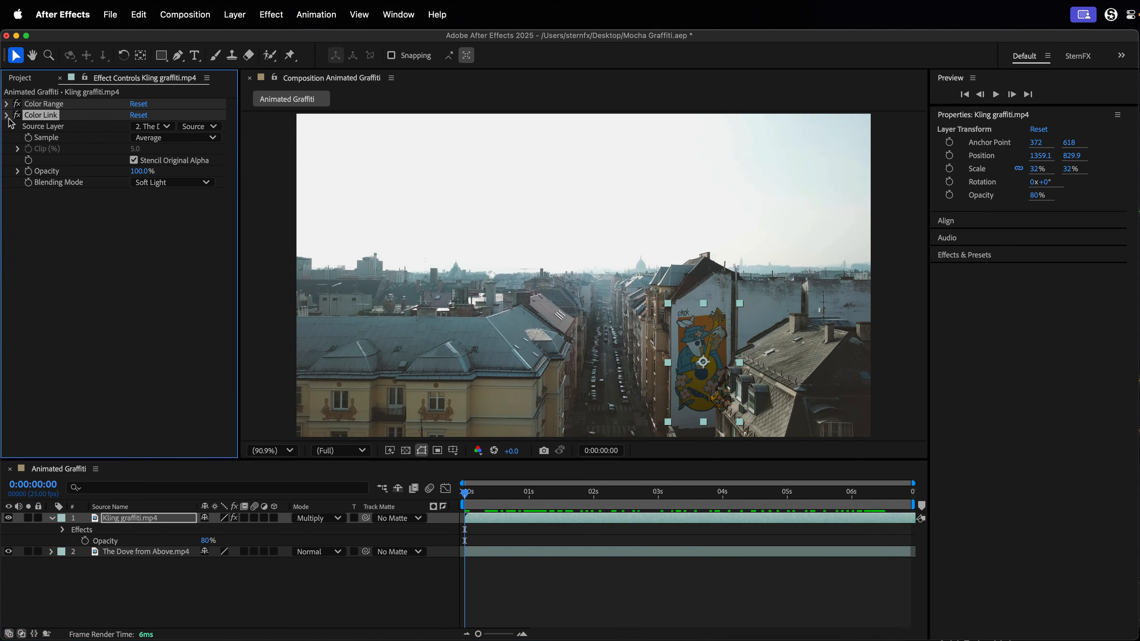
pyautogui.hotkey('ctrl', 'space')
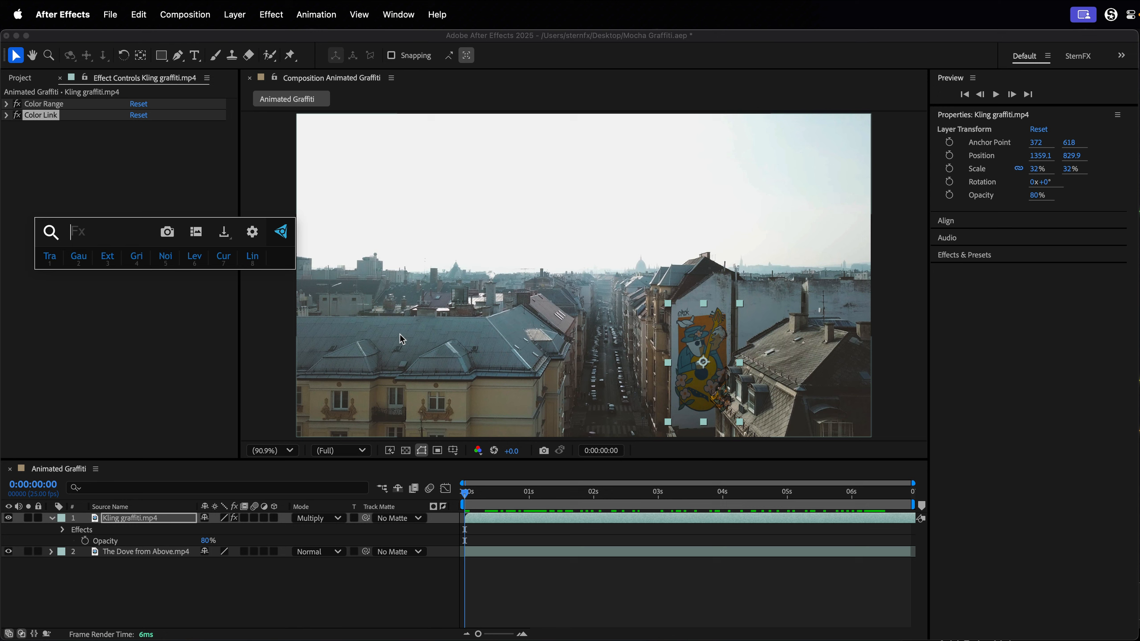
pyautogui.click(79, 257)
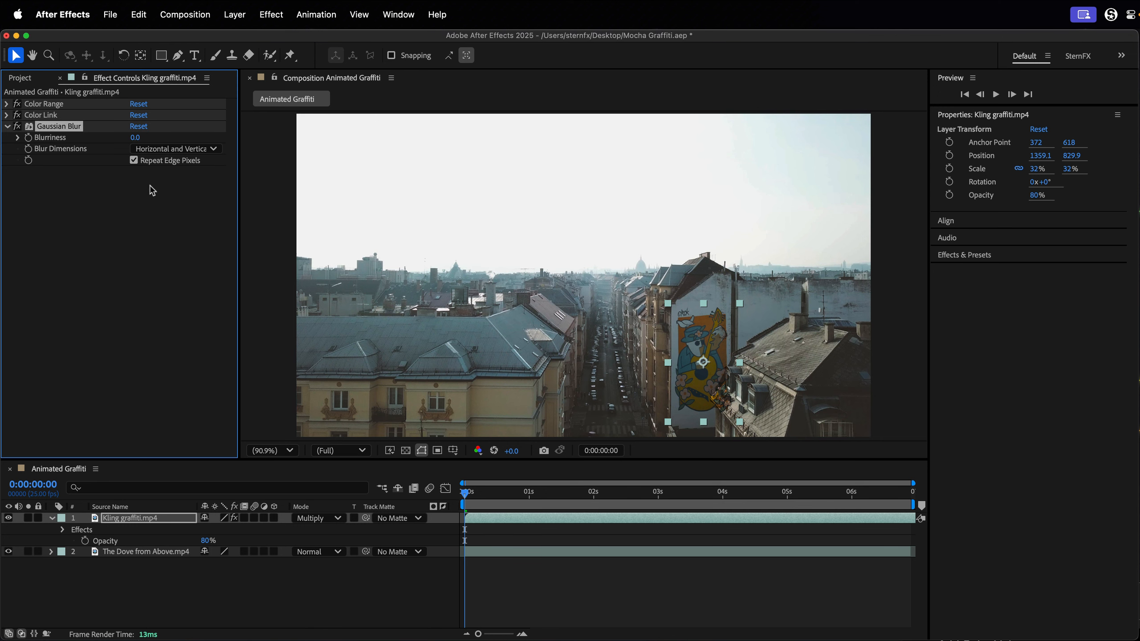
pyautogui.click(135, 138)
pyautogui.write('1')
pyautogui.press('Return')
pyautogui.scroll(5, 715, 368)
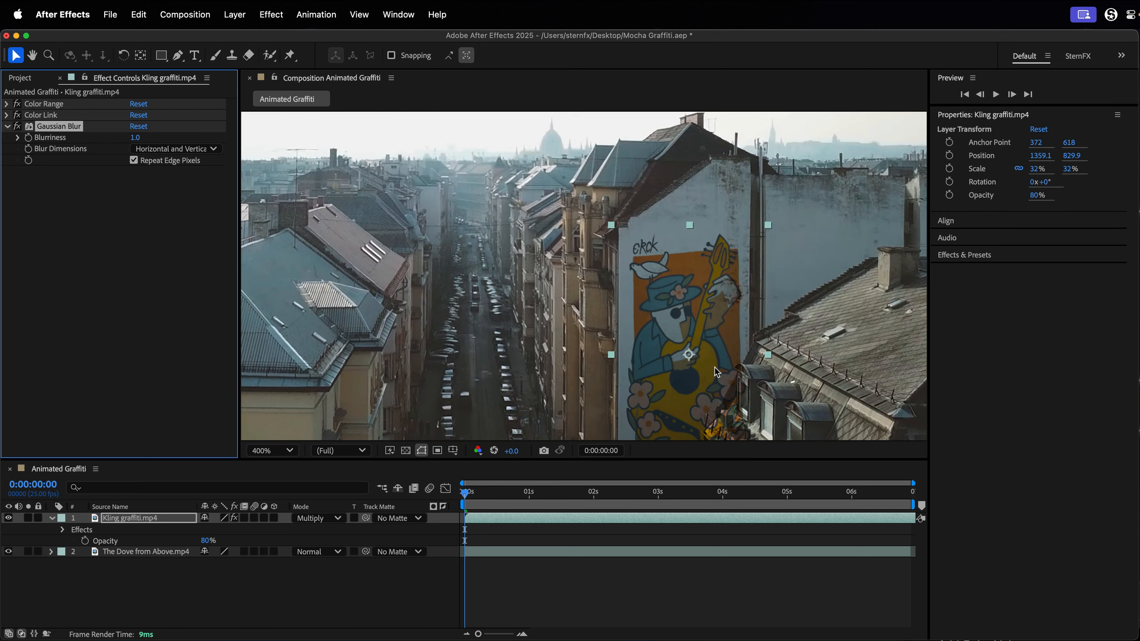
pyautogui.scroll(1, 639, 261)
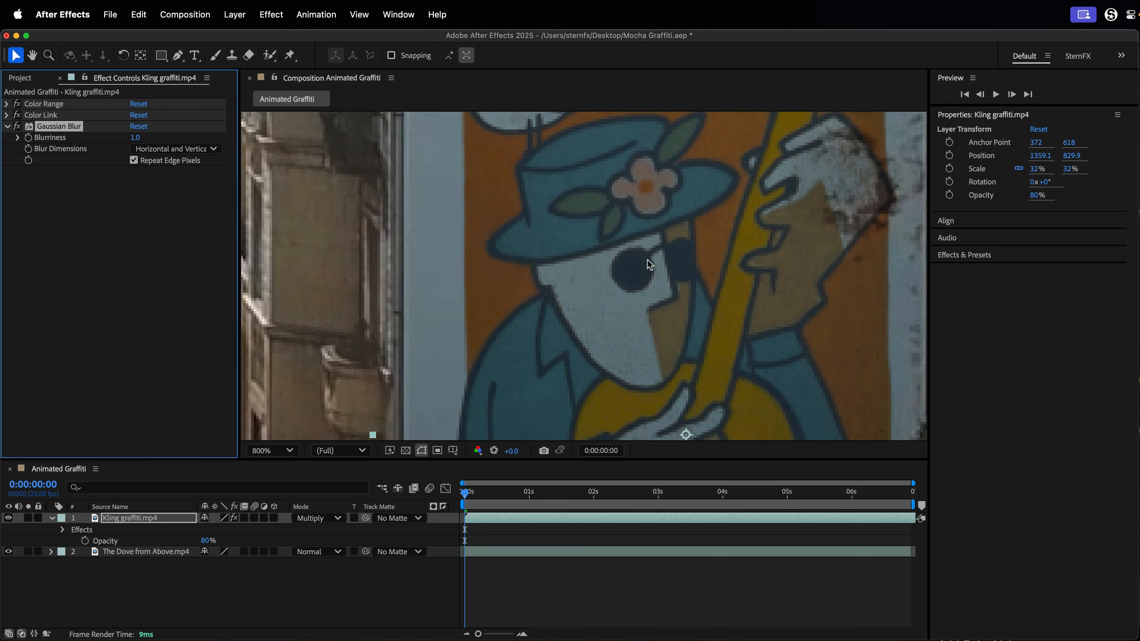
pyautogui.hotkey('shift', '/')
pyautogui.moveTo(466, 495); pyautogui.dragTo(346, 503)
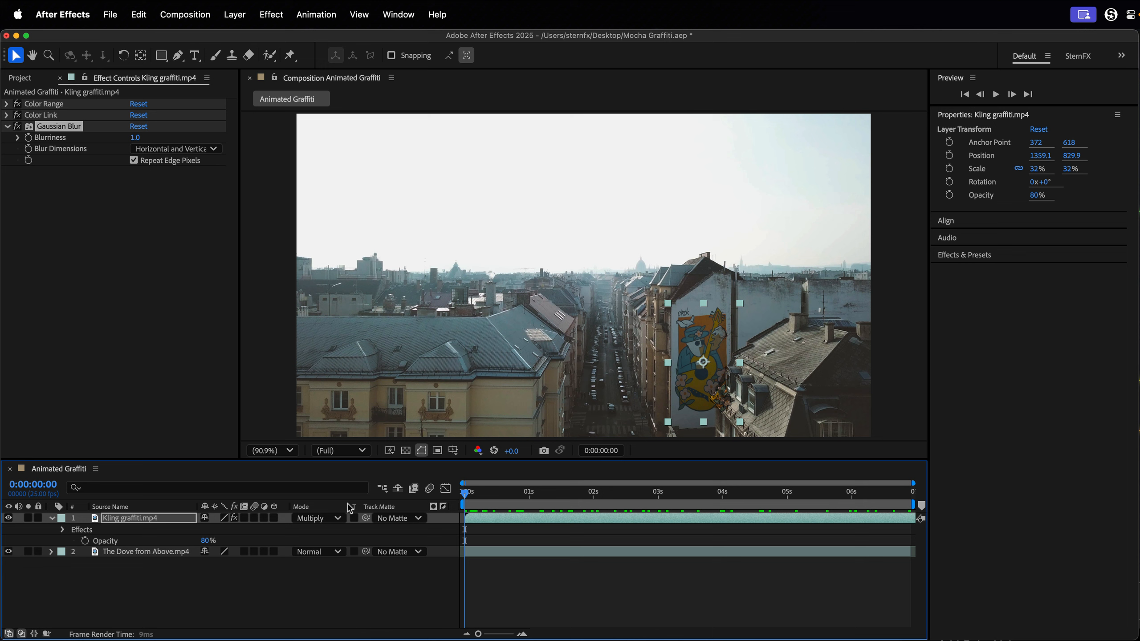
# Hide the Kling graffiti.mp4 layer and apply the Mocha AE effect to The Dove from Above.mp4.
pyautogui.click(53, 518)
pyautogui.click(8, 519)
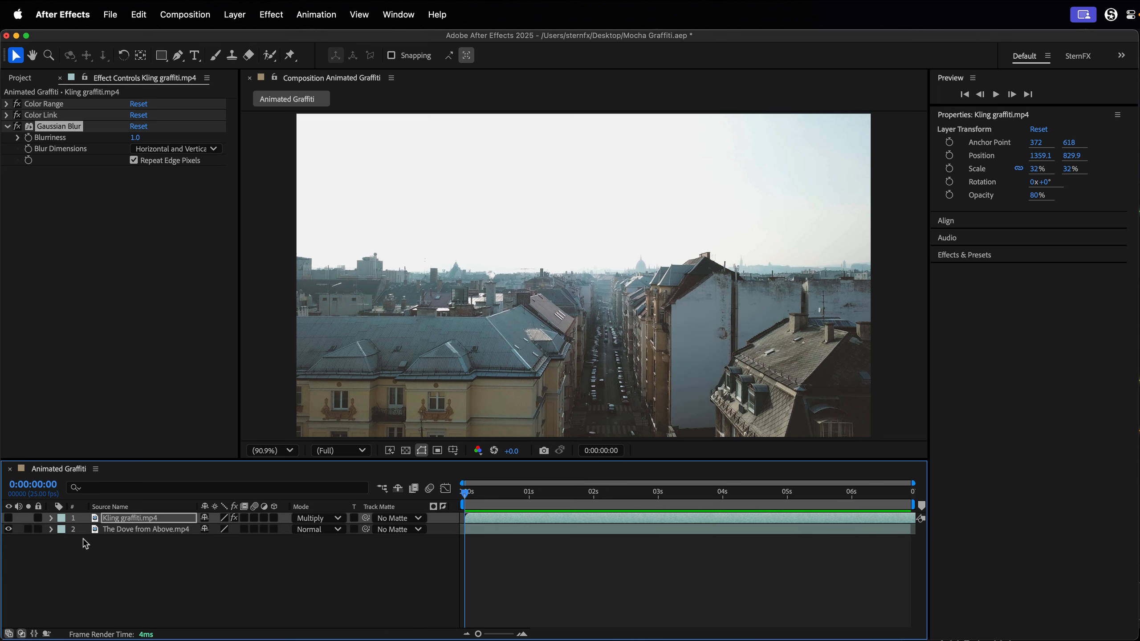
pyautogui.click(117, 532)
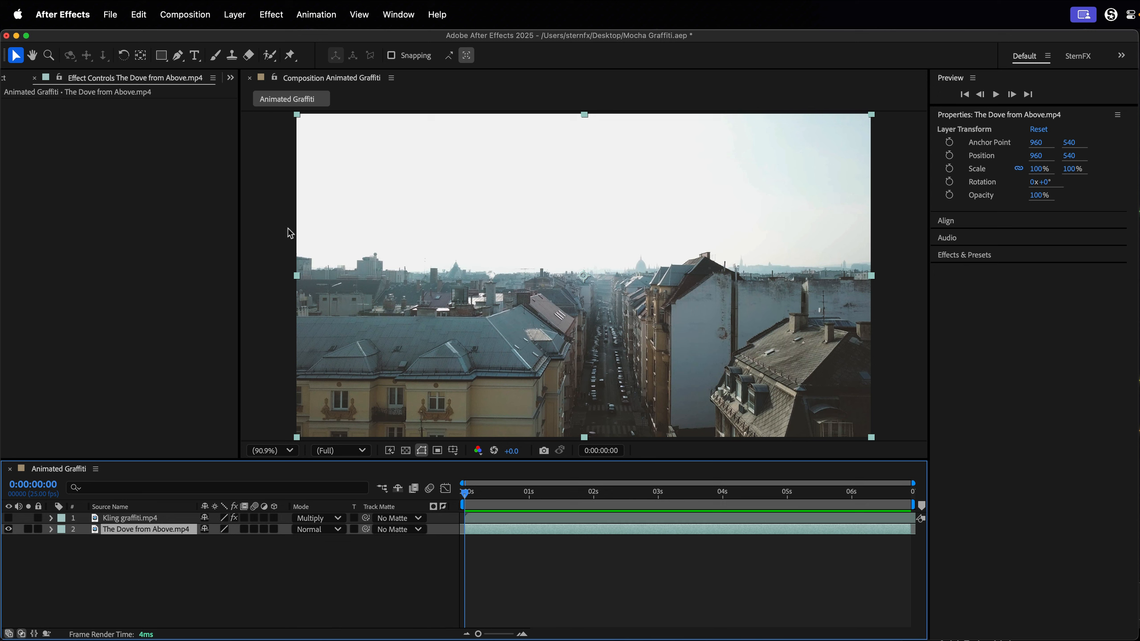
pyautogui.click(282, 14)
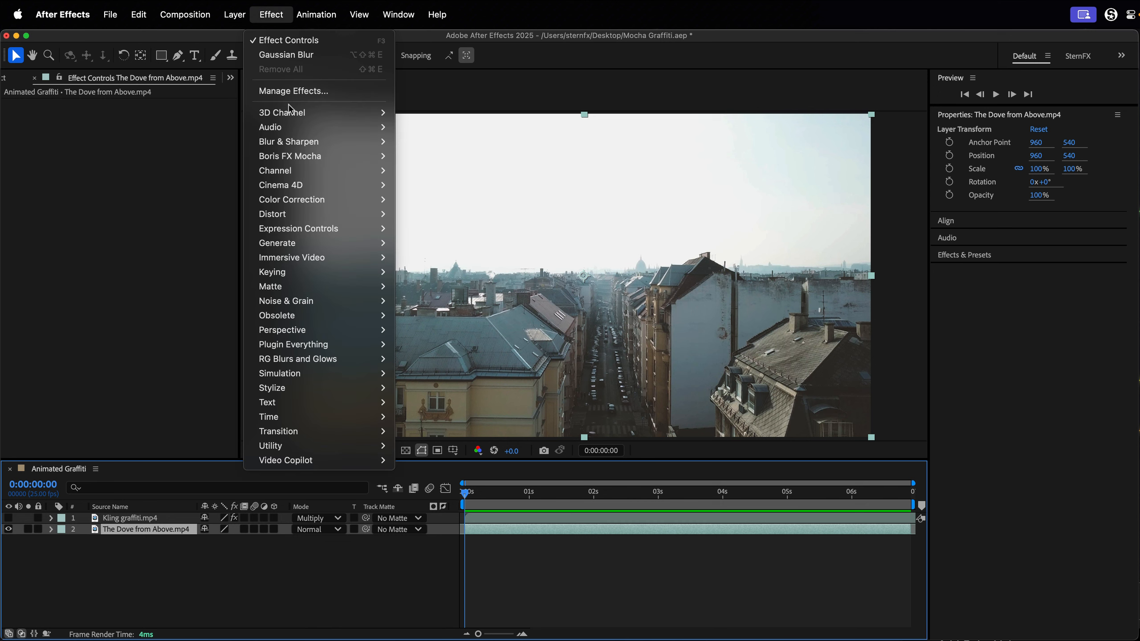
pyautogui.moveTo(315, 156)
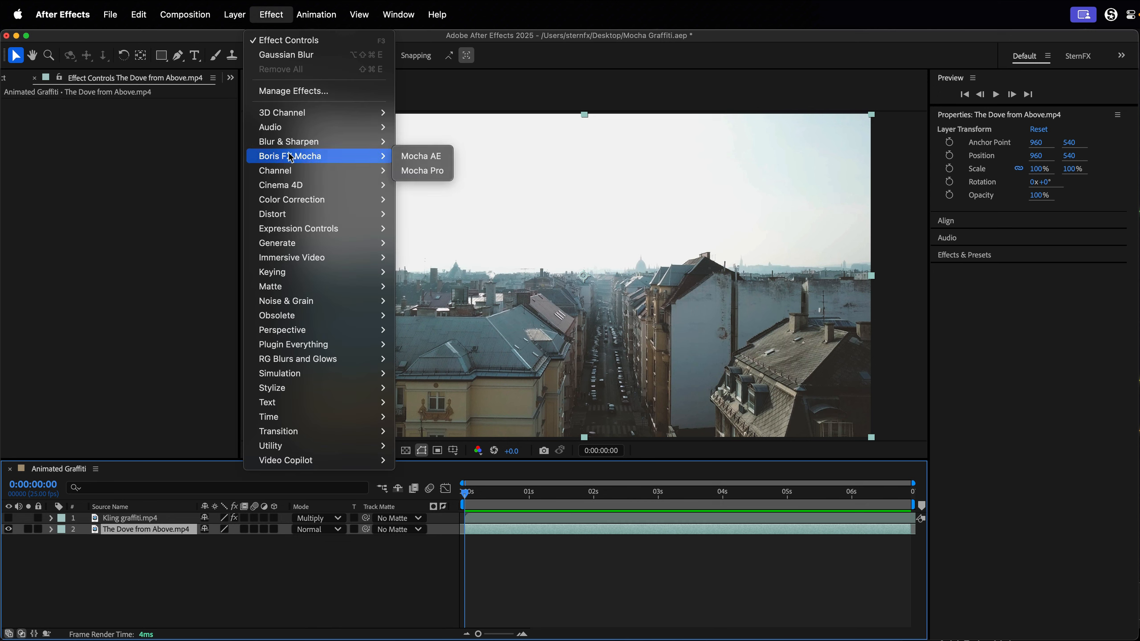
pyautogui.click(420, 156)
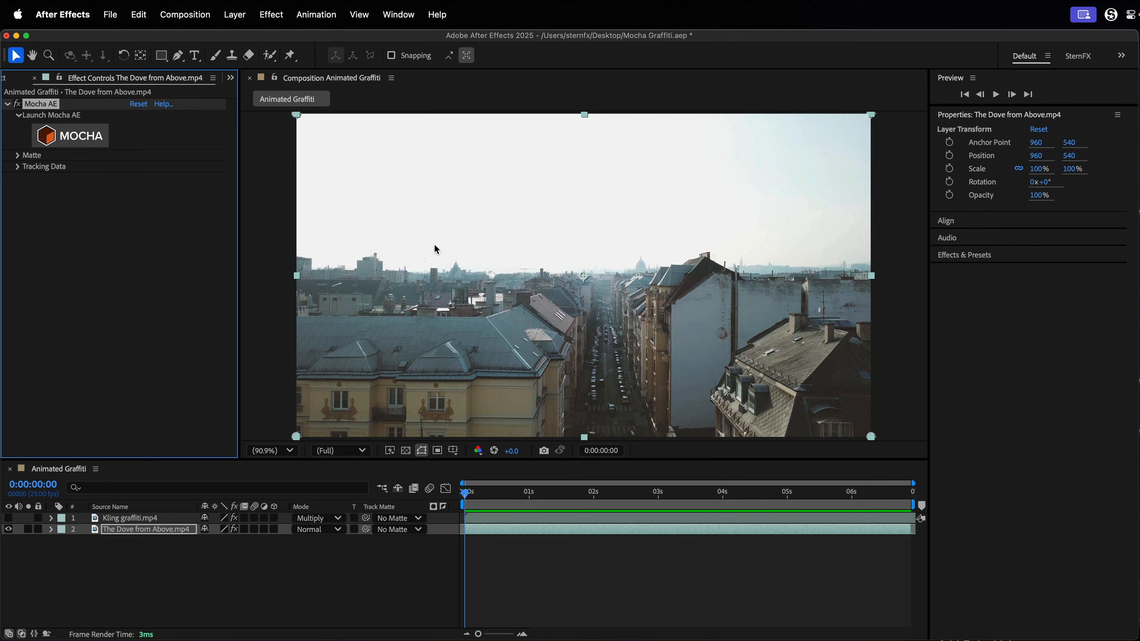
# Launch Mocha AE and draw a rectangular X-Spline over the street-side edge of the building with the blank wall.
pyautogui.click(90, 141)
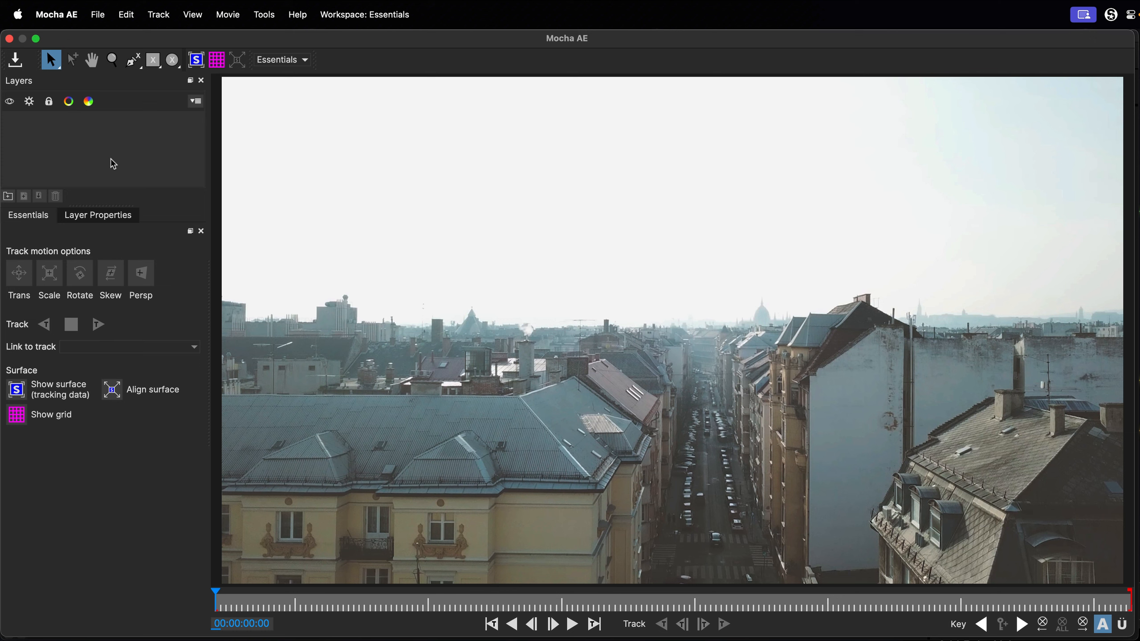
pyautogui.click(153, 61)
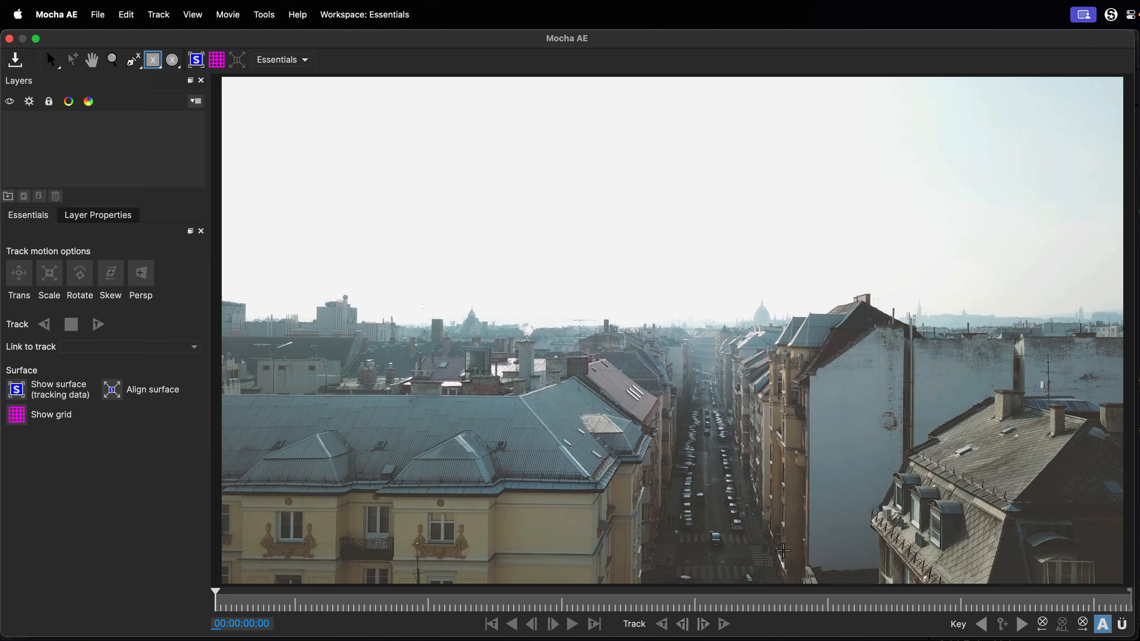
pyautogui.moveTo(804, 544)
pyautogui.mouseDown()
pyautogui.moveTo(875, 488)
pyautogui.moveTo(868, 354)
pyautogui.mouseUp()
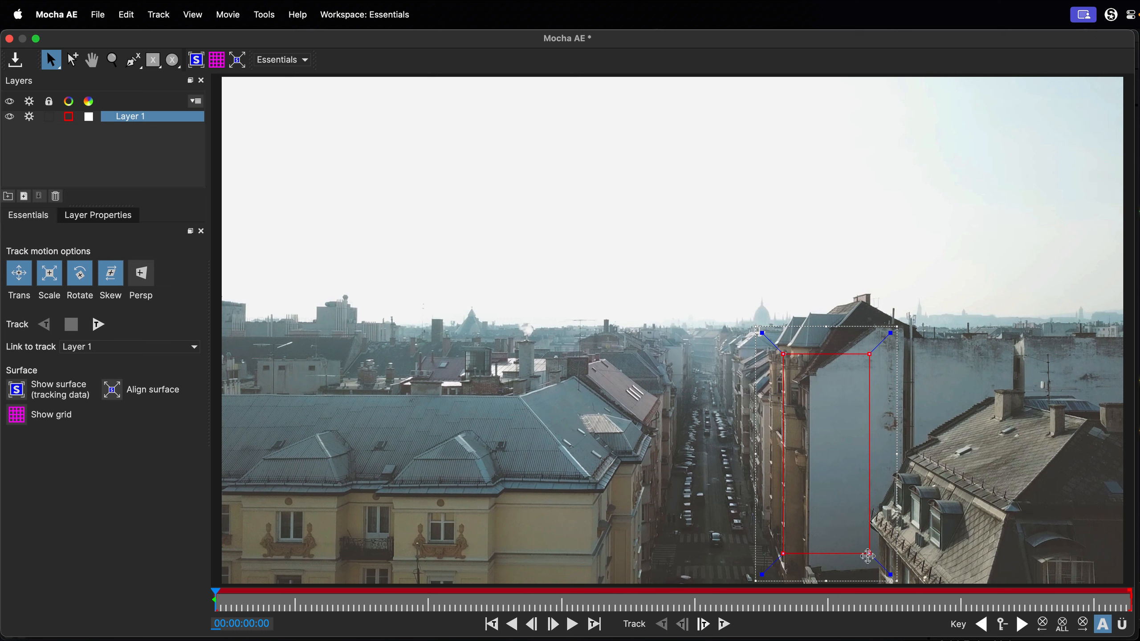
pyautogui.moveTo(869, 556); pyautogui.dragTo(866, 556)
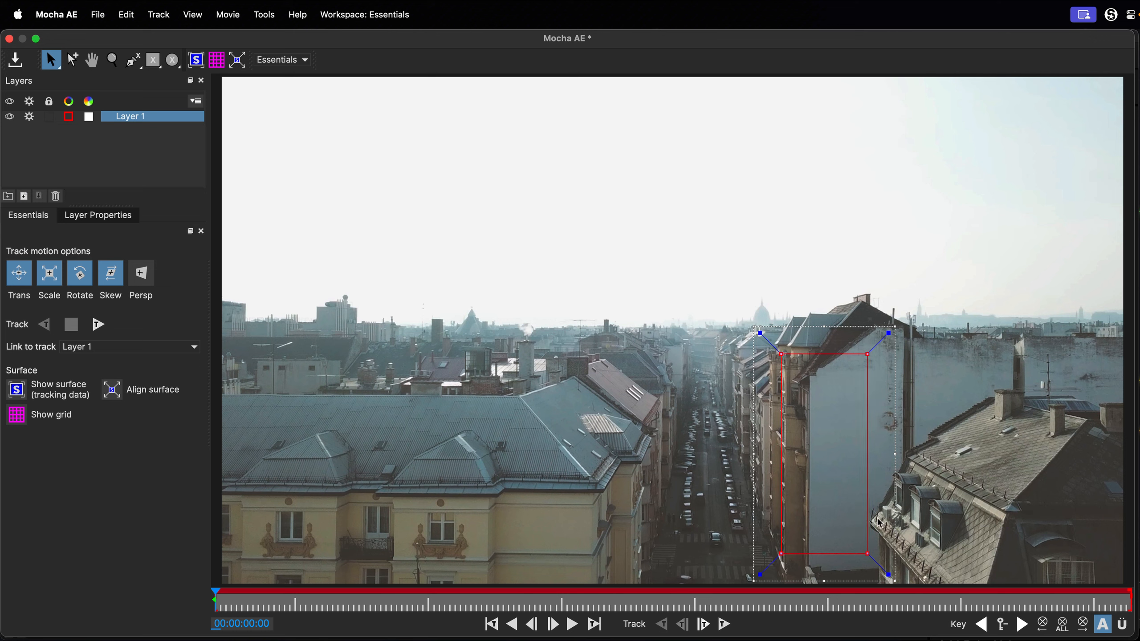
pyautogui.moveTo(867, 355); pyautogui.dragTo(864, 354)
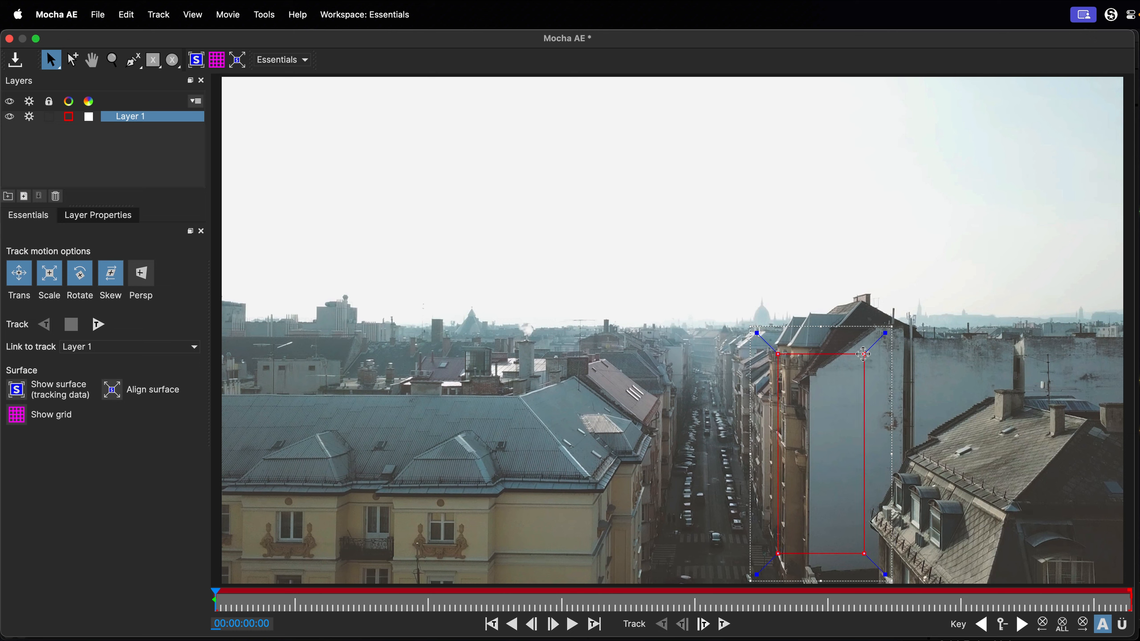
pyautogui.moveTo(778, 552); pyautogui.dragTo(780, 552)
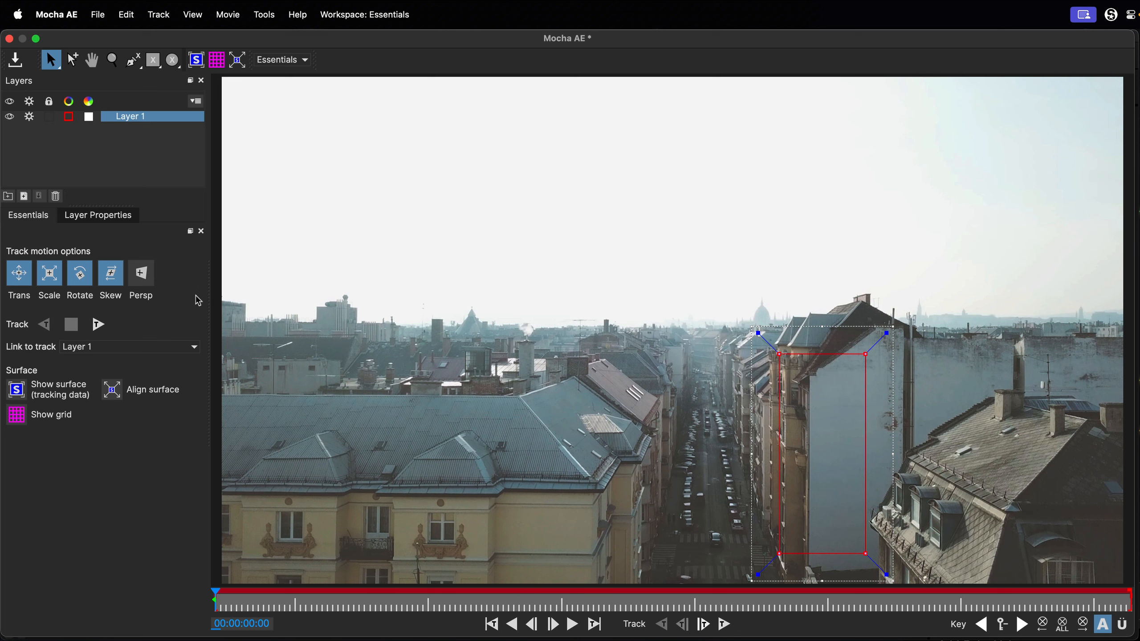
# Turn off Skew and Rotate tracking, then show the planar surface and fit it to the blank building wall.
pyautogui.click(112, 275)
pyautogui.click(82, 275)
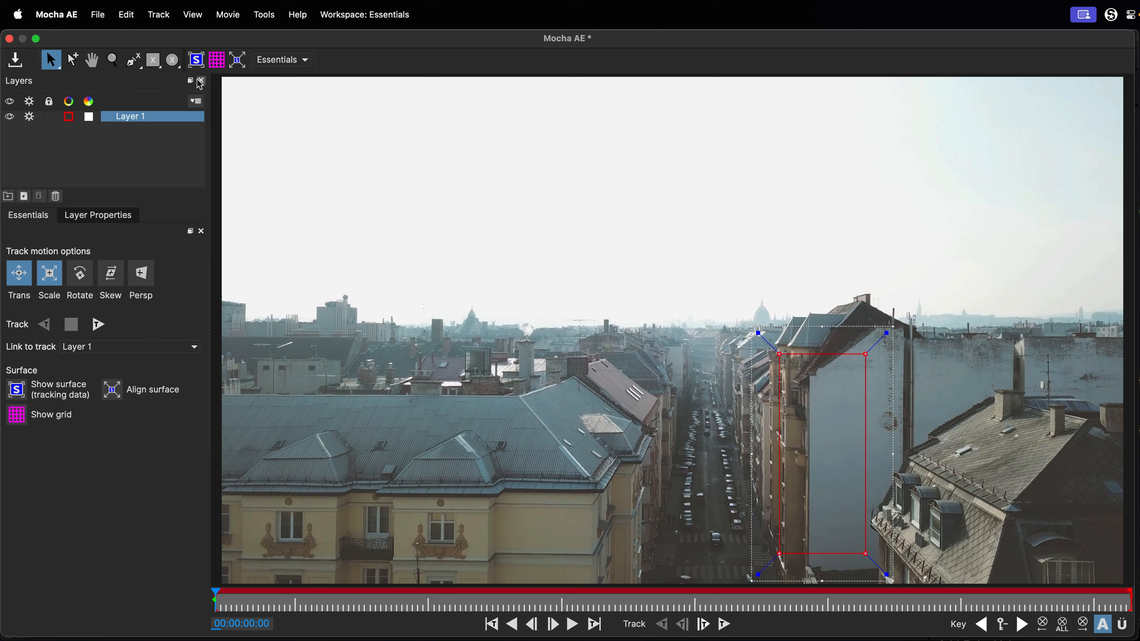
pyautogui.click(197, 61)
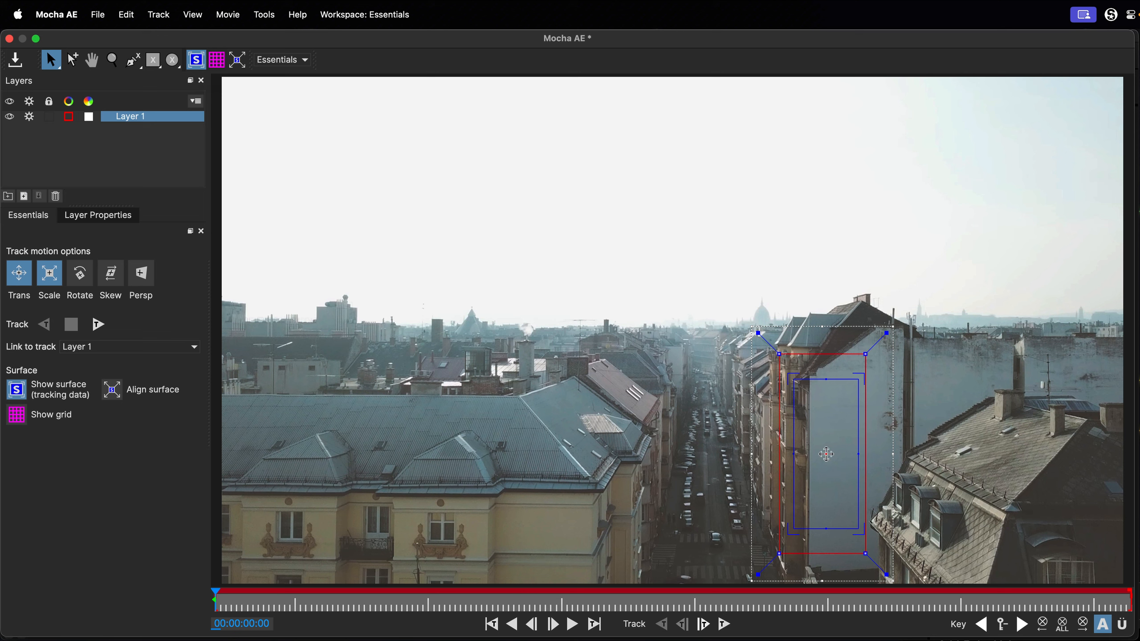
pyautogui.moveTo(825, 455); pyautogui.dragTo(849, 469)
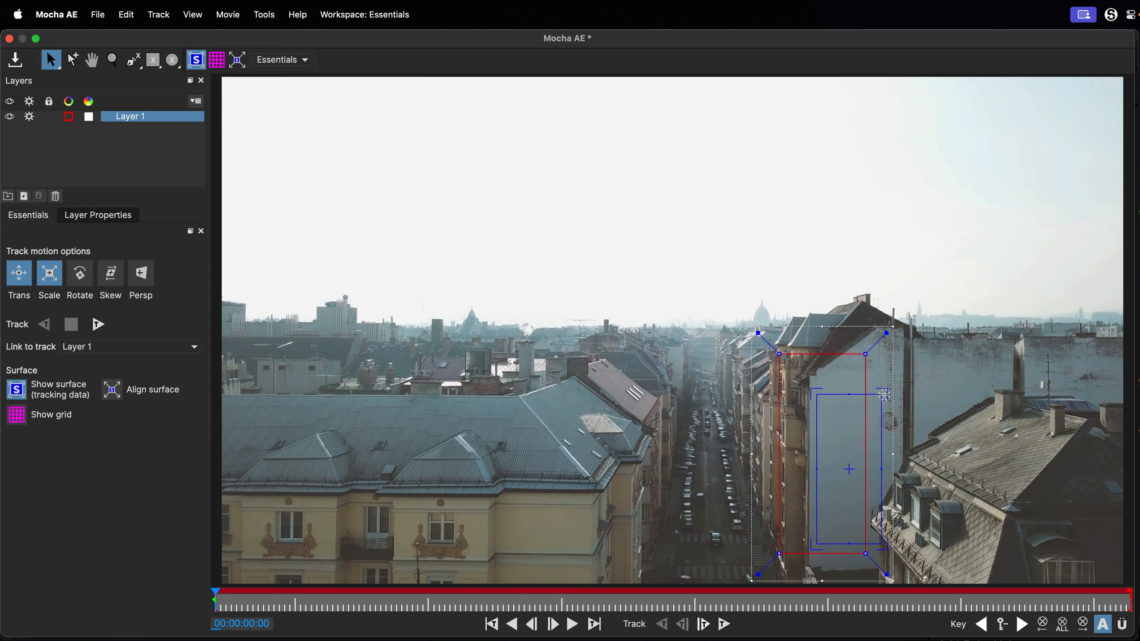
pyautogui.moveTo(882, 395); pyautogui.dragTo(885, 359)
pyautogui.moveTo(822, 387); pyautogui.dragTo(818, 355)
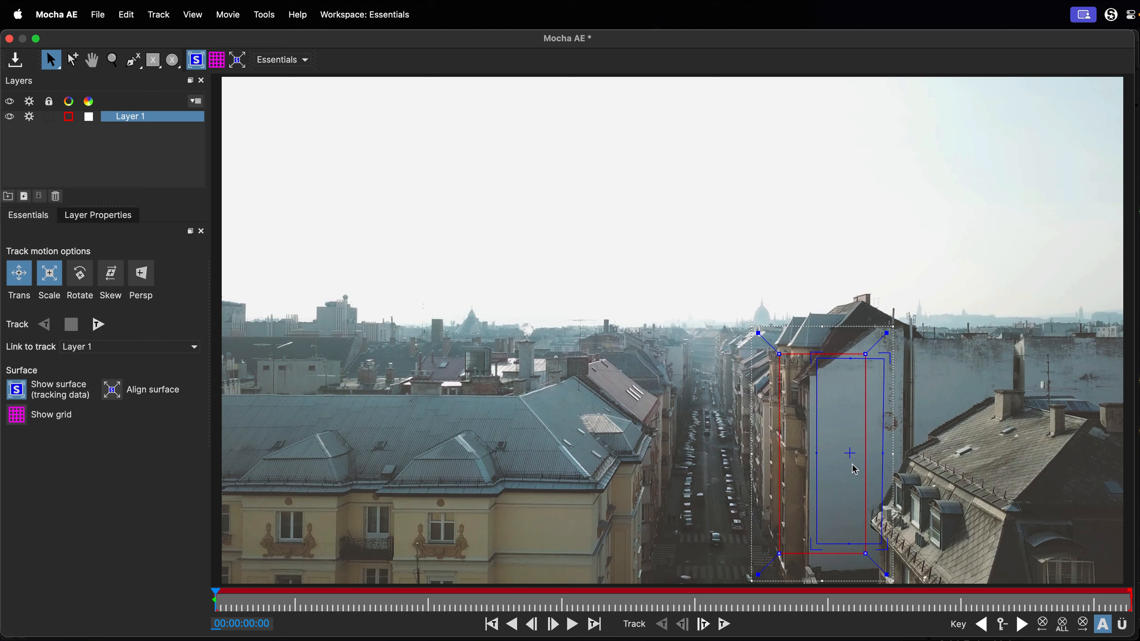
pyautogui.moveTo(849, 451); pyautogui.dragTo(854, 456)
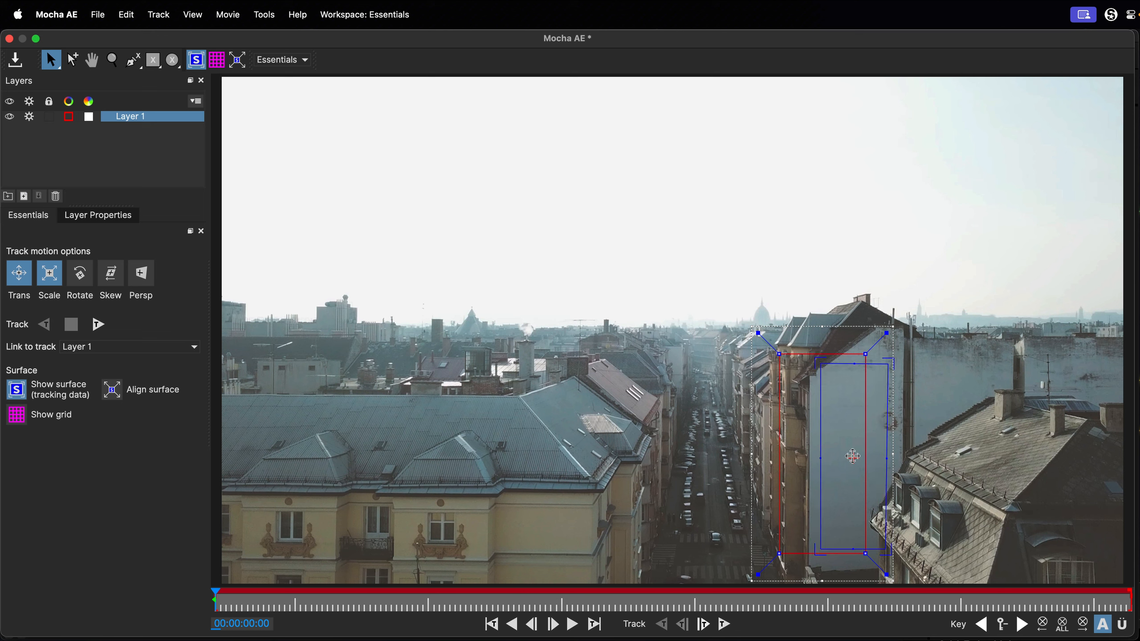
# Rename the tracking layer as Wall.
pyautogui.doubleClick(133, 117)
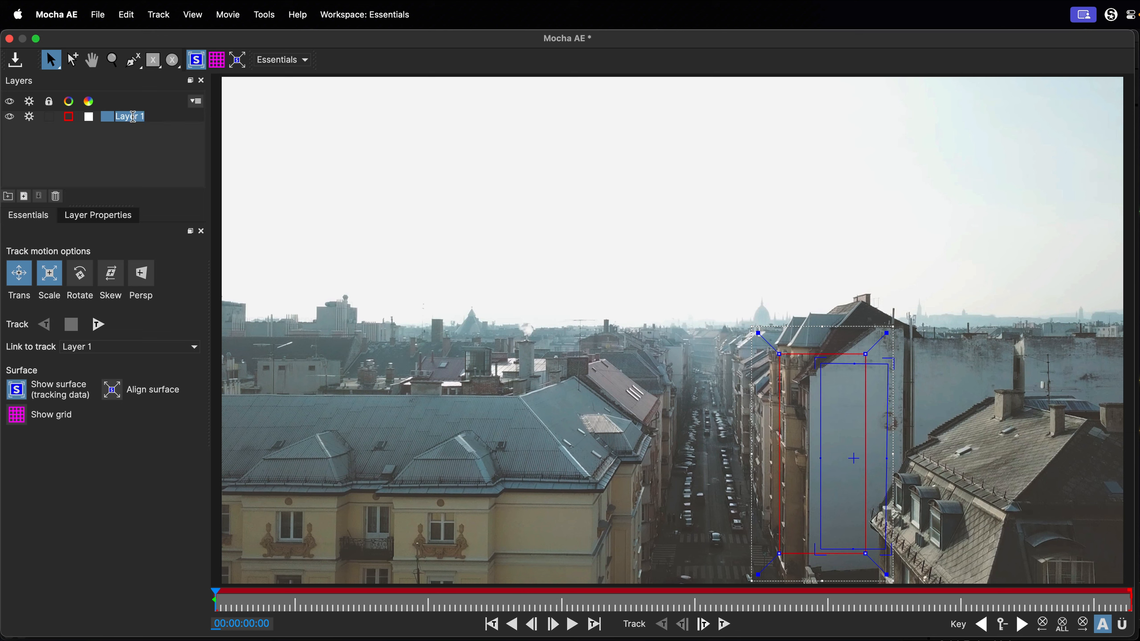
pyautogui.write('Wall')
pyautogui.click(154, 142)
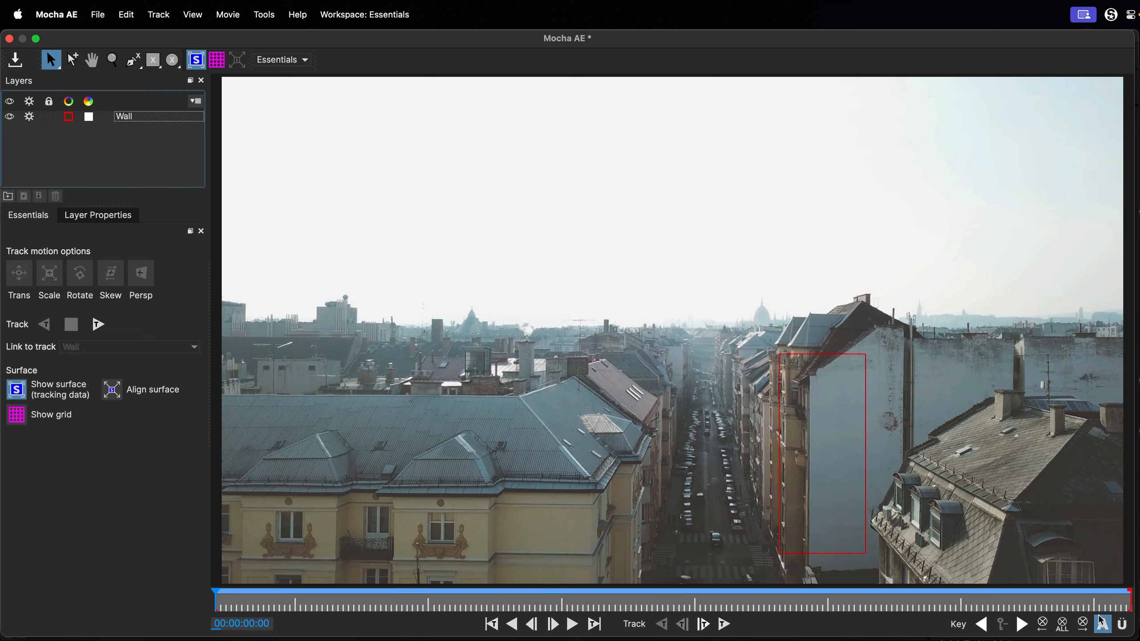
# Track the Wall layer forward through the whole clip and check the surface by scrubbing back to the first frame.
pyautogui.click(100, 325)
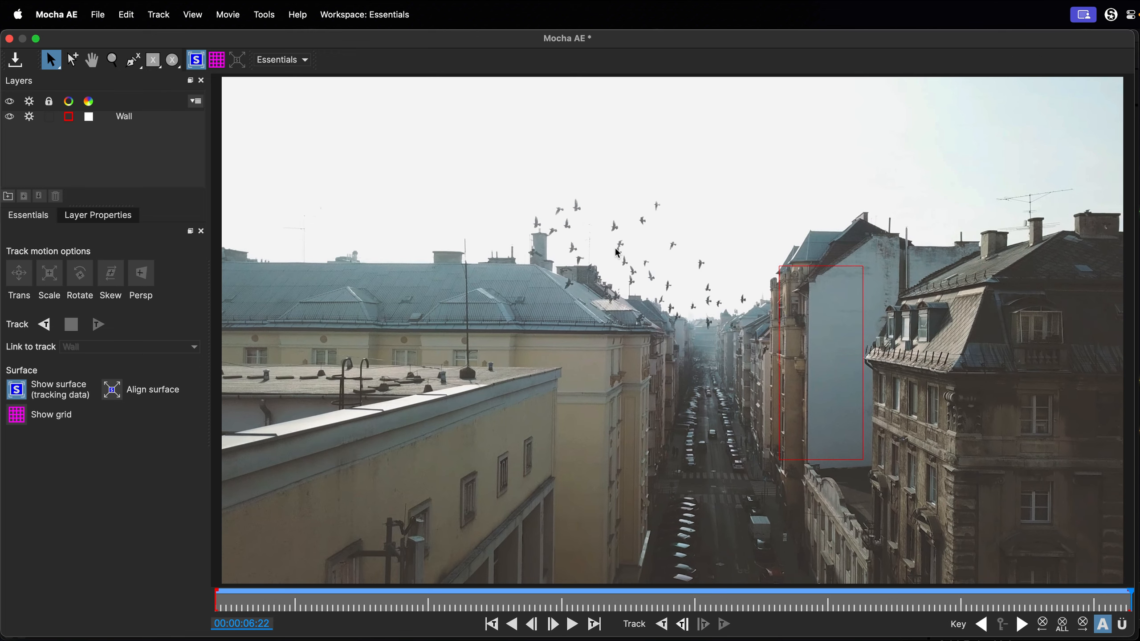
pyautogui.click(194, 63)
pyautogui.moveTo(1130, 597); pyautogui.dragTo(202, 597)
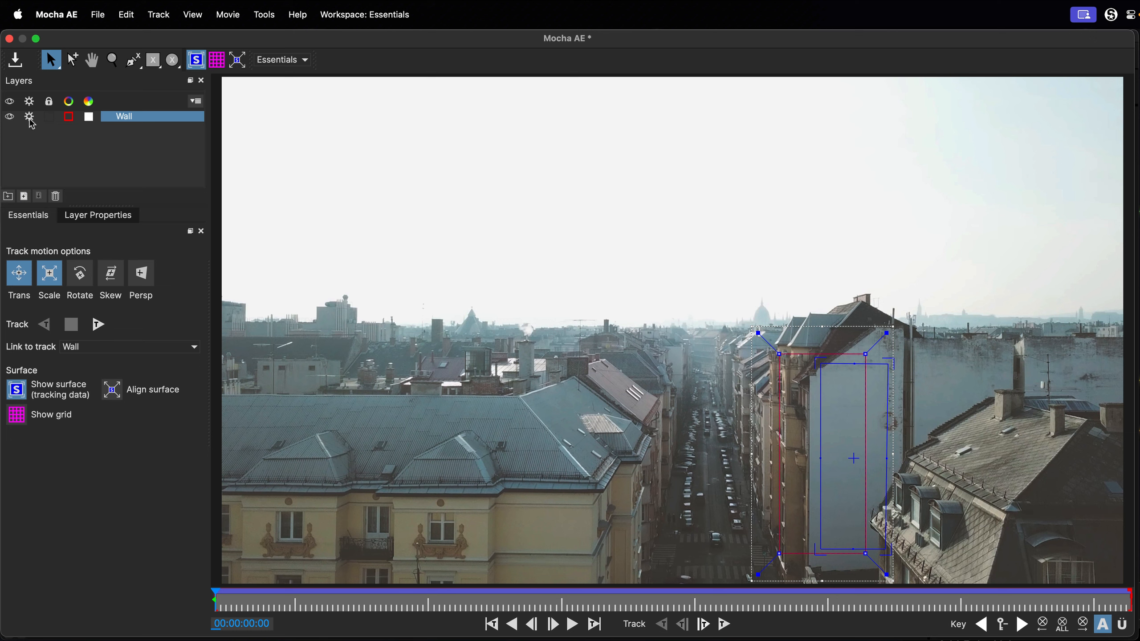
# Hide the Wall layer and turn off its tracking.
pyautogui.click(9, 118)
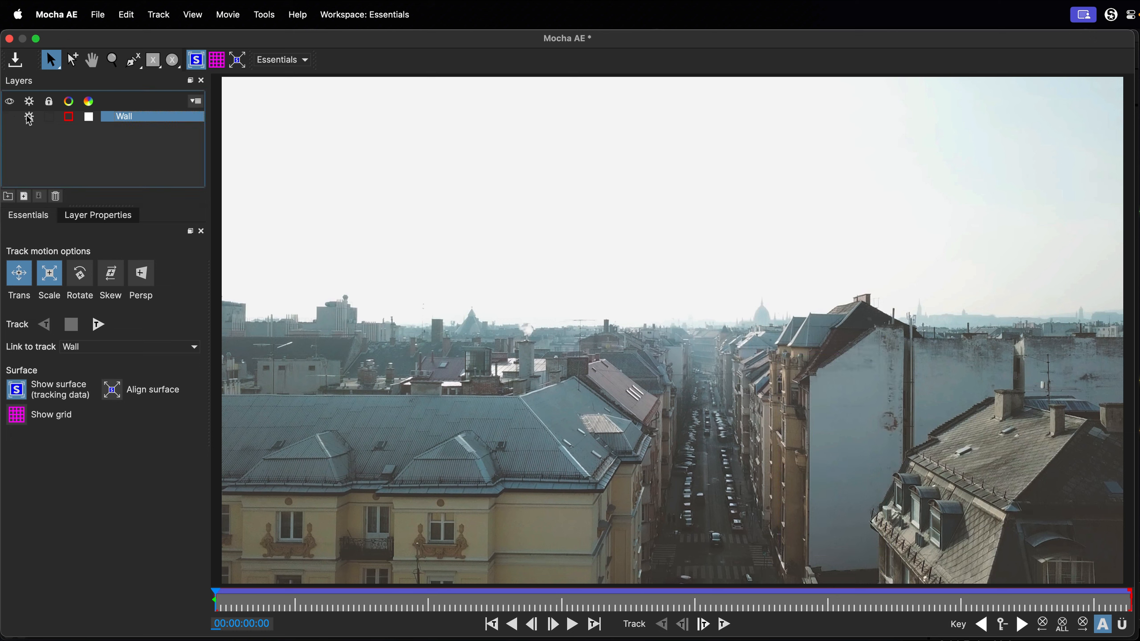
pyautogui.click(29, 118)
# Start an X-Spline along the foreground building's edge beside the blank wall, tracing from the lower facade past the eave and dormers up to the roof.
pyautogui.click(132, 60)
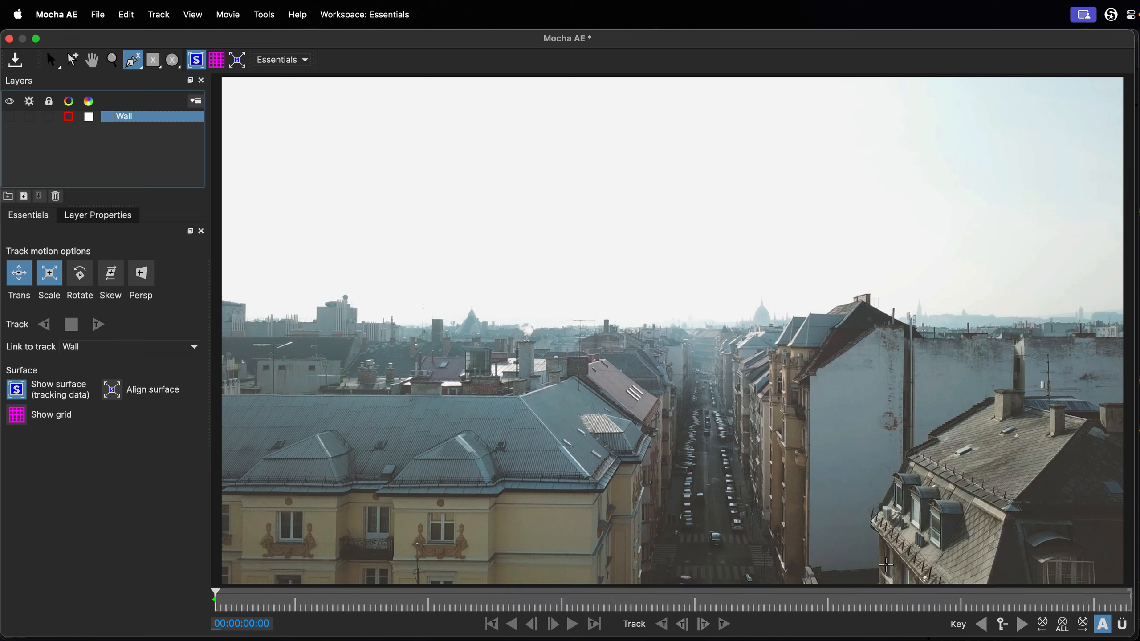
pyautogui.press('z')
pyautogui.moveTo(880, 567); pyautogui.dragTo(924, 427)
pyautogui.press('x')
pyautogui.moveTo(864, 512); pyautogui.dragTo(689, 496)
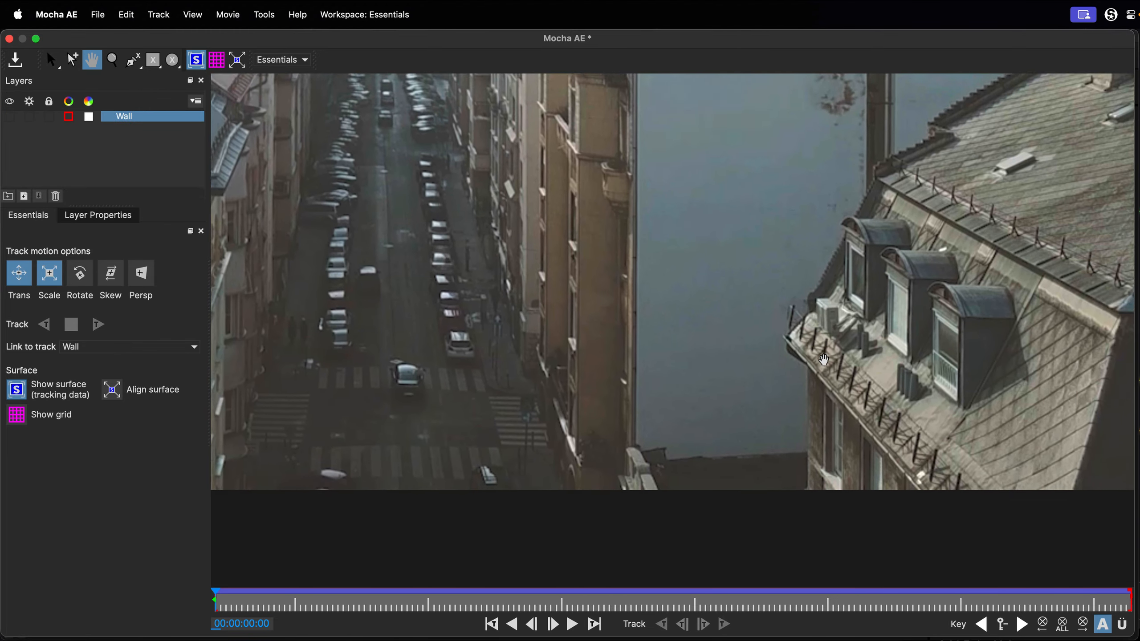
pyautogui.press('b')
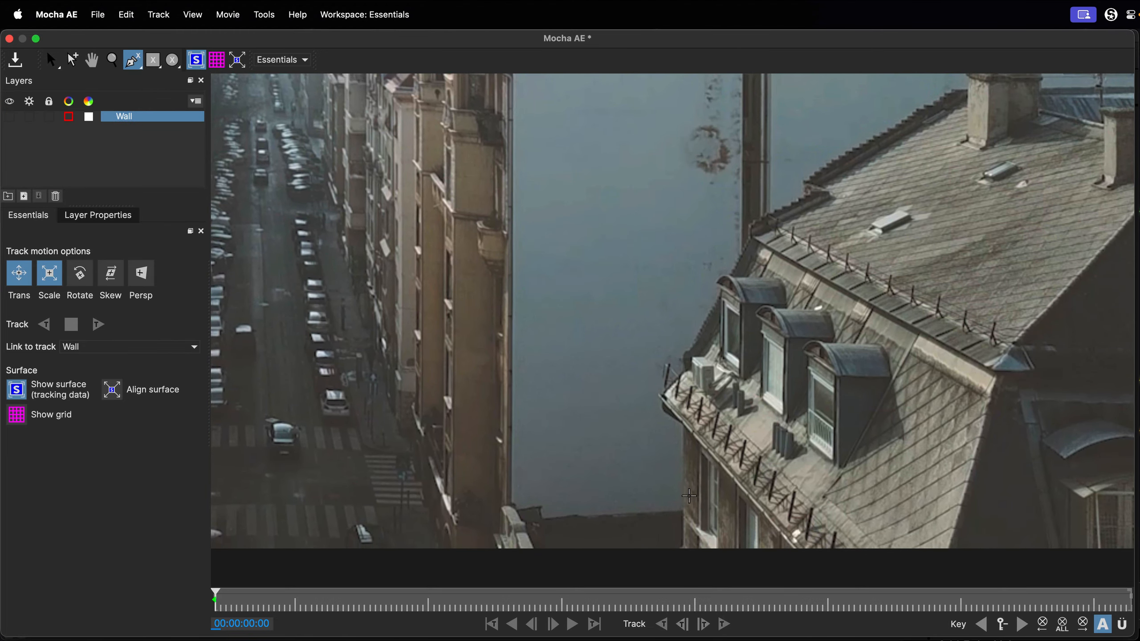
pyautogui.click(686, 527)
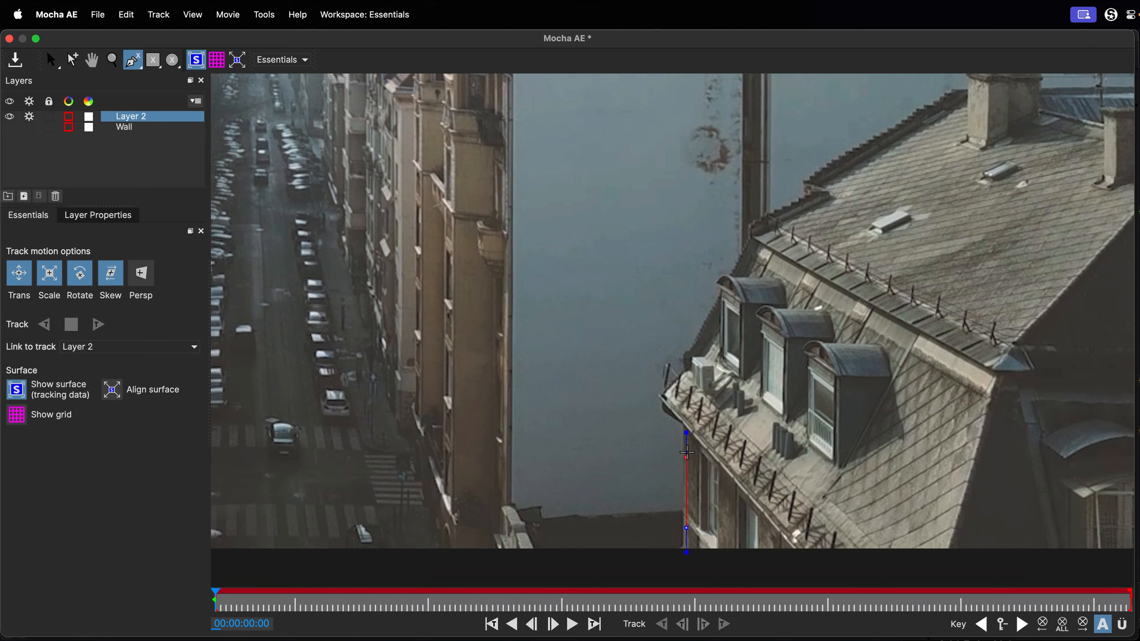
pyautogui.click(685, 426)
pyautogui.click(664, 409)
pyautogui.click(663, 389)
pyautogui.click(690, 369)
pyautogui.click(687, 353)
pyautogui.click(722, 291)
pyautogui.click(726, 277)
pyautogui.click(748, 245)
pyautogui.click(750, 222)
pyautogui.click(822, 188)
# Close the X-Spline through the foreground building's roof and facade, with its lower edge near the bottom of the footage.
pyautogui.press('x')
pyautogui.moveTo(896, 206); pyautogui.dragTo(813, 393)
pyautogui.press('z')
pyautogui.moveTo(813, 393); pyautogui.dragTo(789, 549)
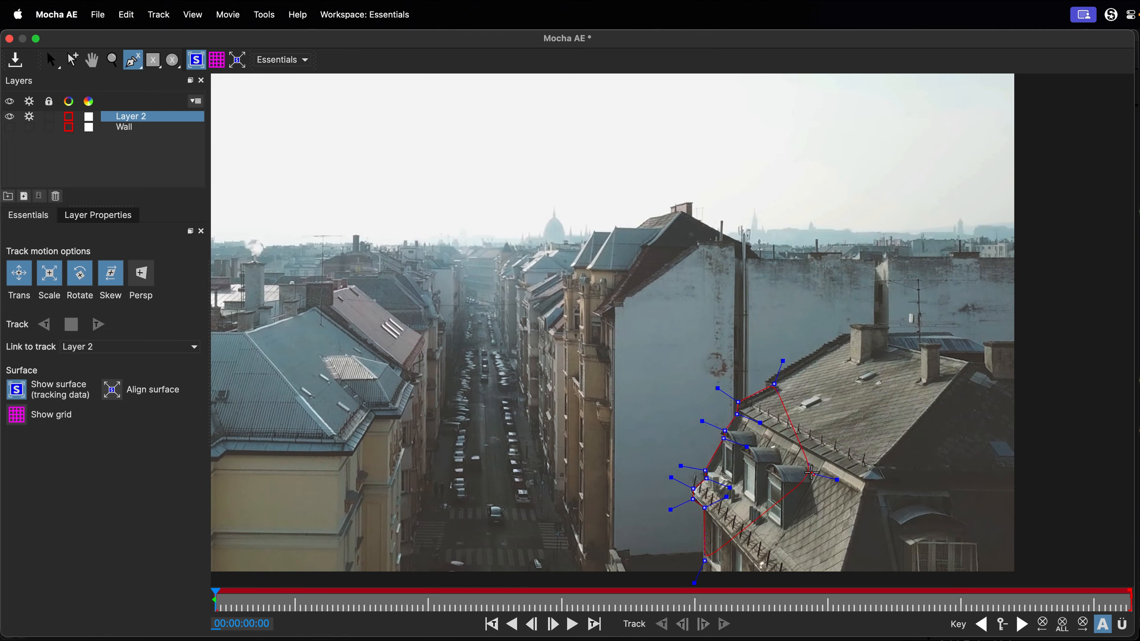
pyautogui.scroll(-5, 784, 490)
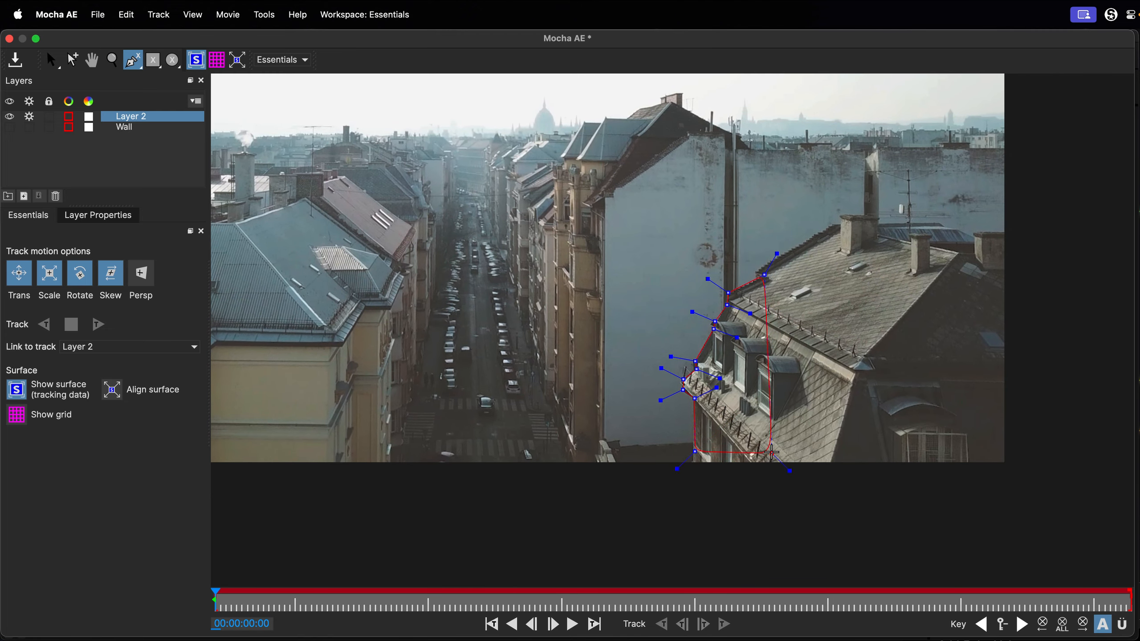
pyautogui.click(773, 451)
pyautogui.click(695, 451)
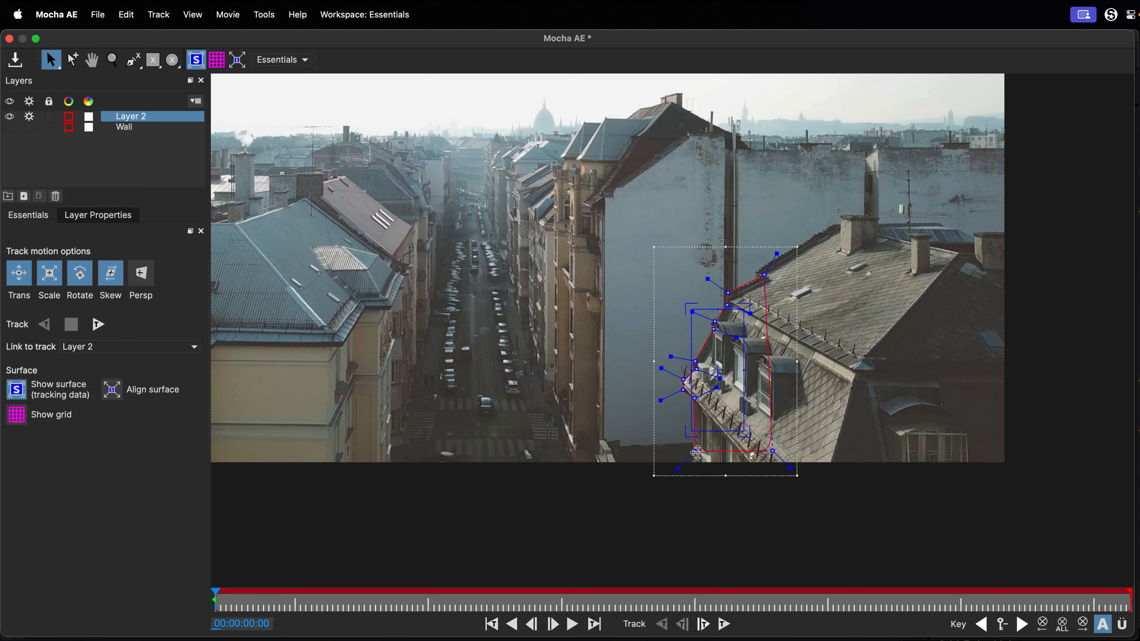
# Hide the planar surface and rename the new spline layer as Building.
pyautogui.click(197, 61)
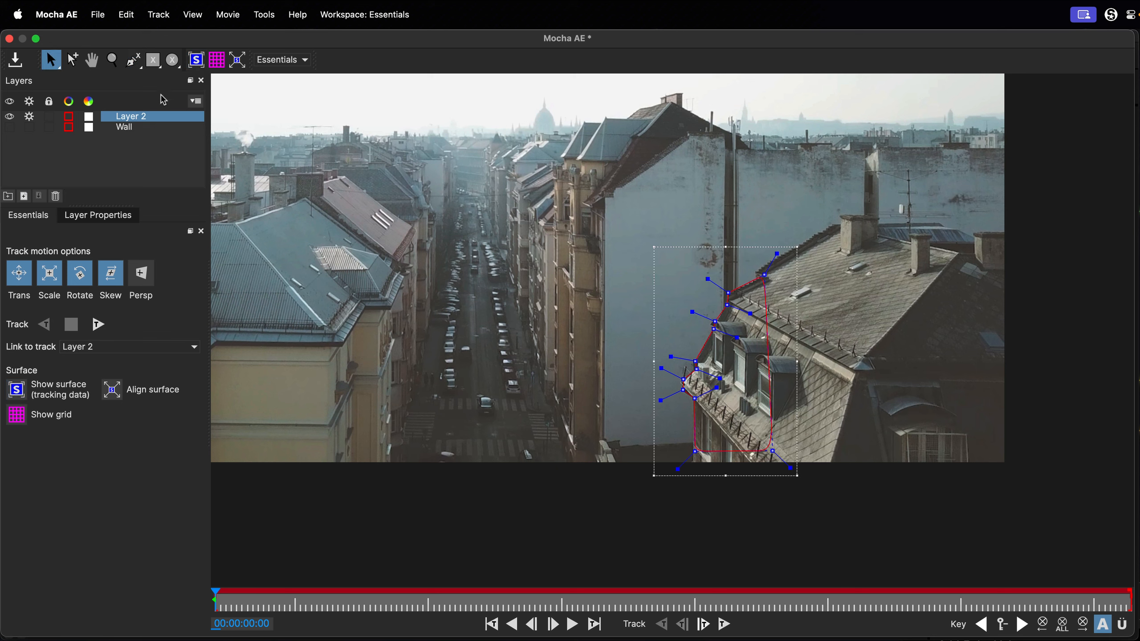
pyautogui.doubleClick(129, 117)
pyautogui.write('Buil')
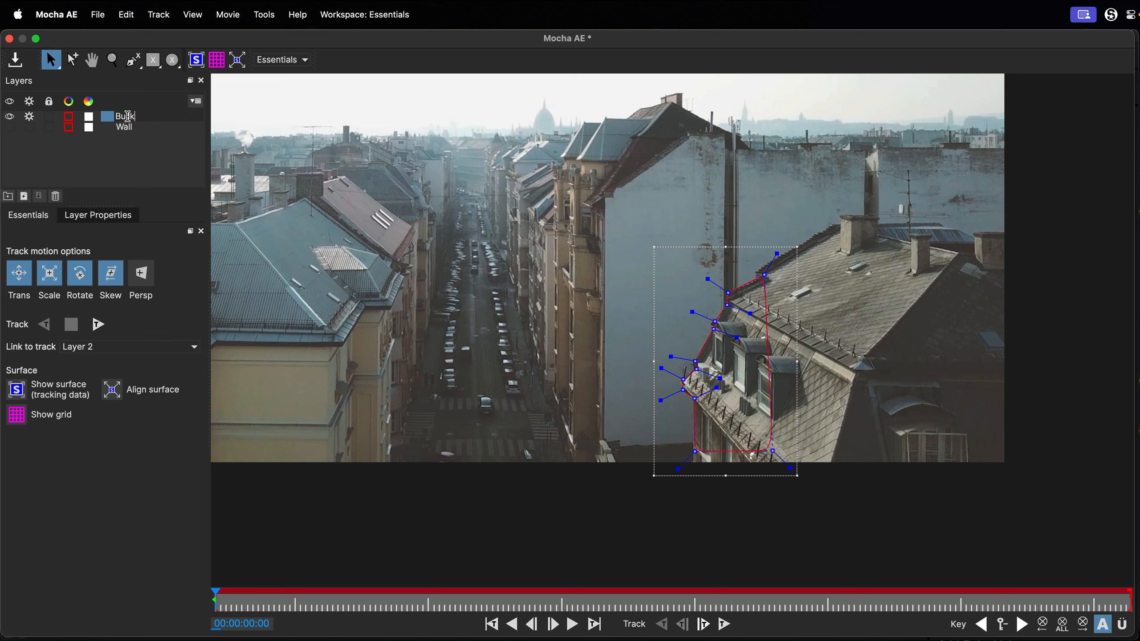
pyautogui.press('BackSpace')
pyautogui.write('lding')
pyautogui.click(151, 166)
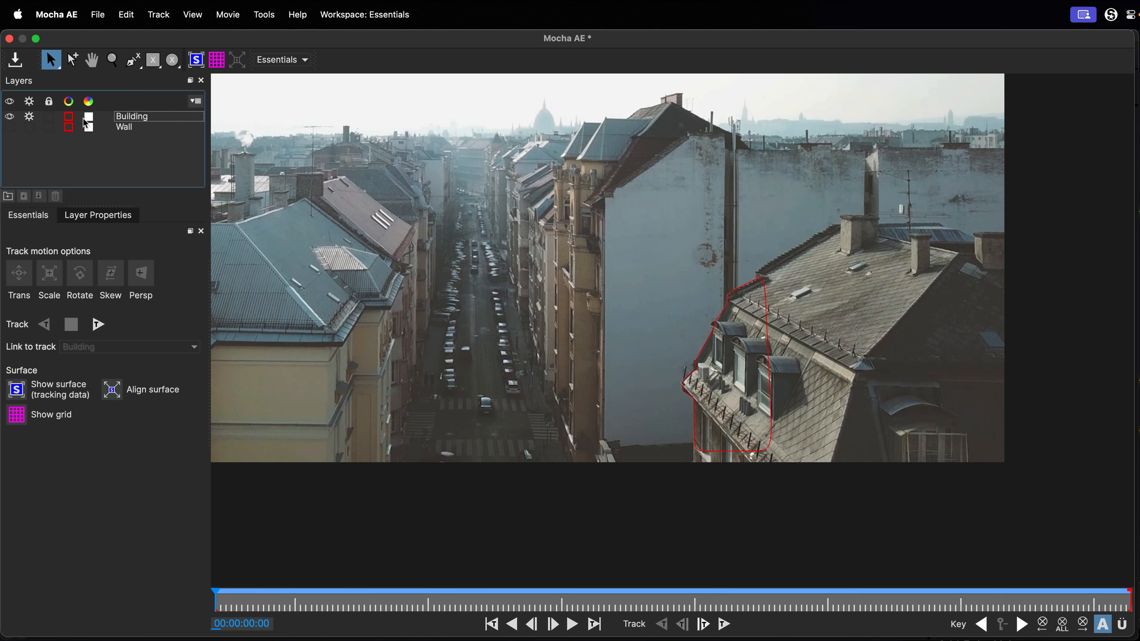
# Change the Building layer's outline colour to green and close the colour picker.
pyautogui.click(69, 116)
pyautogui.click(40, 557)
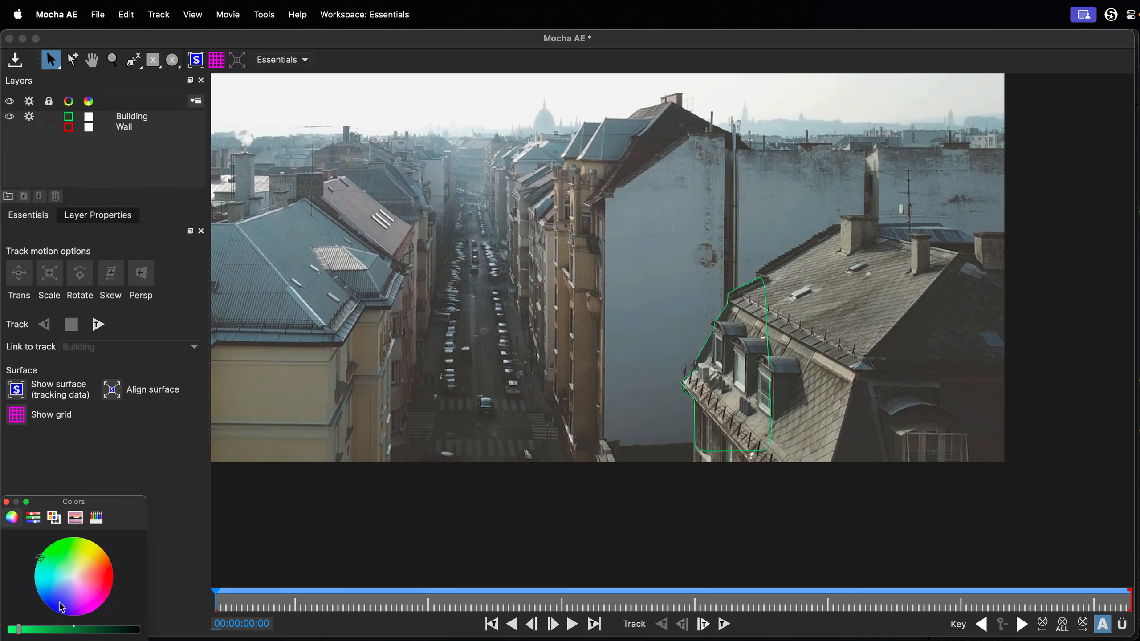
pyautogui.click(122, 640)
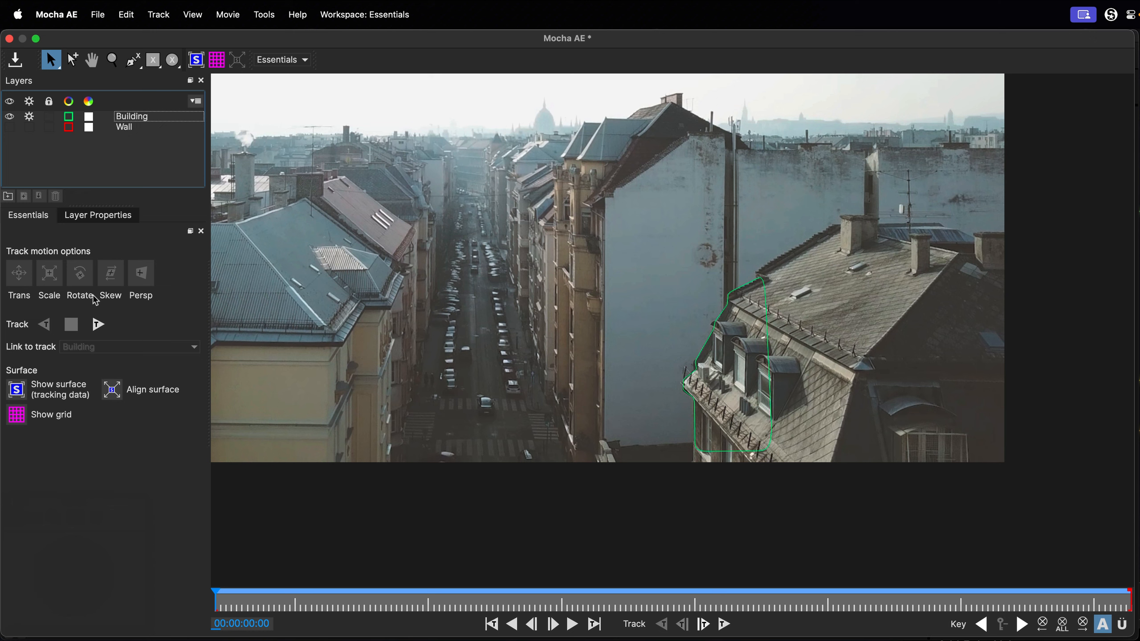
# Turn off Skew and Rotate for the Building layer, then track it forward and stop at 00:00:04:11.
pyautogui.click(131, 119)
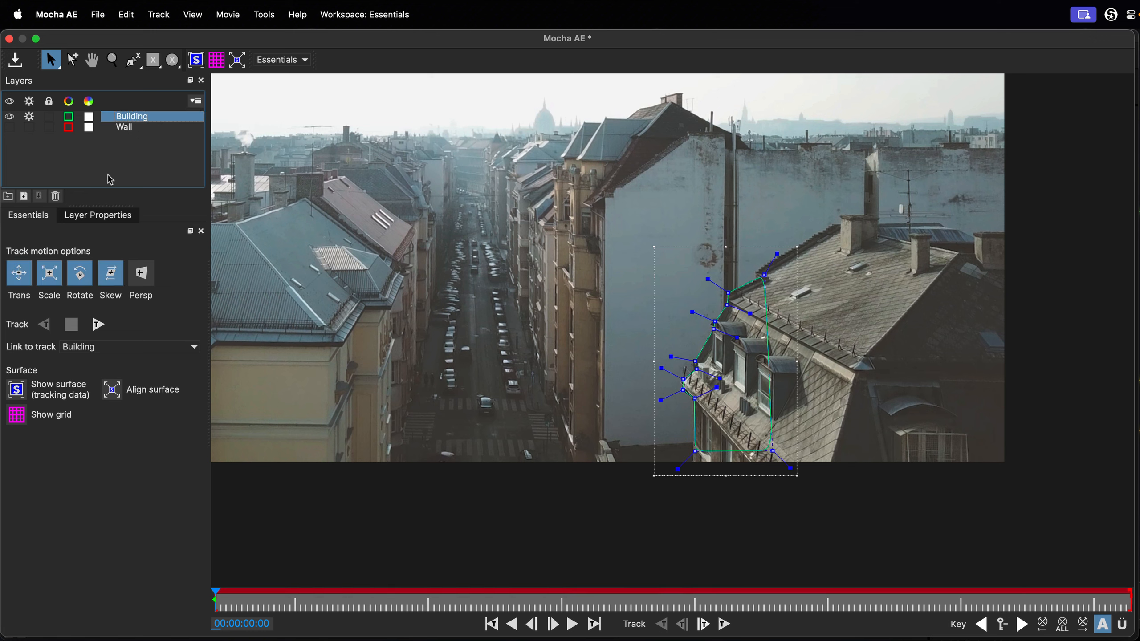
pyautogui.click(103, 276)
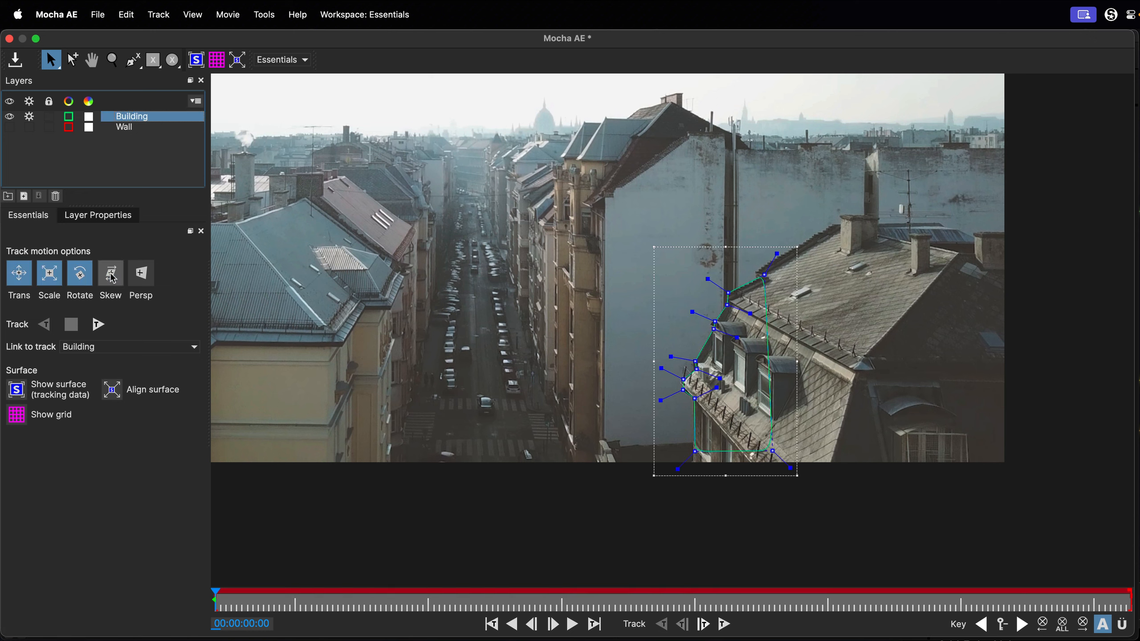
pyautogui.click(80, 276)
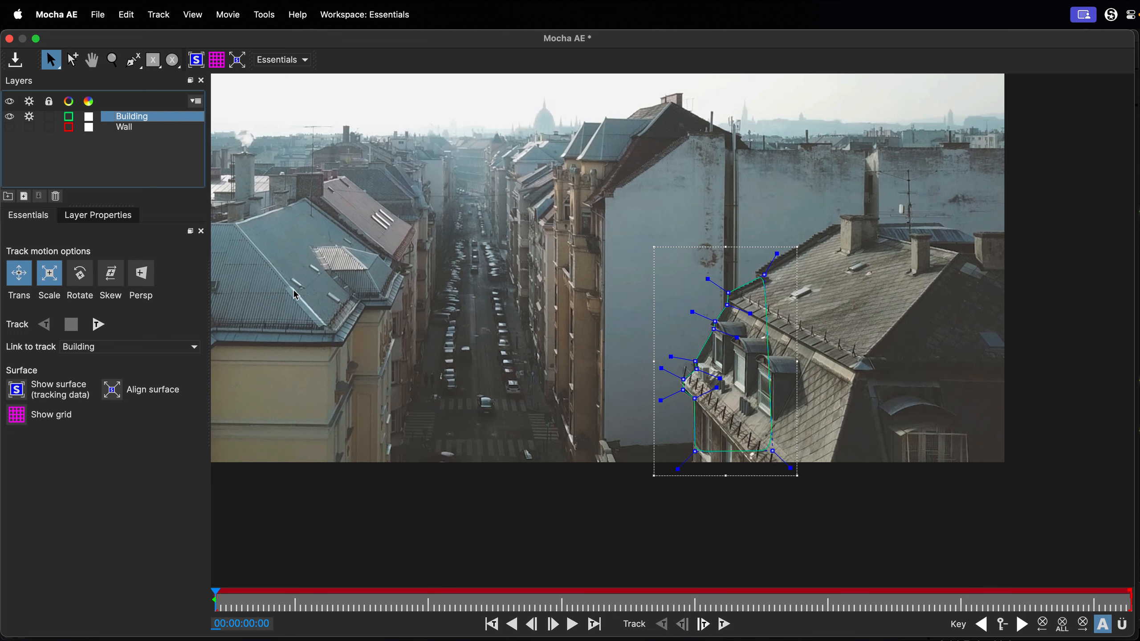
pyautogui.click(98, 324)
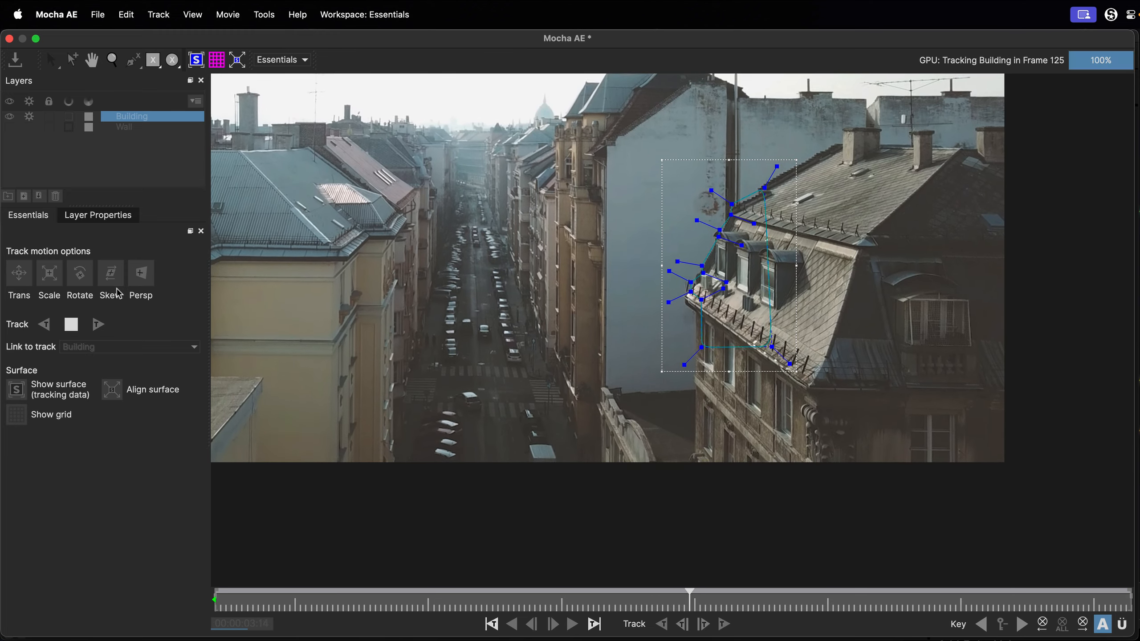
pyautogui.click(72, 324)
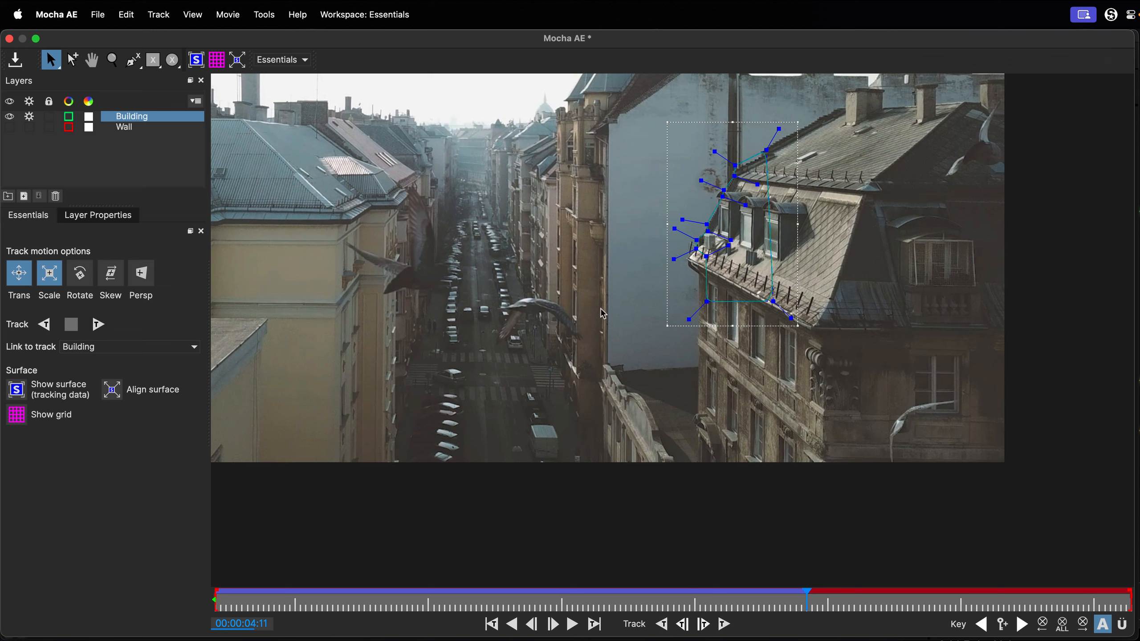
# Reshape the Building spline at 00:00:04:11, refitting the eave corner, extending its lower points down the facade and adjusting the upper roof point.
pyautogui.click(698, 287)
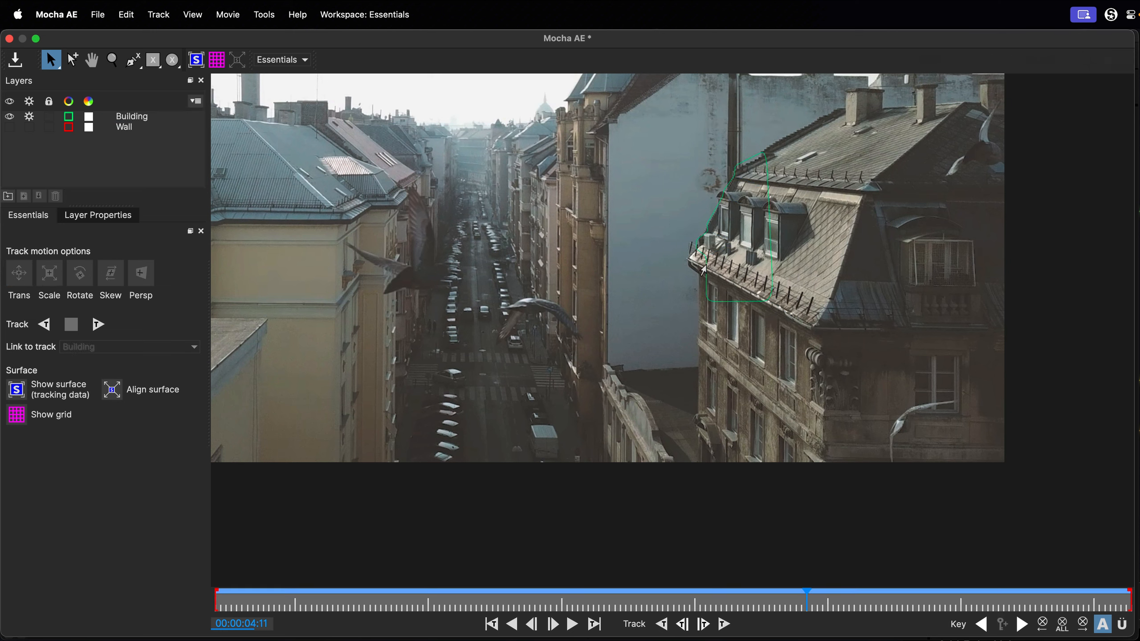
pyautogui.click(705, 266)
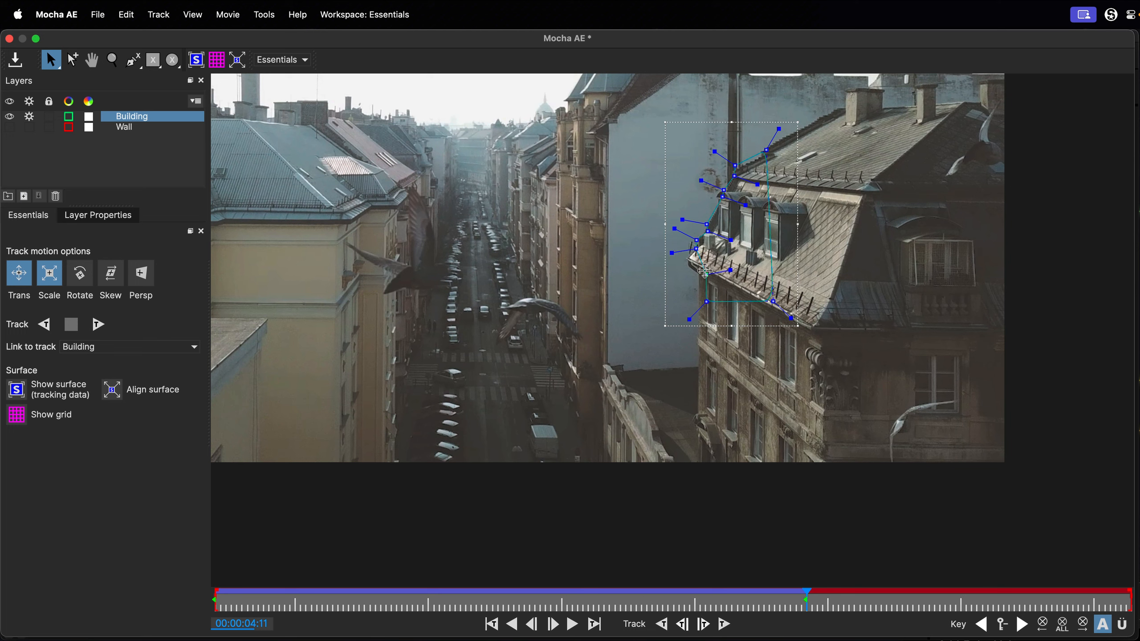
pyautogui.moveTo(706, 266); pyautogui.dragTo(700, 367)
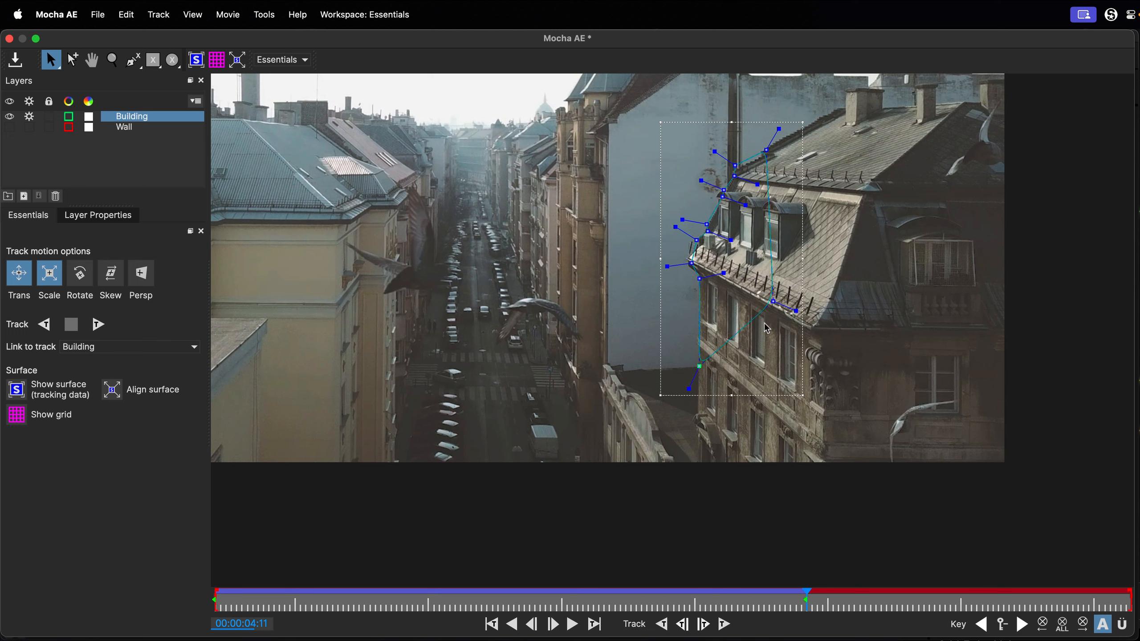
pyautogui.moveTo(773, 302); pyautogui.dragTo(778, 387)
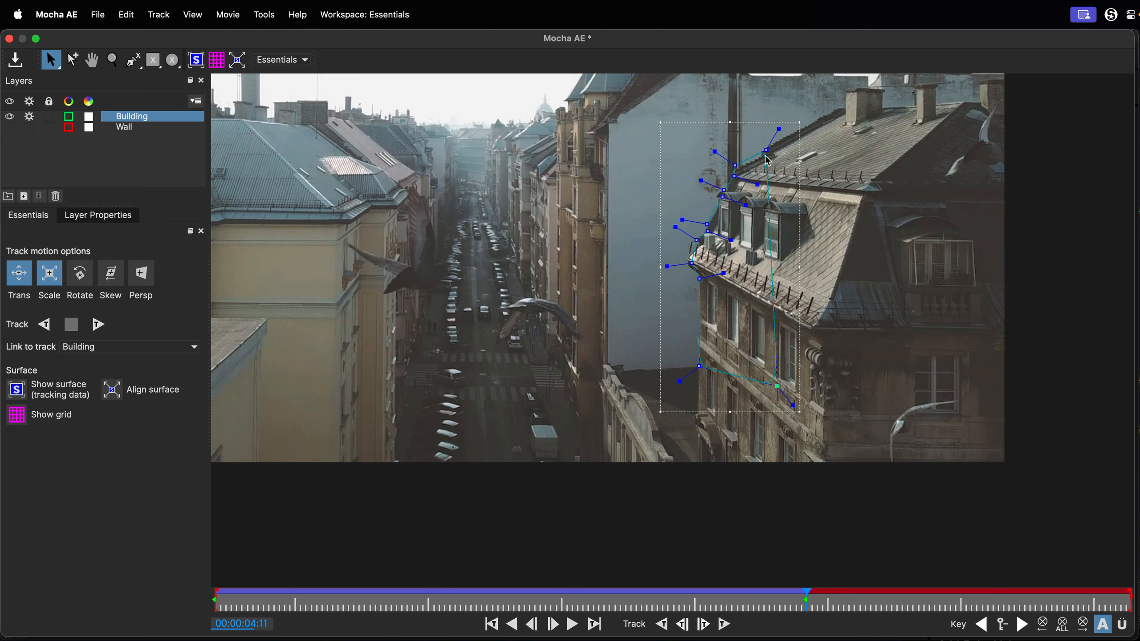
pyautogui.moveTo(767, 152); pyautogui.dragTo(780, 149)
# Track the Building layer forward to the end of the clip and scrub back to the first frame to check it.
pyautogui.click(101, 326)
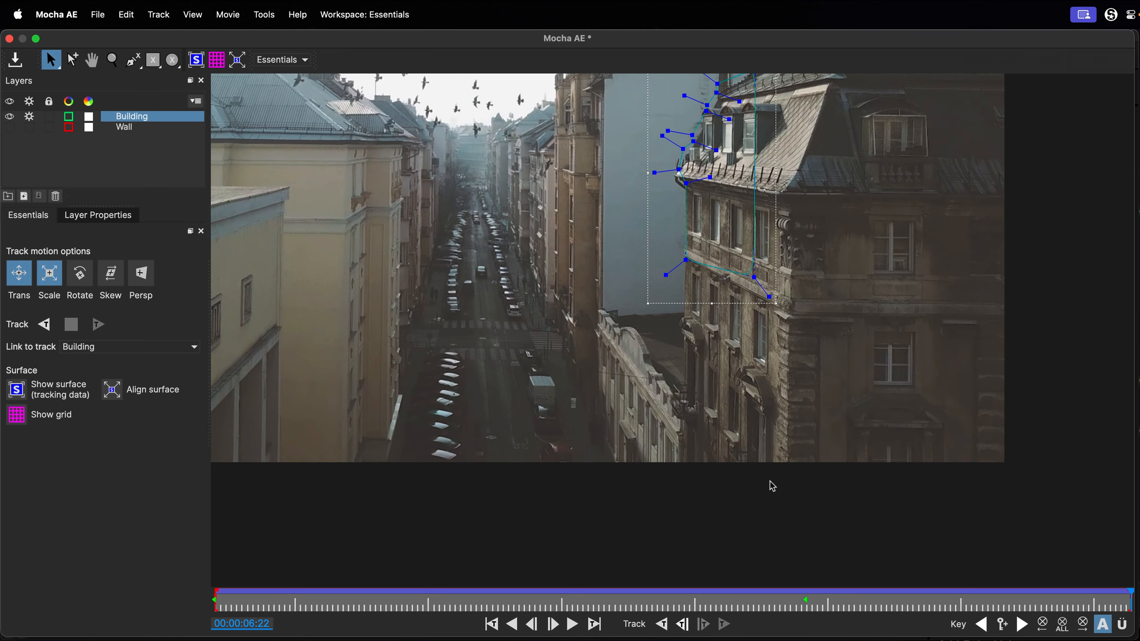
pyautogui.moveTo(807, 453); pyautogui.dragTo(807, 552)
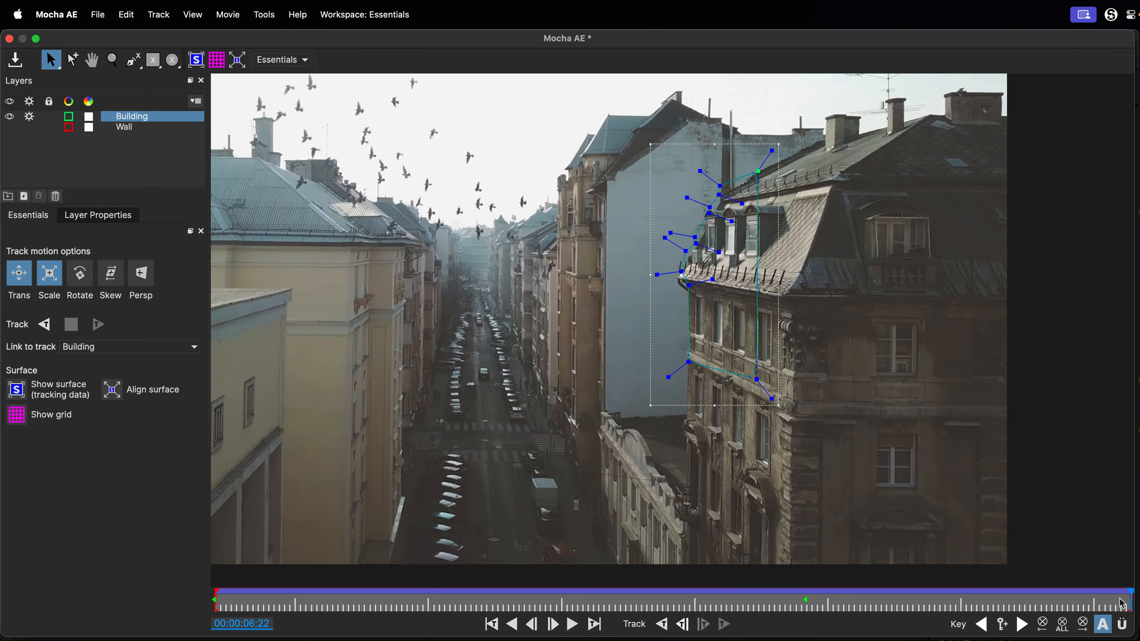
pyautogui.moveTo(1122, 603); pyautogui.dragTo(216, 557)
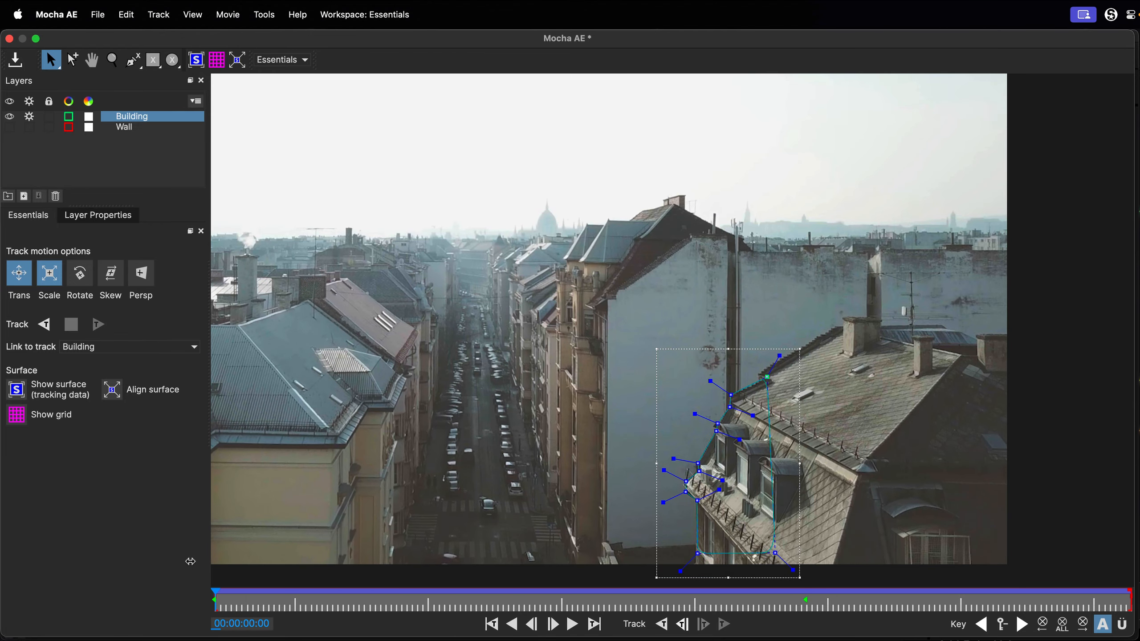
# Save the Mocha AE tracking project and close it to return to After Effects.
pyautogui.click(17, 61)
pyautogui.click(9, 39)
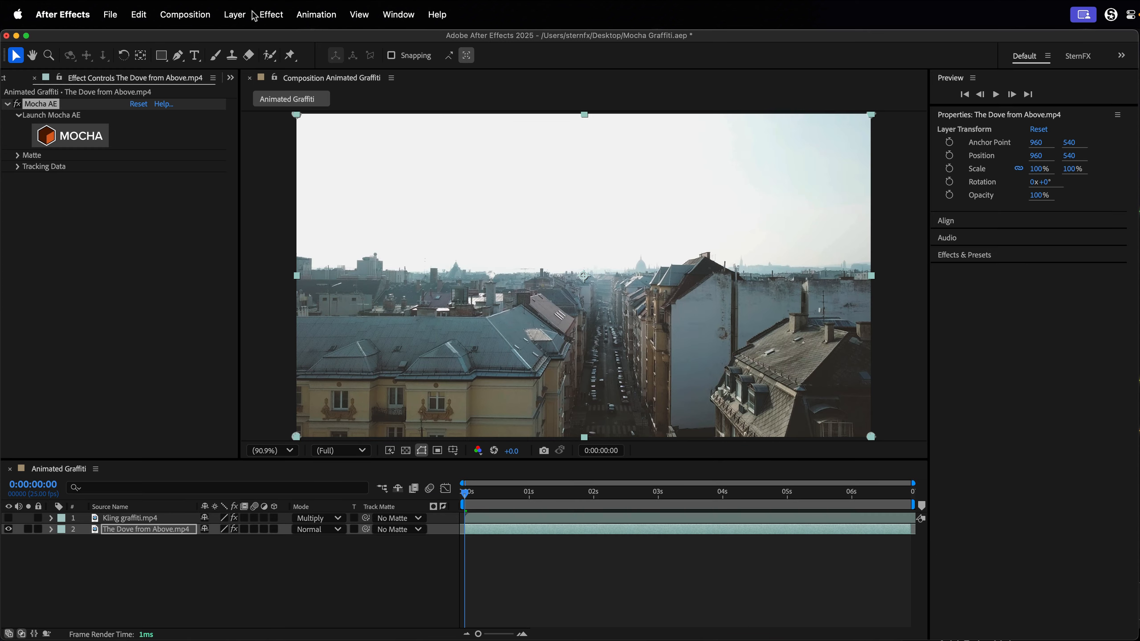
# Create a null object in the Animated Graffiti composition and rename it TD Wall.
pyautogui.click(235, 14)
pyautogui.moveTo(248, 41)
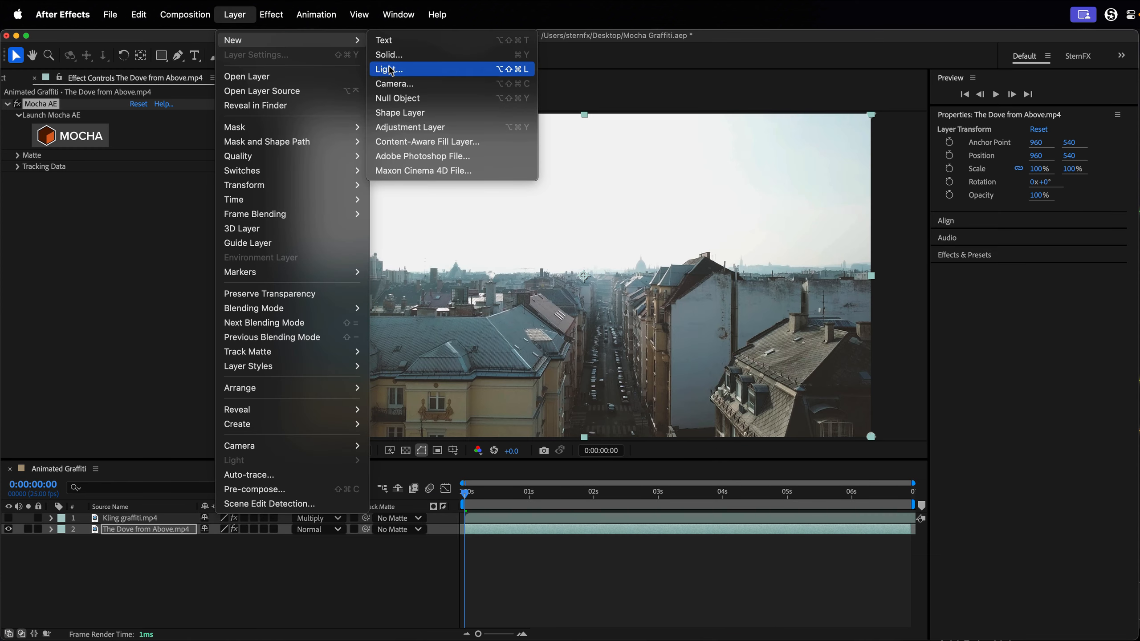
pyautogui.click(448, 98)
pyautogui.moveTo(114, 533)
pyautogui.mouseDown()
pyautogui.moveTo(118, 512)
pyautogui.moveTo(120, 522)
pyautogui.mouseUp()
pyautogui.press('Return')
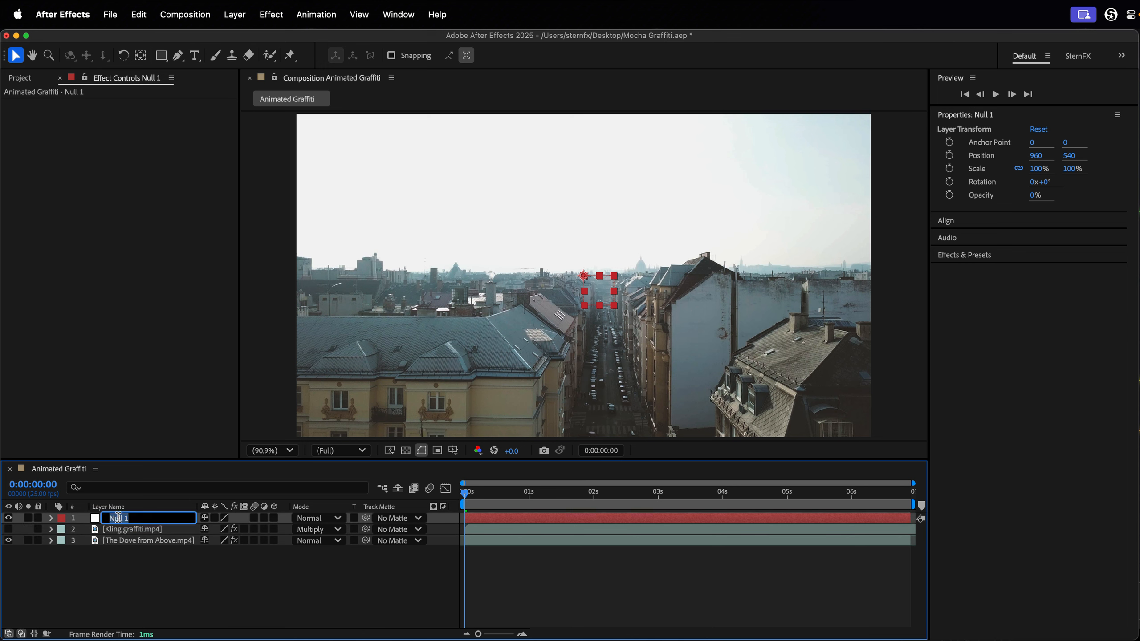
pyautogui.write('TD Wall')
pyautogui.press('Return')
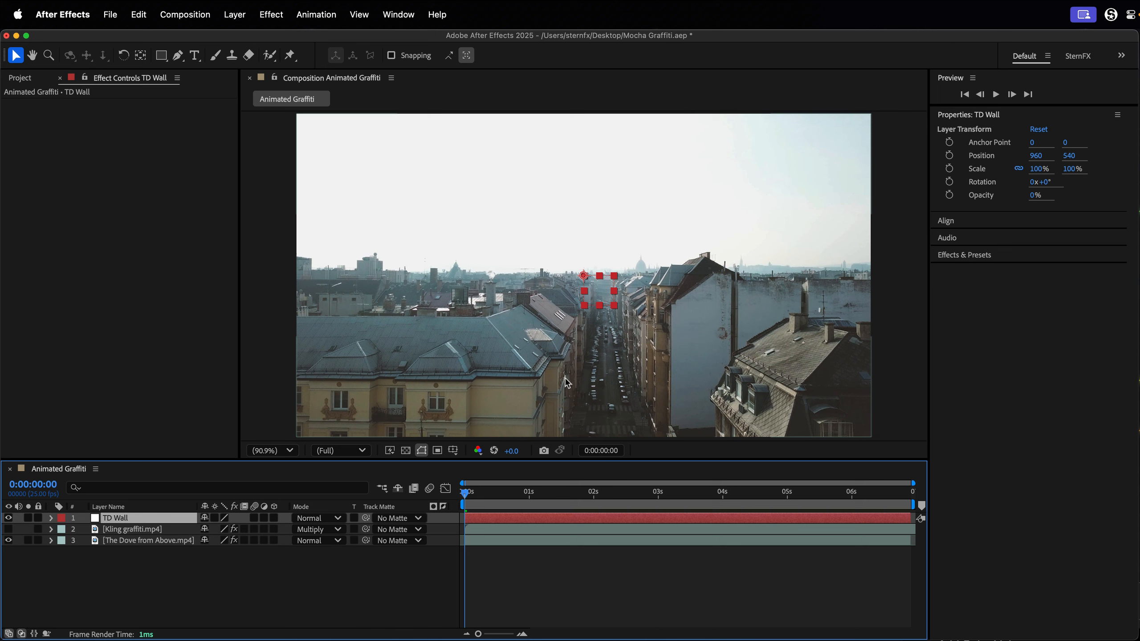
# Make the Kling graffiti.mp4 layer visible and create track data from the Wall layer in the Mocha AE effect on The Dove from Above.mp4.
pyautogui.click(8, 529)
pyautogui.click(112, 529)
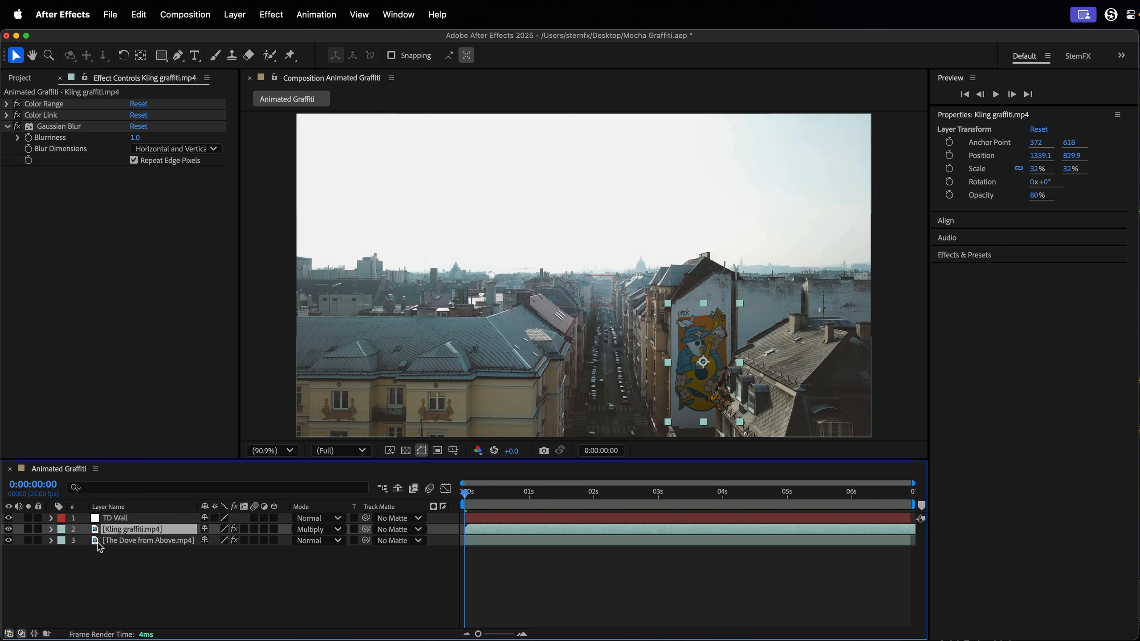
pyautogui.click(118, 542)
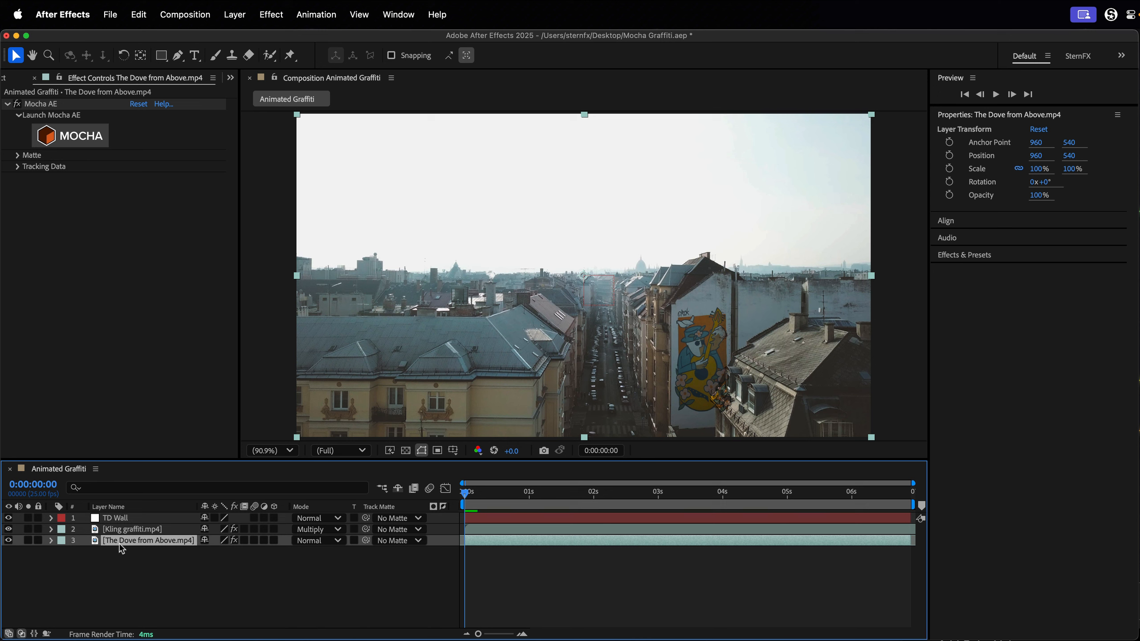
pyautogui.click(17, 166)
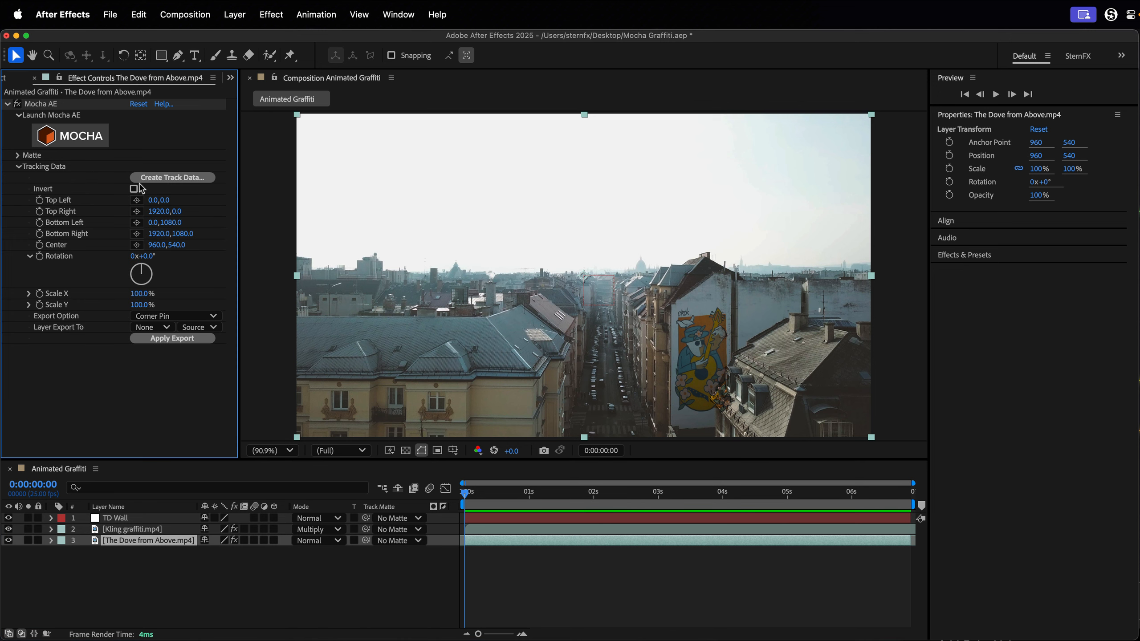
pyautogui.click(143, 179)
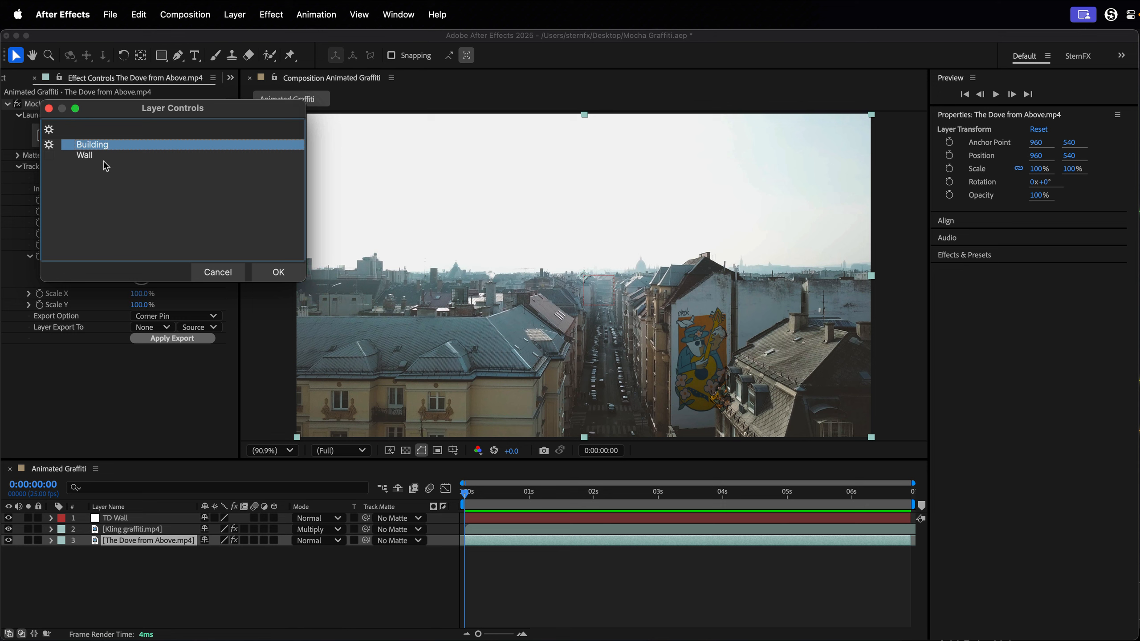
pyautogui.click(97, 157)
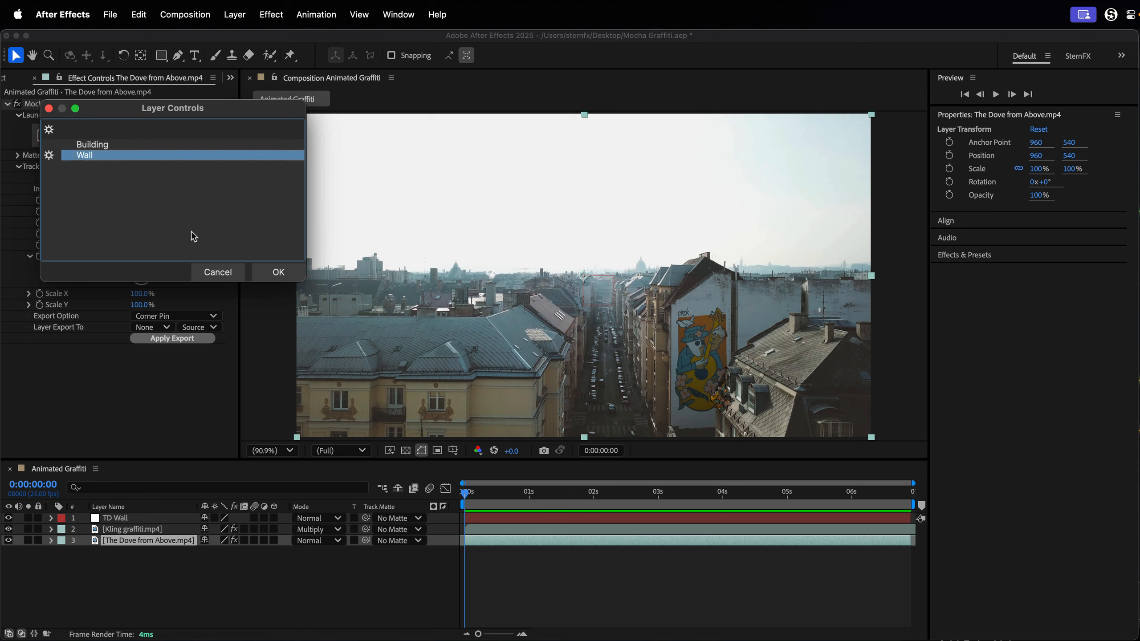
pyautogui.click(276, 272)
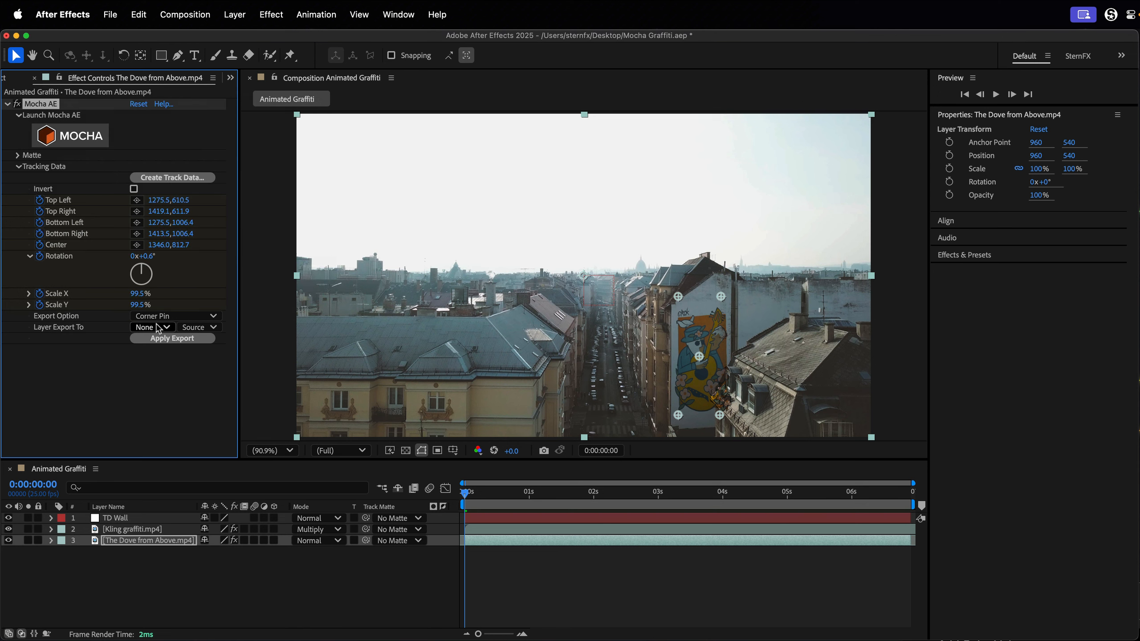
# Export the Wall tracking data as Transform from the Mocha AE effect to the TD Wall null and select the null.
pyautogui.click(175, 316)
pyautogui.click(162, 359)
pyautogui.click(153, 327)
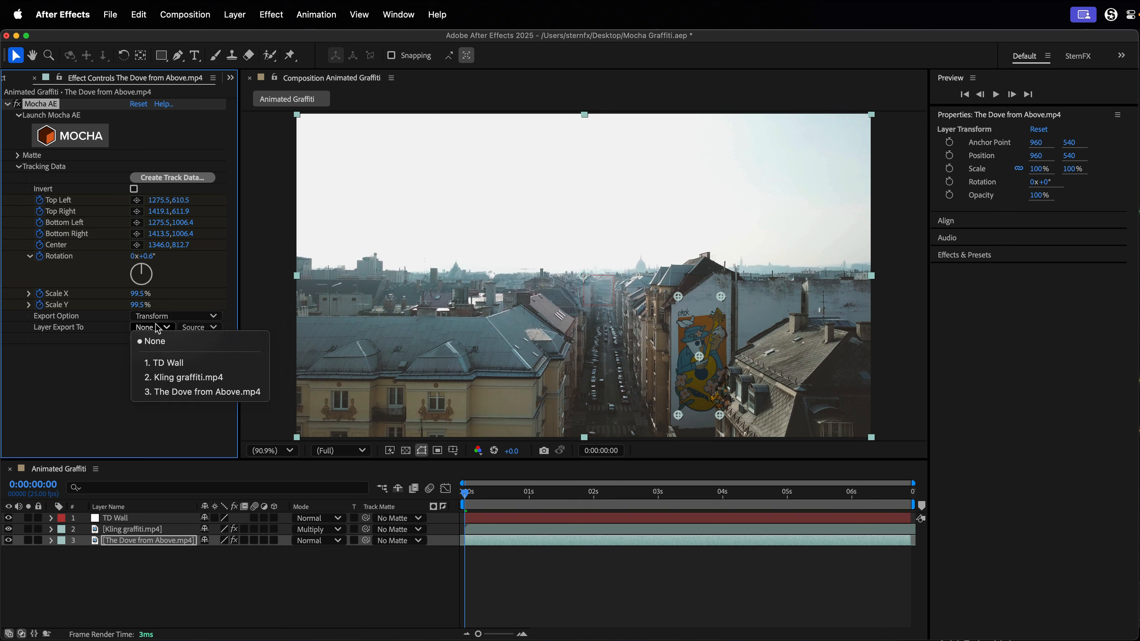
pyautogui.click(162, 364)
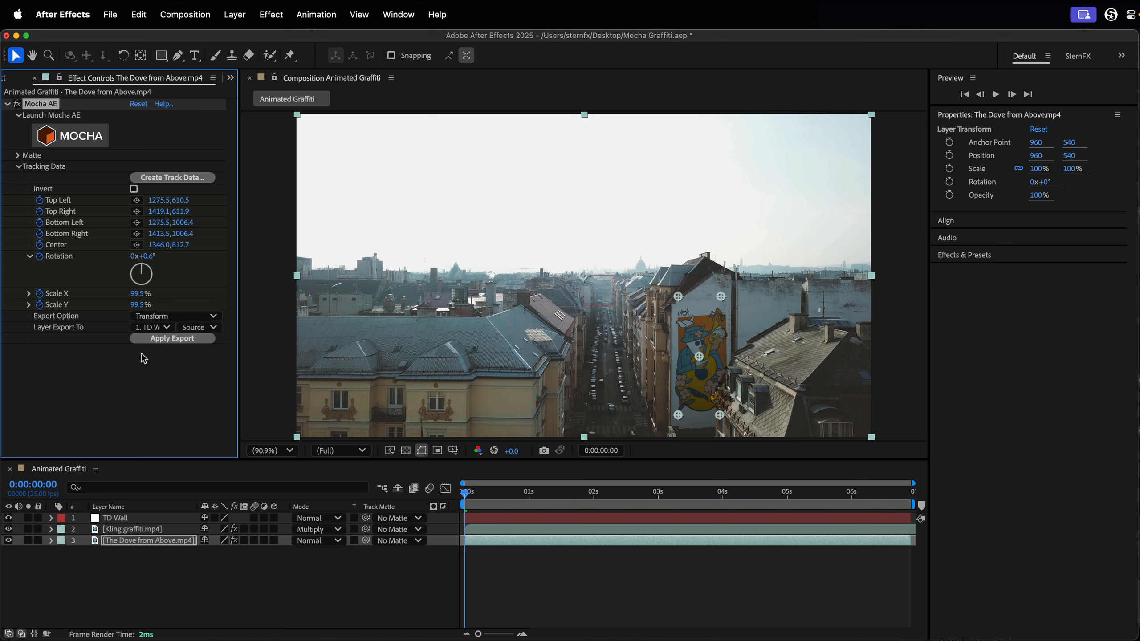
pyautogui.click(177, 339)
pyautogui.click(116, 518)
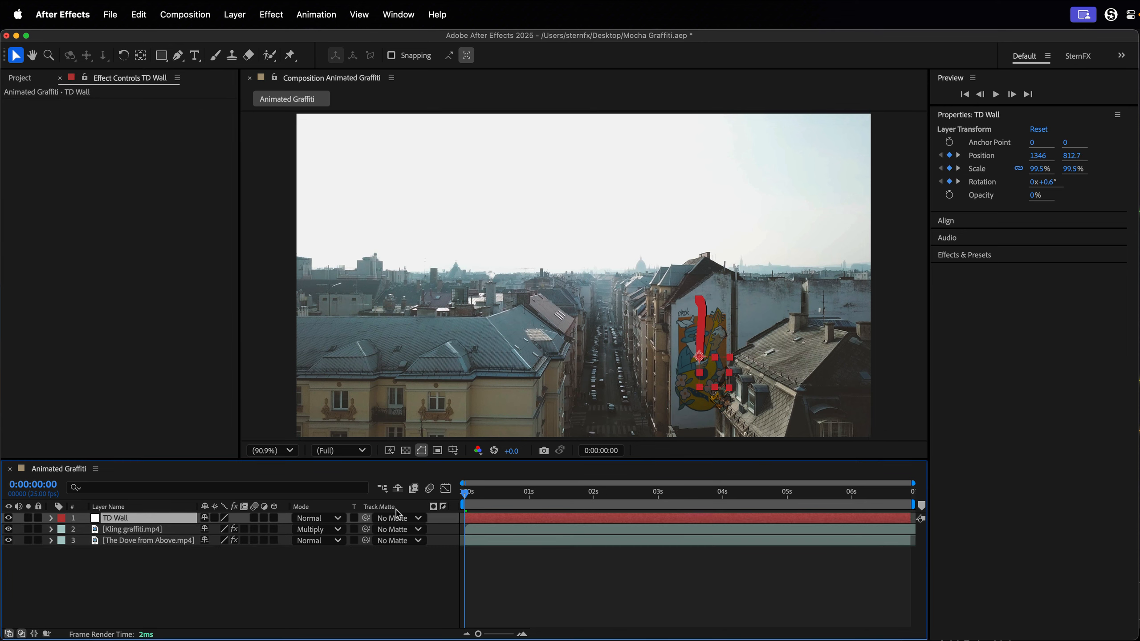
# Show the Parent & Link column in the timeline and parent the Kling graffiti.mp4 layer to TD Wall.
pyautogui.moveTo(478, 502); pyautogui.dragTo(253, 513)
pyautogui.rightClick(456, 511)
pyautogui.moveTo(476, 557)
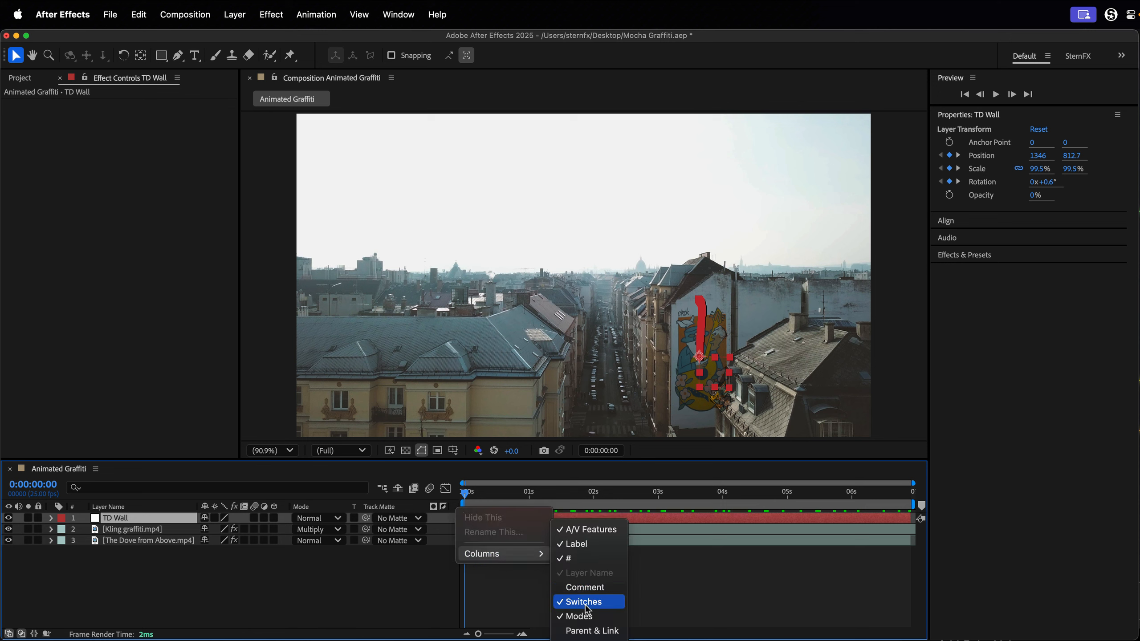
pyautogui.click(591, 631)
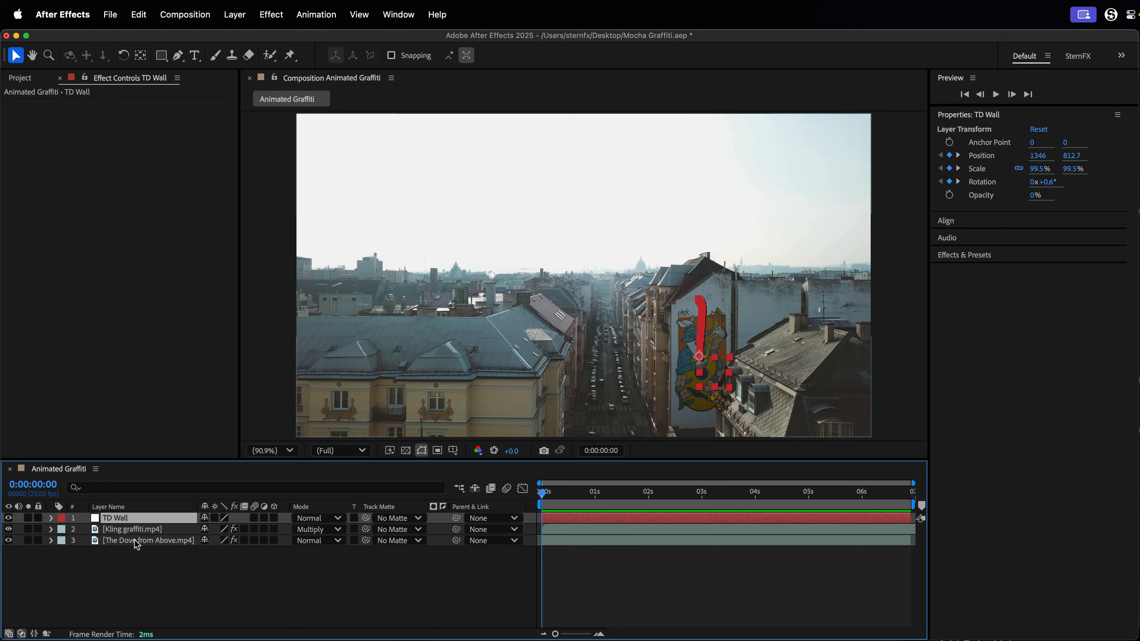
pyautogui.moveTo(457, 533); pyautogui.dragTo(141, 519)
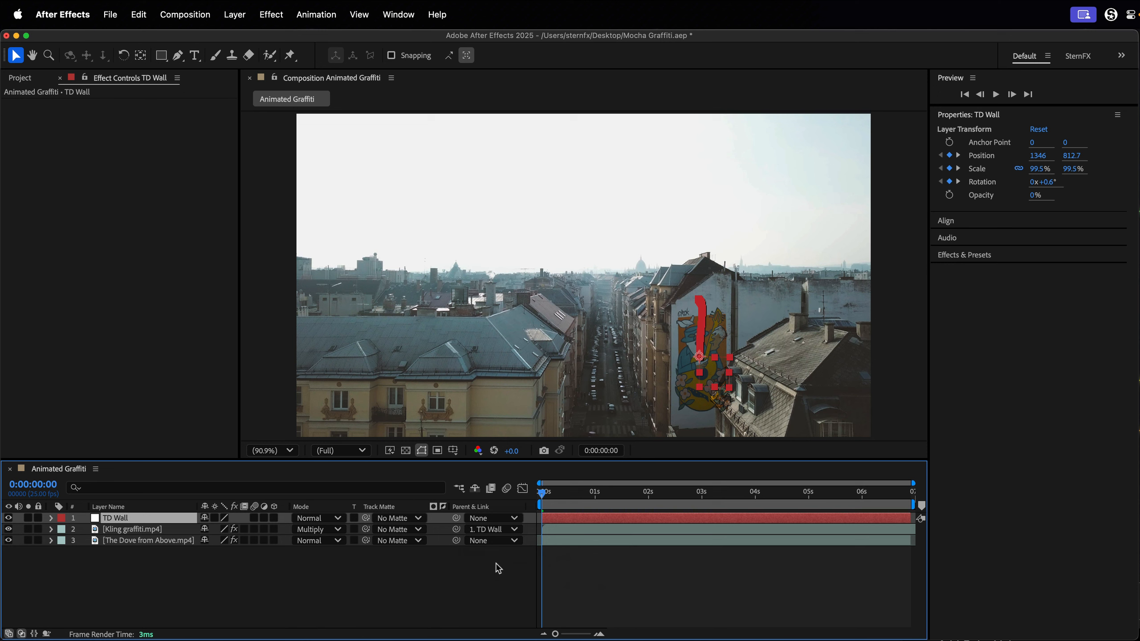
# Play back the composition, nudge the Kling graffiti.mp4 layer on the wall to position 13.3, 8.2, and return to the first frame.
pyautogui.click(483, 600)
pyautogui.press('space')
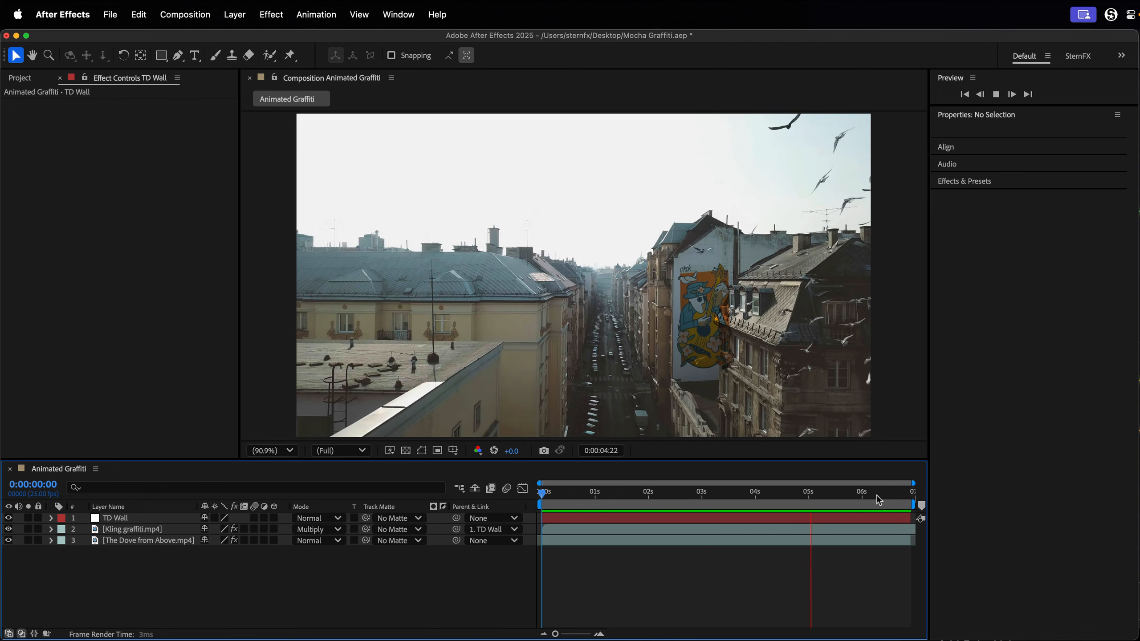
pyautogui.press('space')
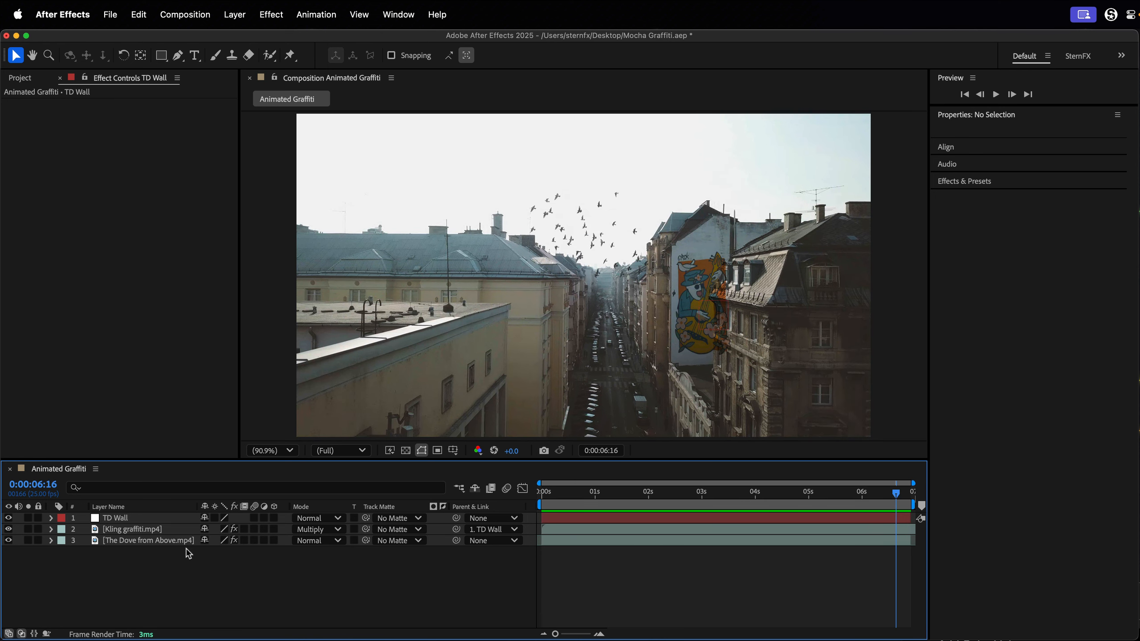
pyautogui.click(138, 534)
pyautogui.moveTo(701, 271)
pyautogui.mouseDown()
pyautogui.moveTo(704, 237)
pyautogui.moveTo(705, 268)
pyautogui.mouseUp()
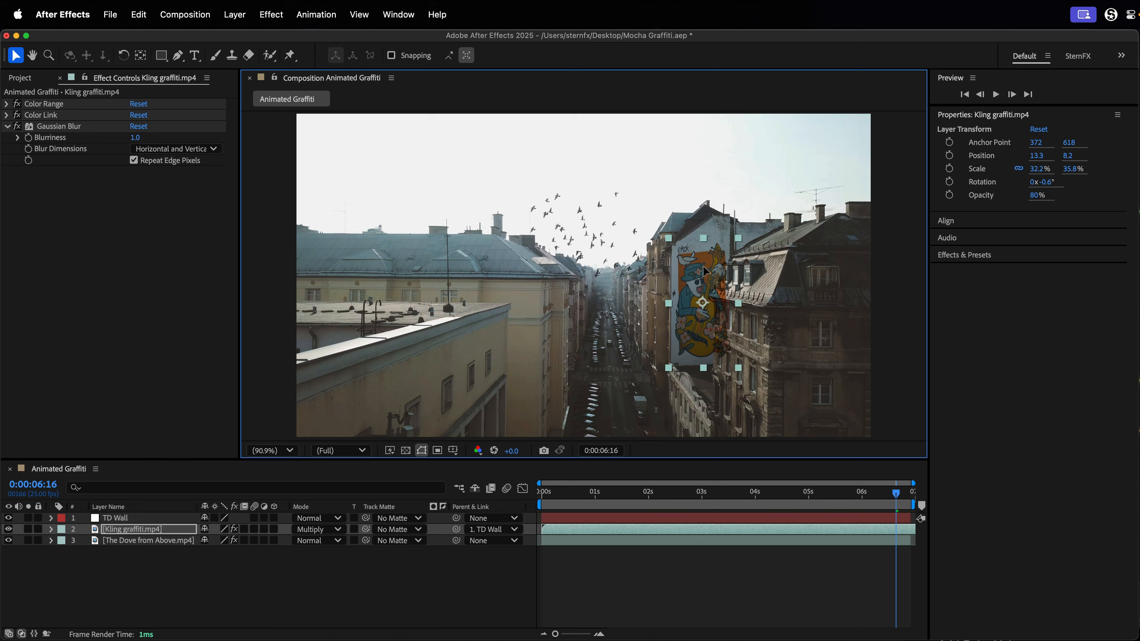
pyautogui.moveTo(896, 494); pyautogui.dragTo(542, 494)
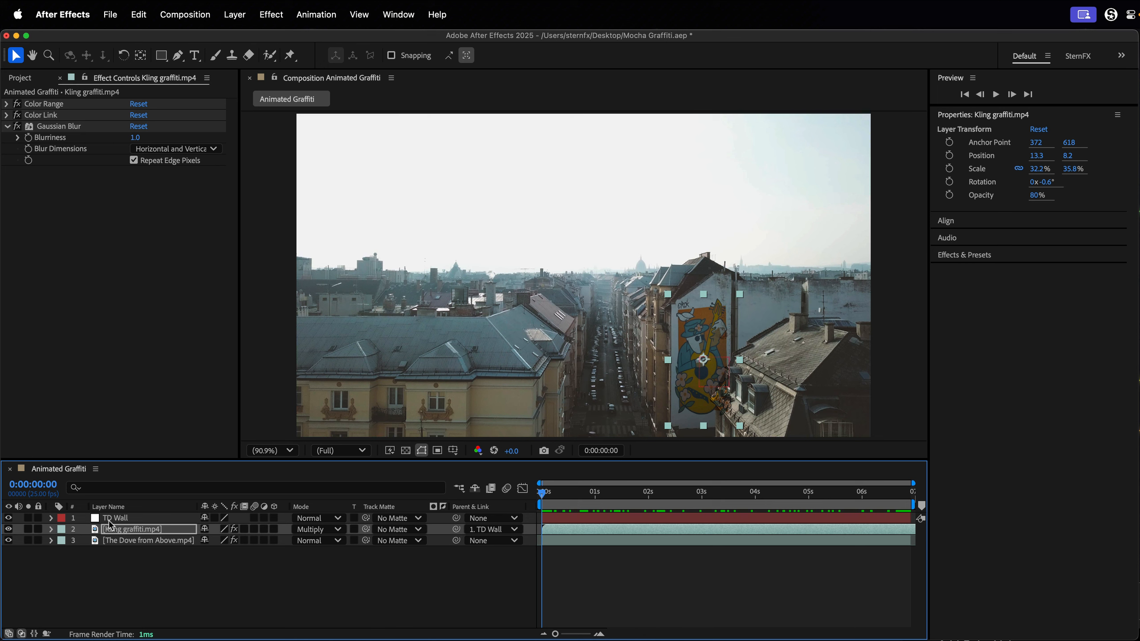
# Duplicate The Dove from Above.mp4 layer and move the copy above all other layers.
pyautogui.click(141, 541)
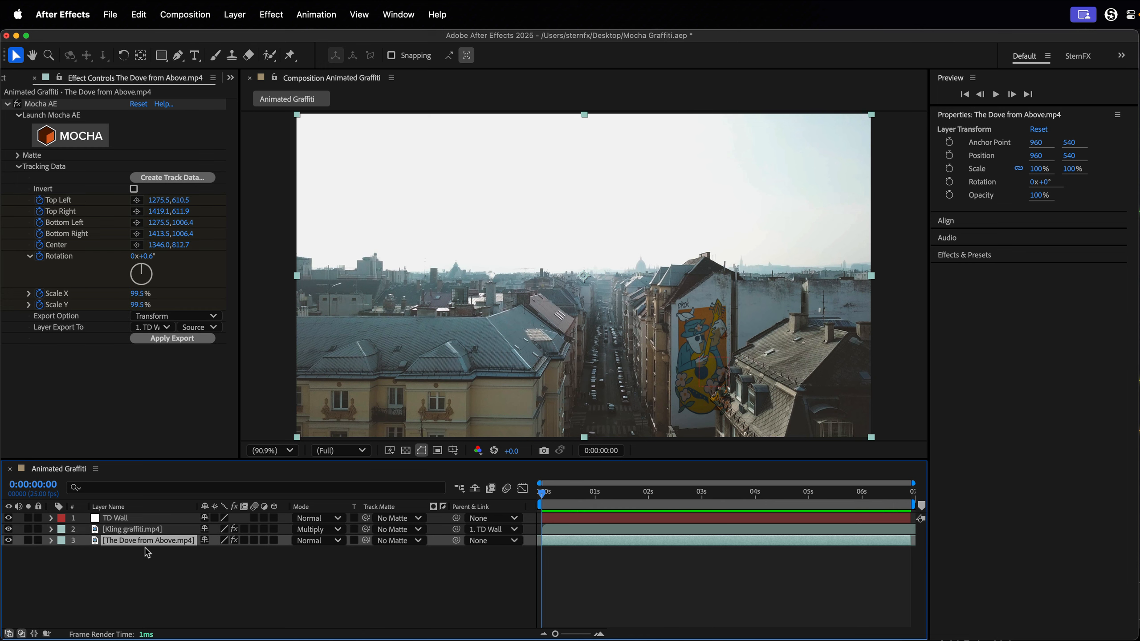
pyautogui.press('super+d')
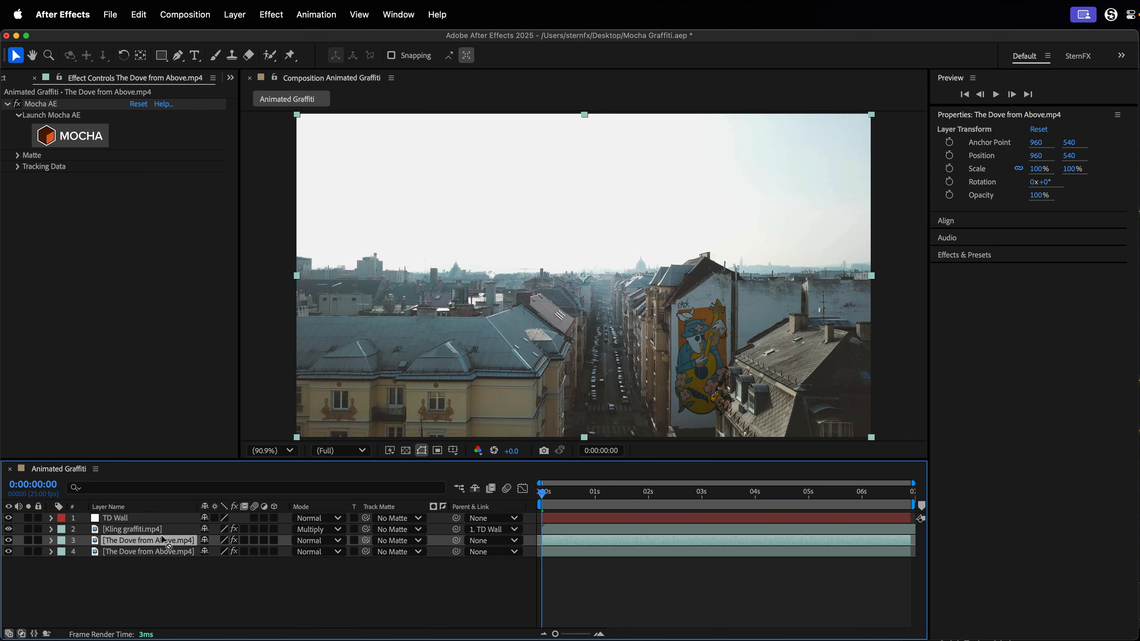
pyautogui.moveTo(163, 540); pyautogui.dragTo(166, 515)
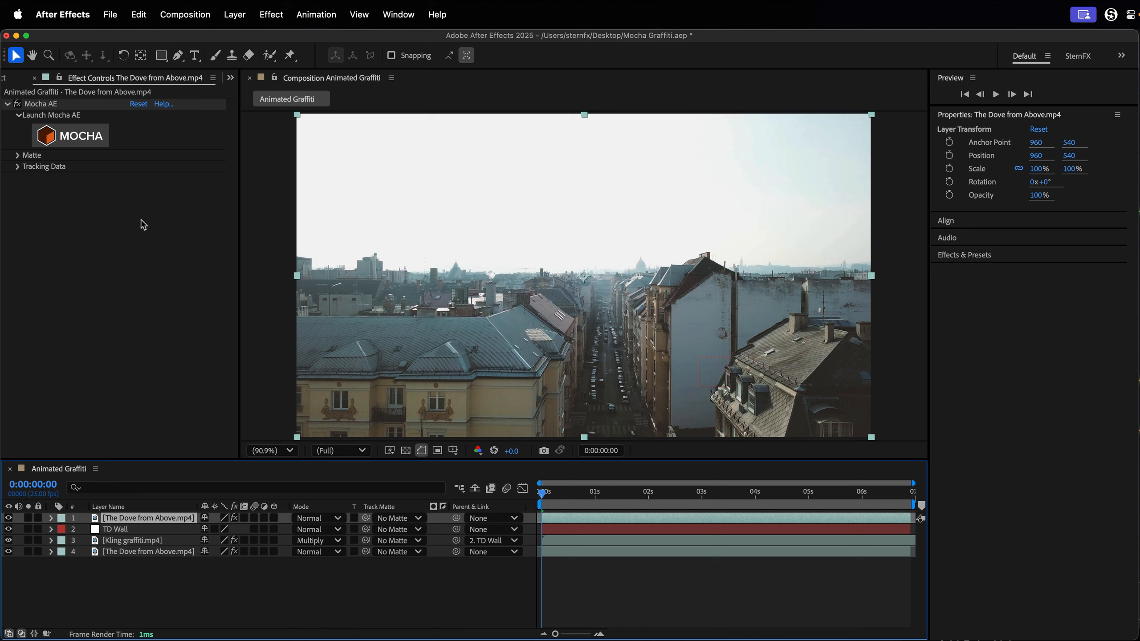
# Create AE masks from the Mocha AE matte on the top copy of The Dove from Above.mp4 and expand its Masks group.
pyautogui.click(18, 156)
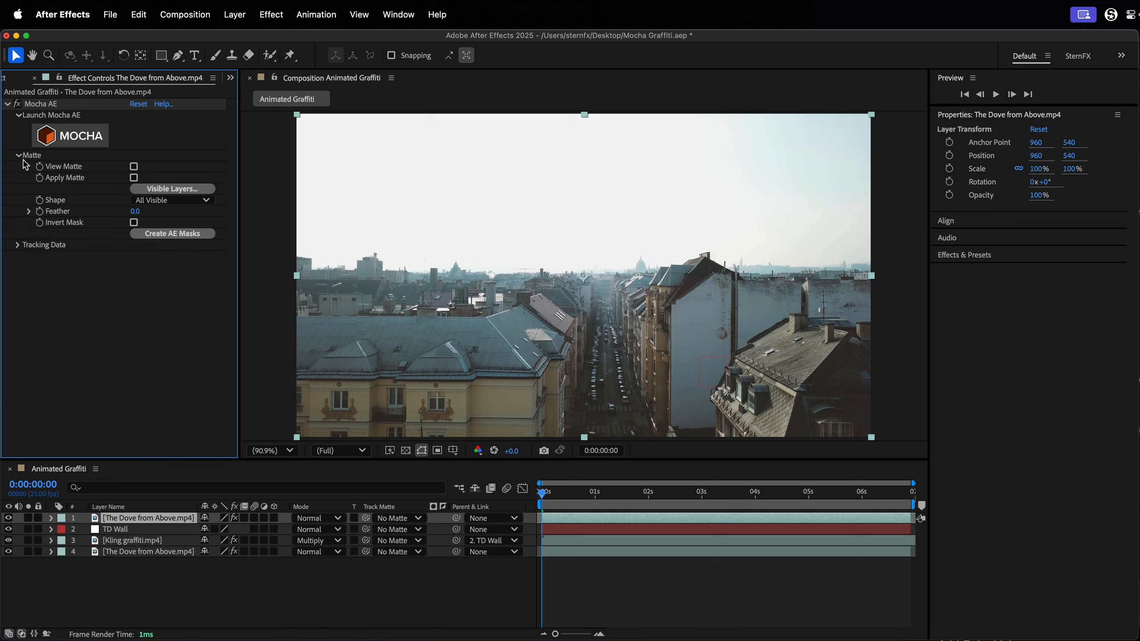
pyautogui.click(52, 518)
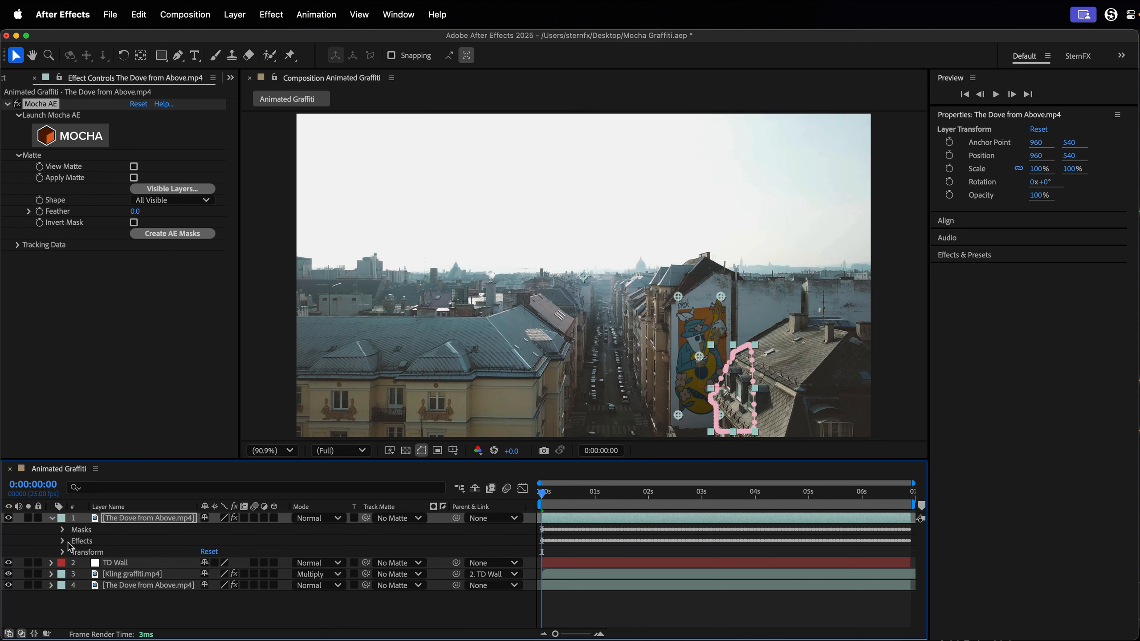
pyautogui.click(63, 530)
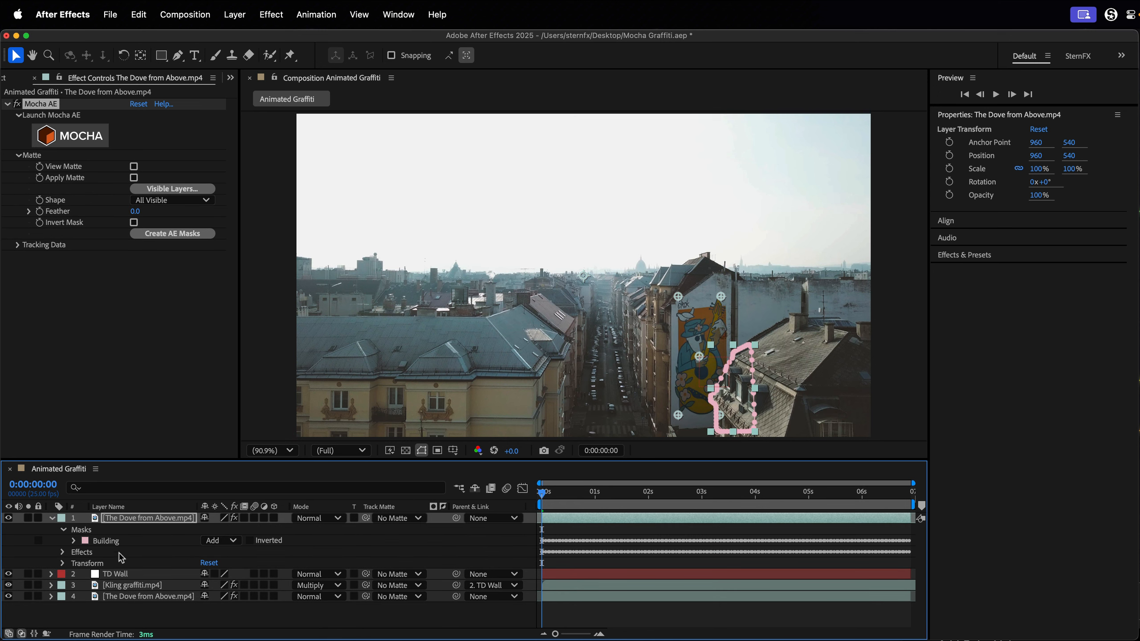
# Remove the effects from the masked top copy, play the composition back enlarged, and return to the first frame.
pyautogui.click(89, 556)
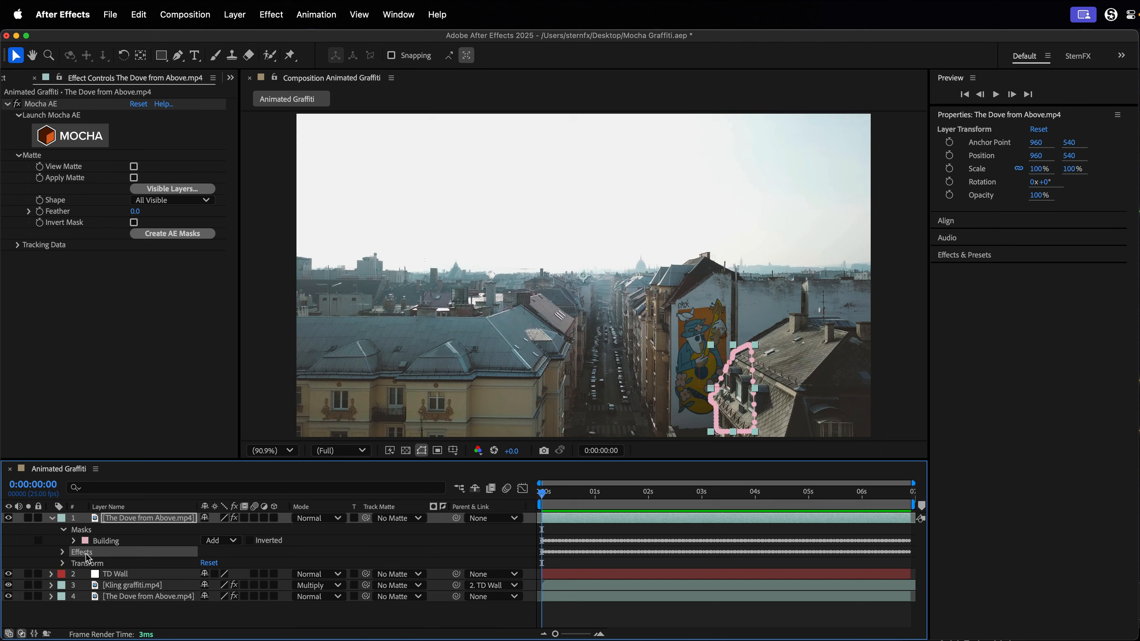
pyautogui.press('space')
pyautogui.press('`')
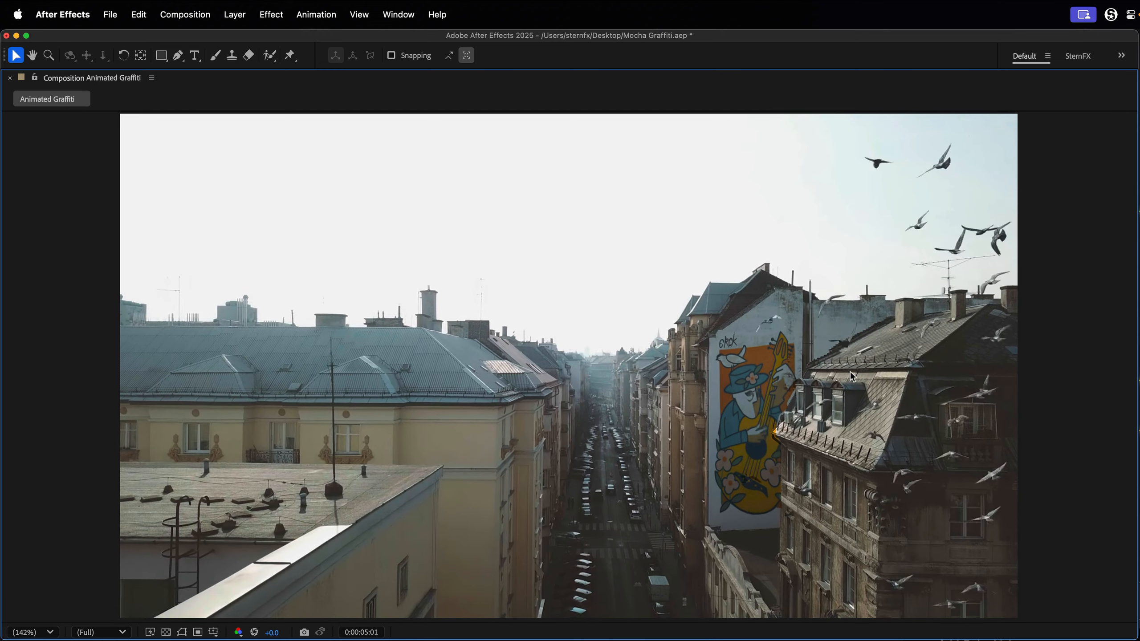
pyautogui.press('`')
pyautogui.moveTo(839, 494); pyautogui.dragTo(542, 494)
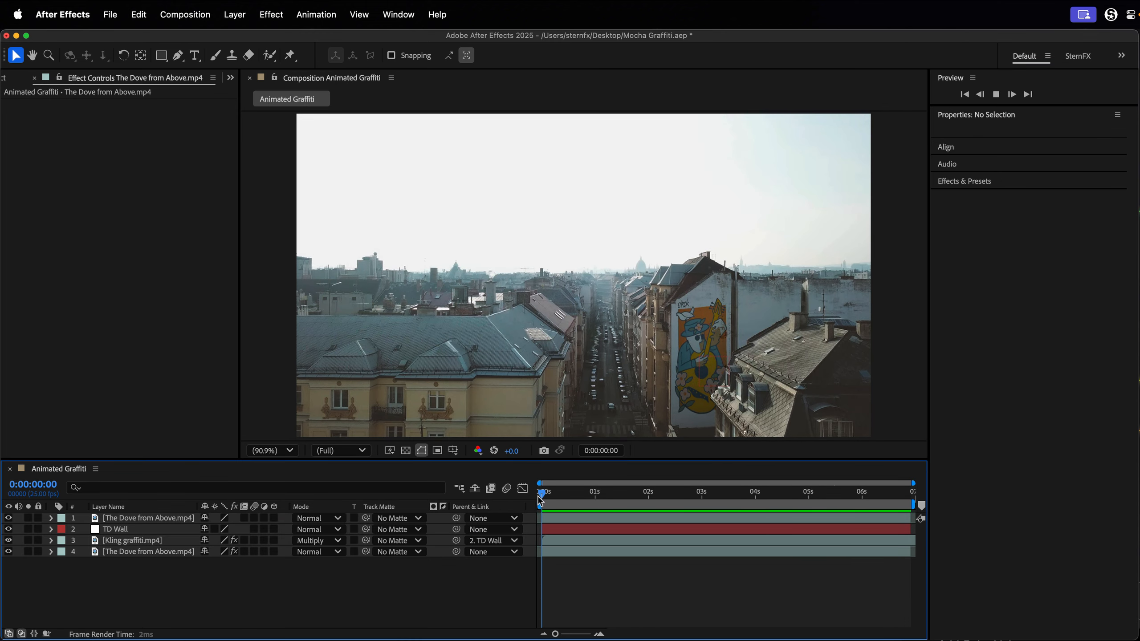
# Set the Building mask's feather to 2 pixels on the top The Dove from Above.mp4 layer and collapse the layer.
pyautogui.click(115, 520)
pyautogui.press('m')
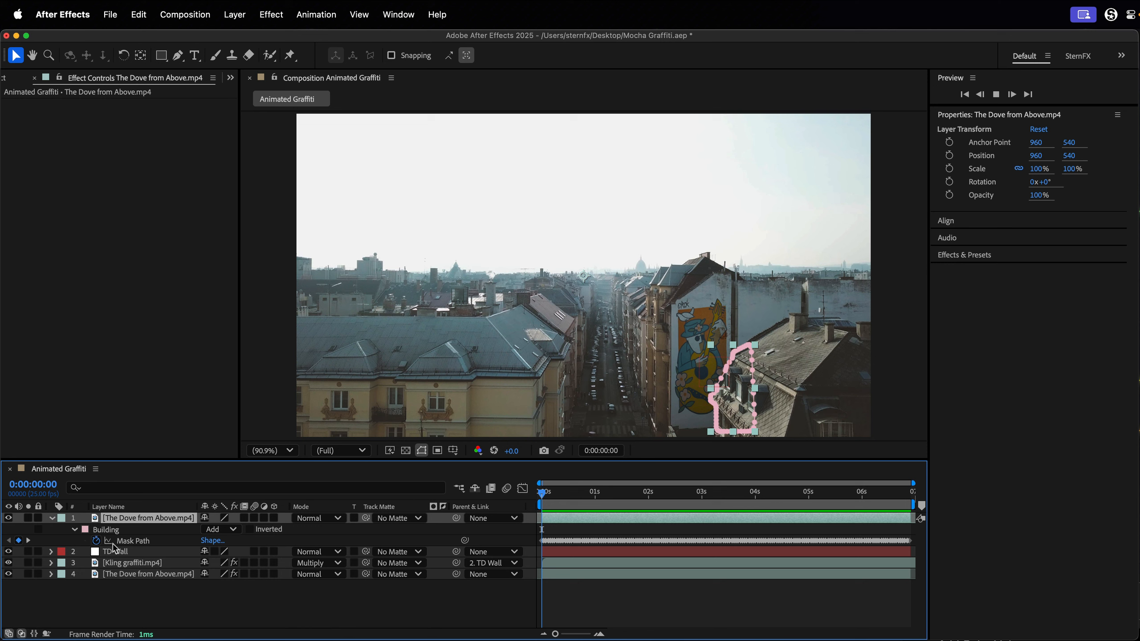
pyautogui.click(74, 529)
pyautogui.click(74, 530)
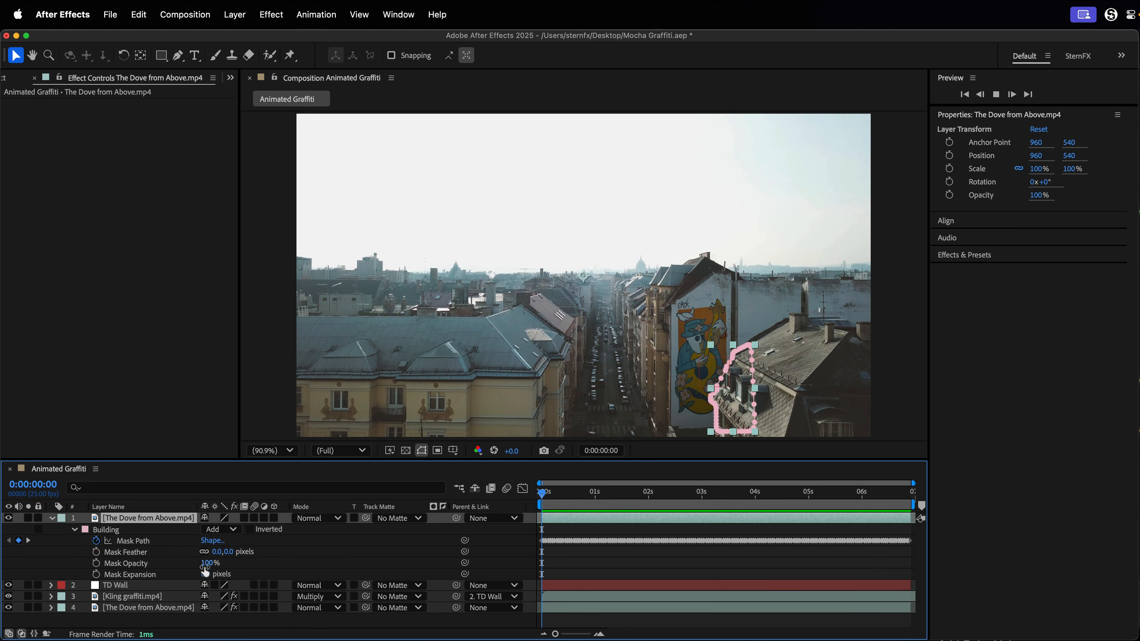
pyautogui.click(218, 552)
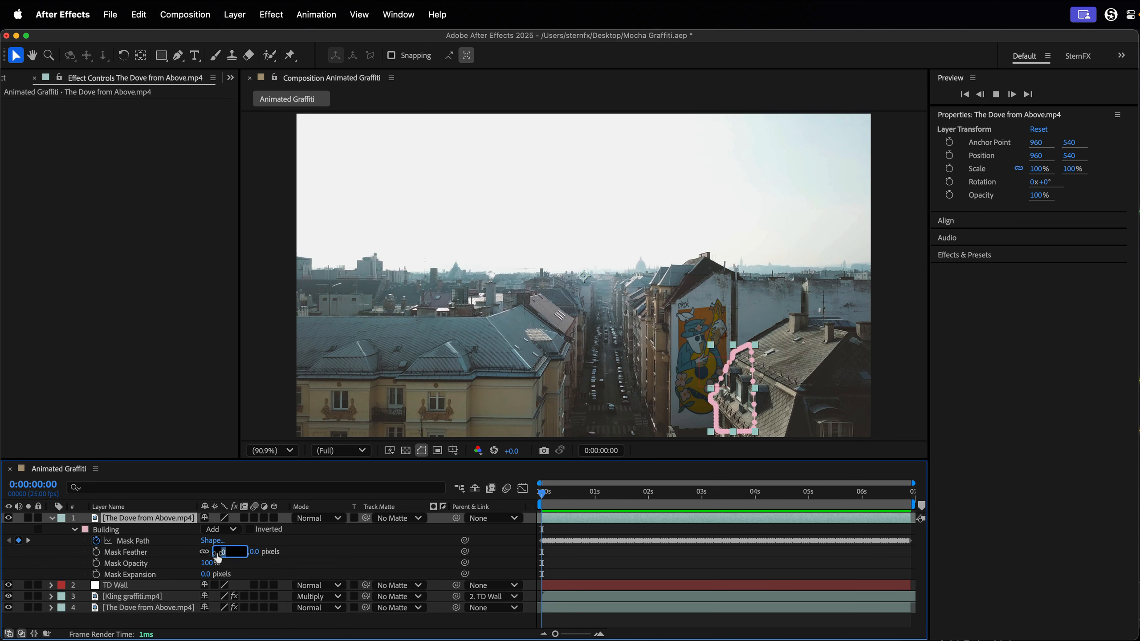
pyautogui.write('2')
pyautogui.press('Return')
pyautogui.click(291, 628)
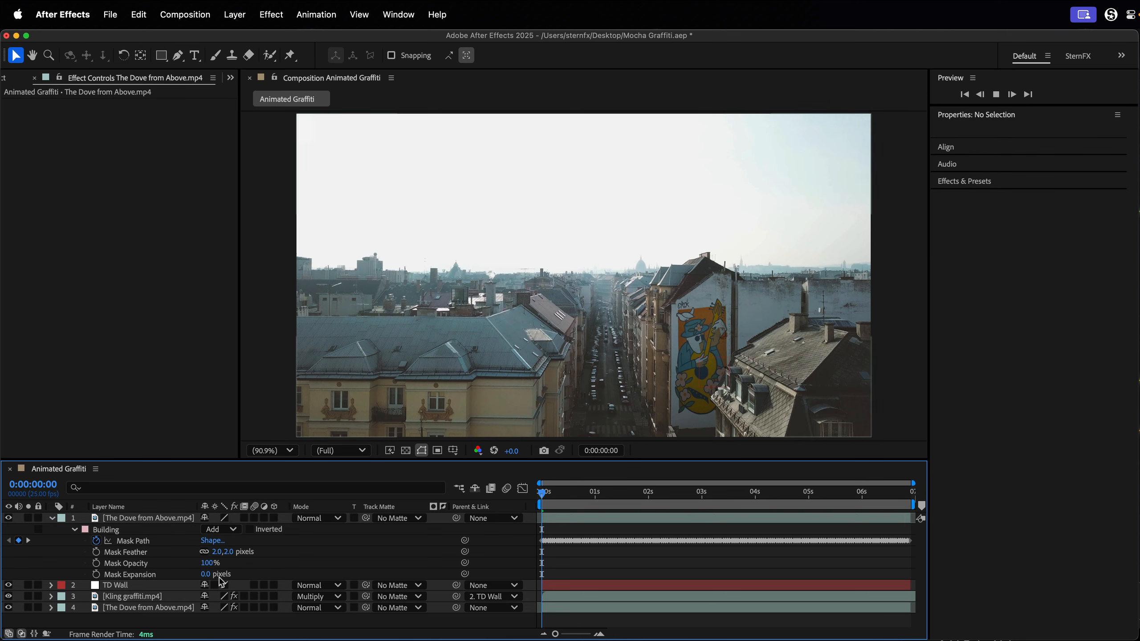
pyautogui.click(75, 530)
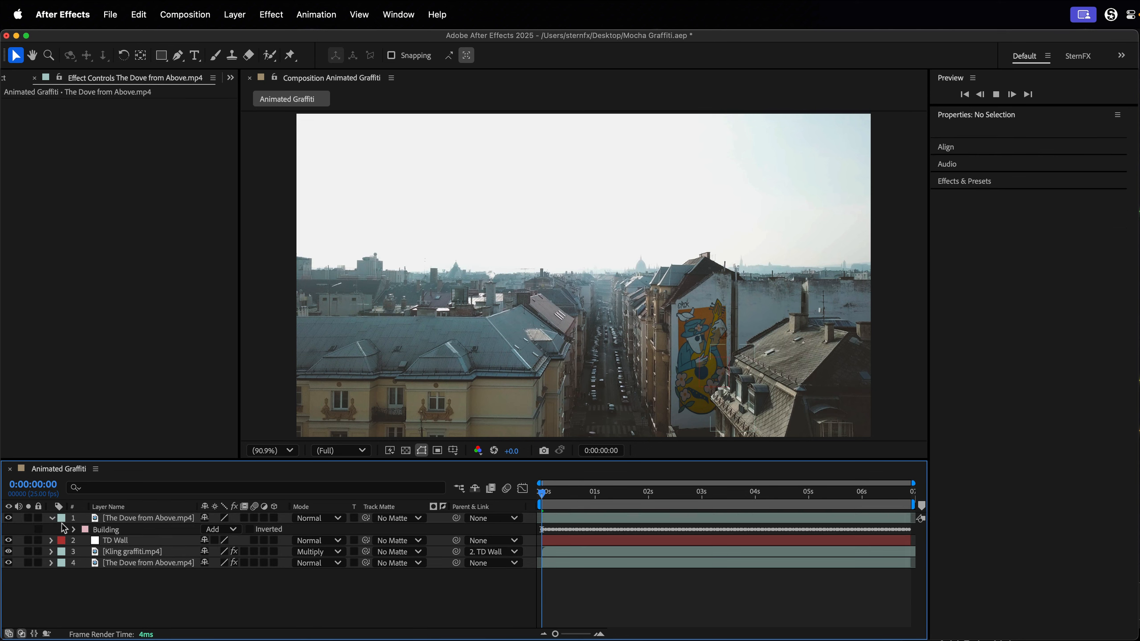
pyautogui.click(52, 520)
# Scrub the composition to 0:00:04:14 and examine up close how the birds pass in front of the mural.
pyautogui.moveTo(579, 499); pyautogui.dragTo(907, 502)
pyautogui.moveTo(637, 501); pyautogui.dragTo(786, 508)
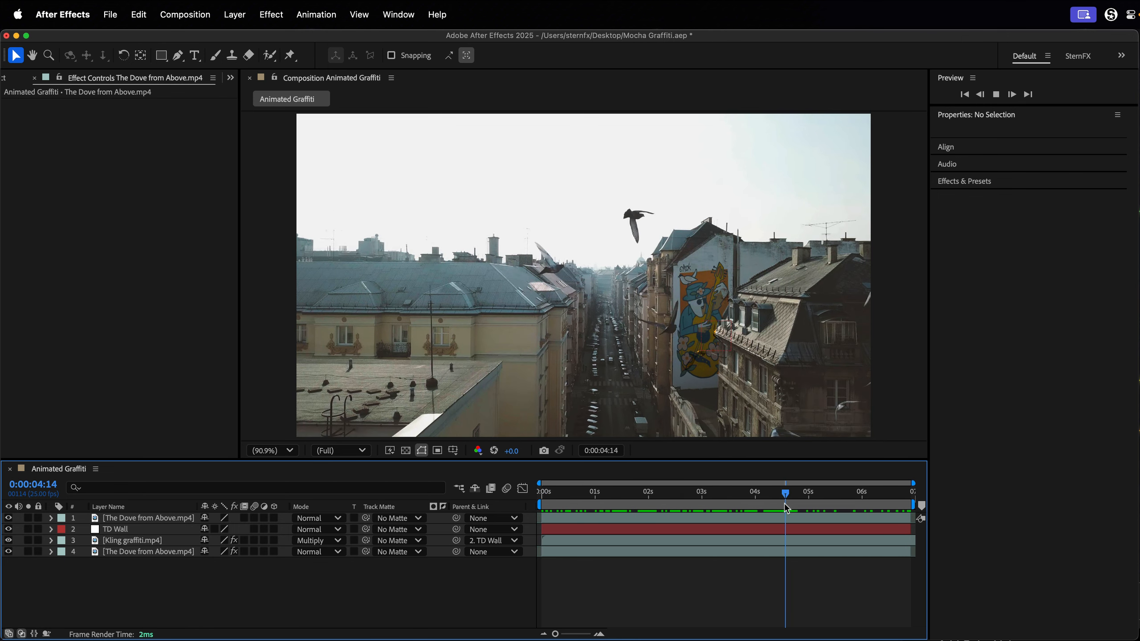
pyautogui.scroll(5, 792, 381)
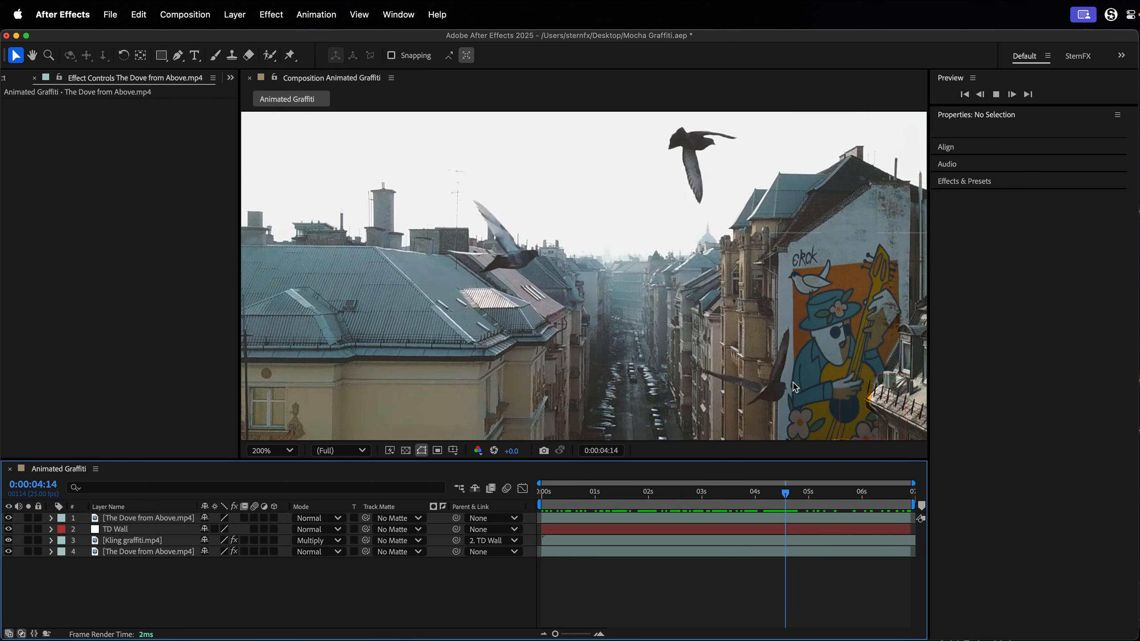
pyautogui.press('h')
pyautogui.moveTo(793, 381); pyautogui.dragTo(533, 242)
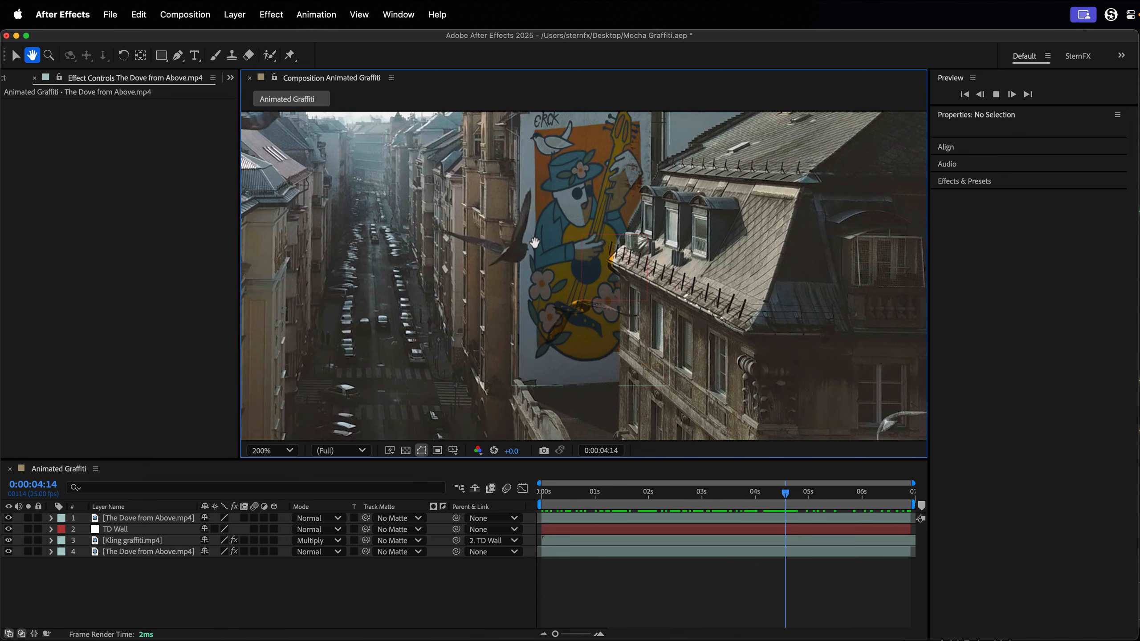
pyautogui.press('v')
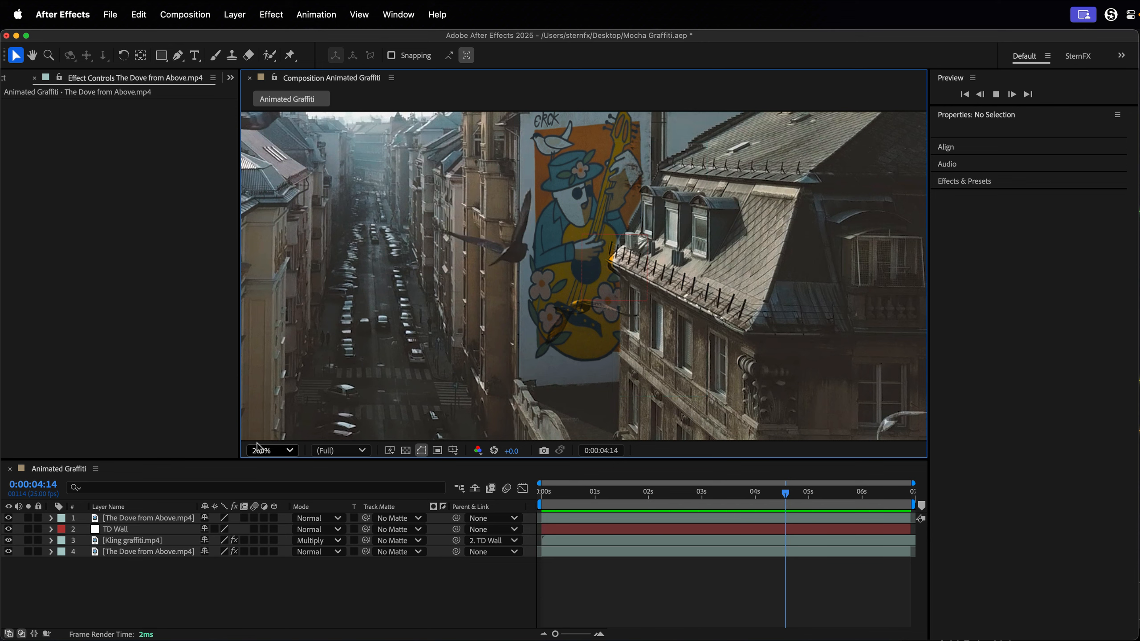
# Duplicate the bottom The Dove from Above.mp4 layer, move the copy above all other layers and rename it Birds.
pyautogui.click(120, 553)
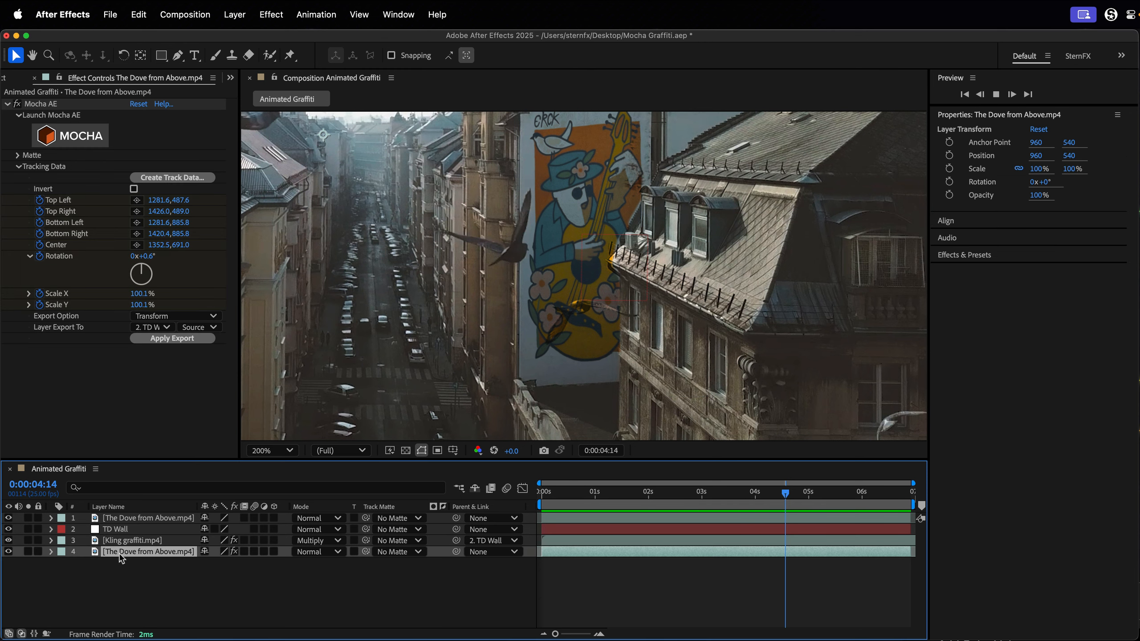
pyautogui.press('cmd+d')
pyautogui.moveTo(126, 552); pyautogui.dragTo(131, 521)
pyautogui.press('Return')
pyautogui.write('Bi')
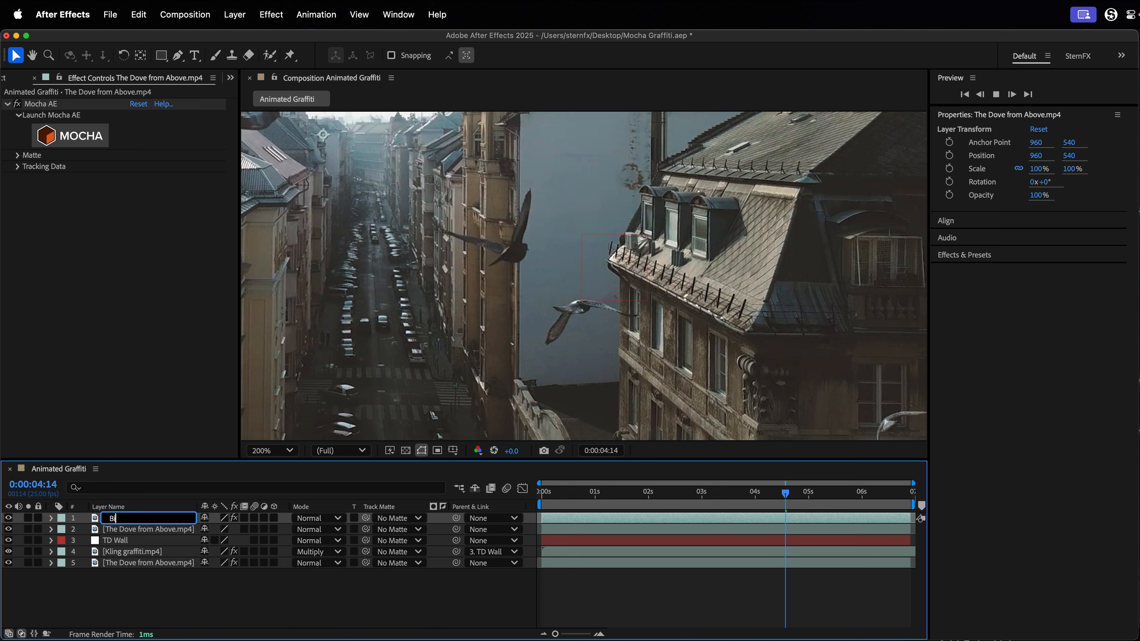
pyautogui.write('rds')
pyautogui.press('Return')
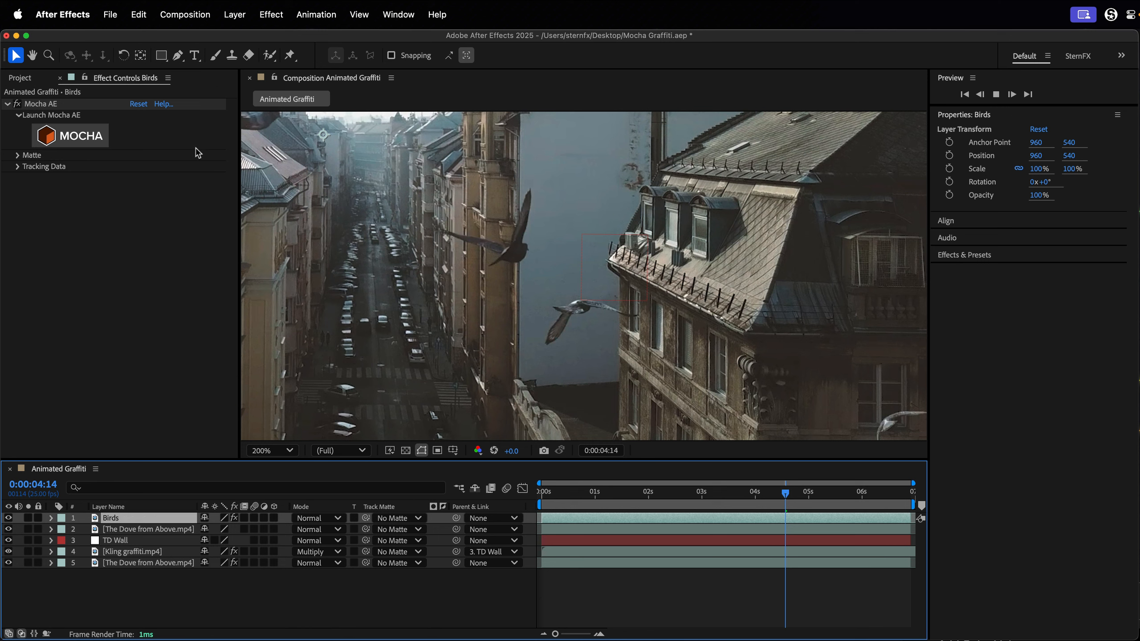
# Replace the Mocha AE effect on the Birds layer with Extract and set its White Point to 83.
pyautogui.click(53, 104)
pyautogui.press('Delete')
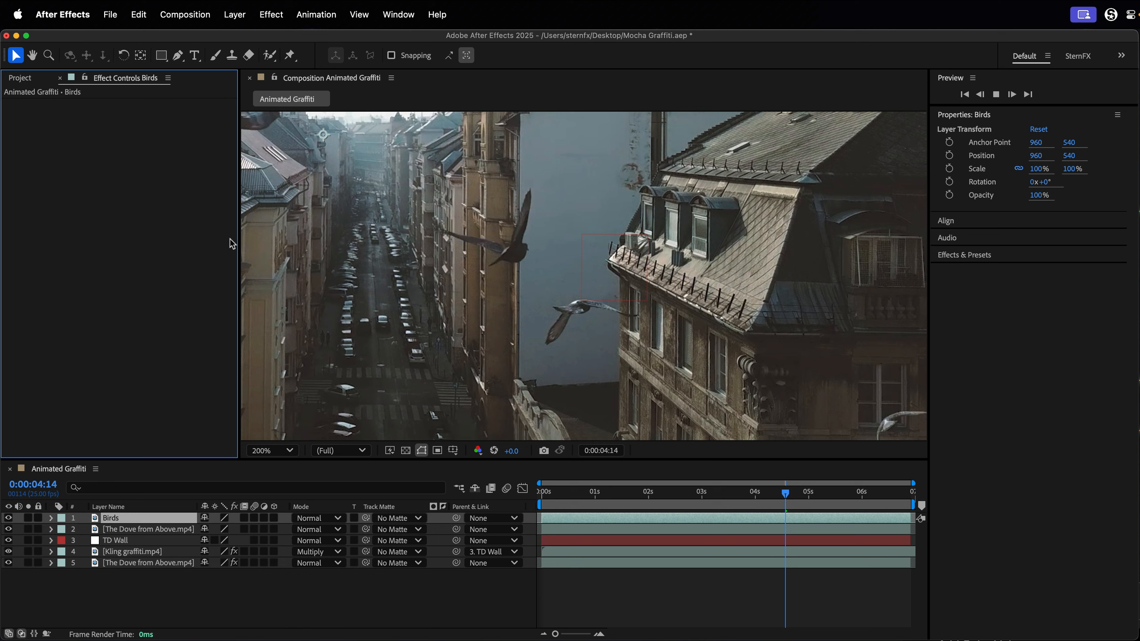
pyautogui.hotkey('ctrl', 'space')
pyautogui.write('extr')
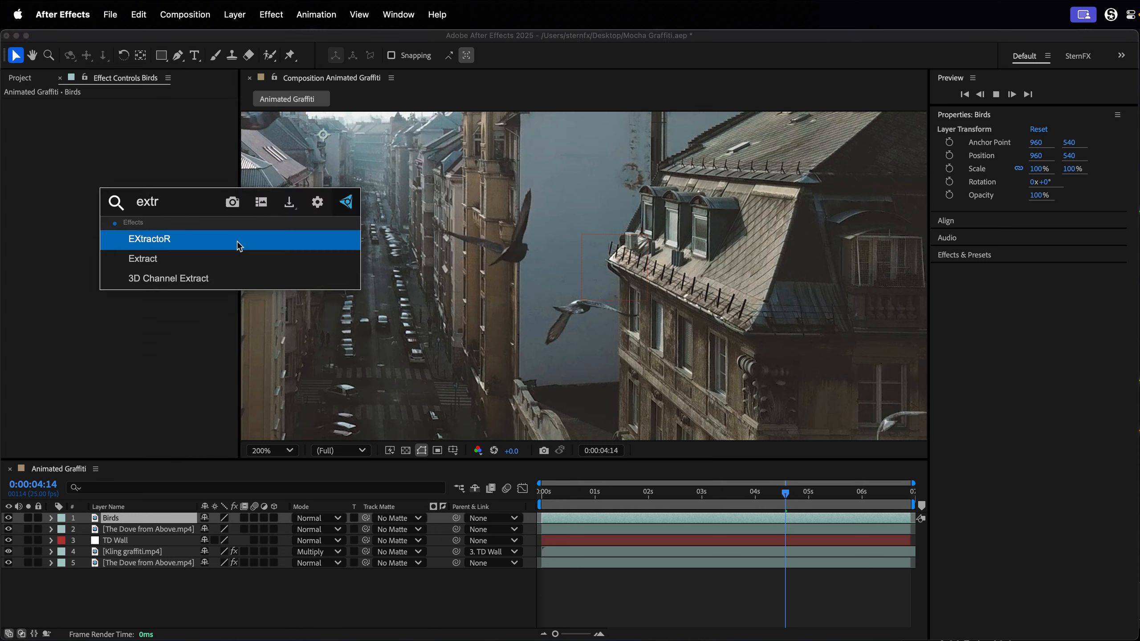
pyautogui.press('Return')
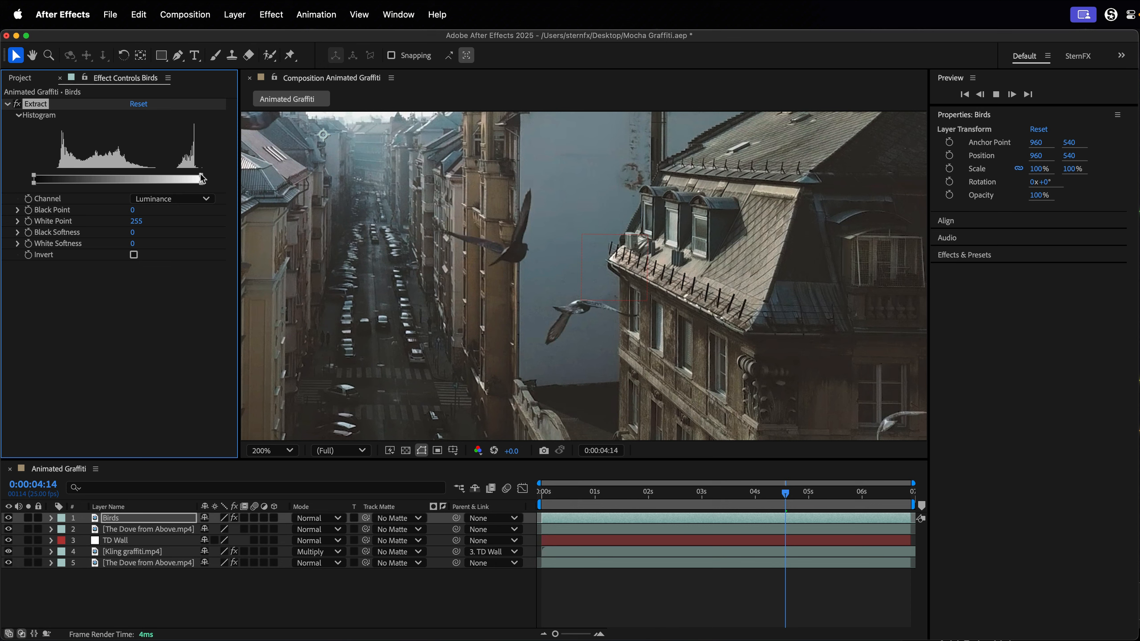
pyautogui.moveTo(202, 178); pyautogui.dragTo(90, 182)
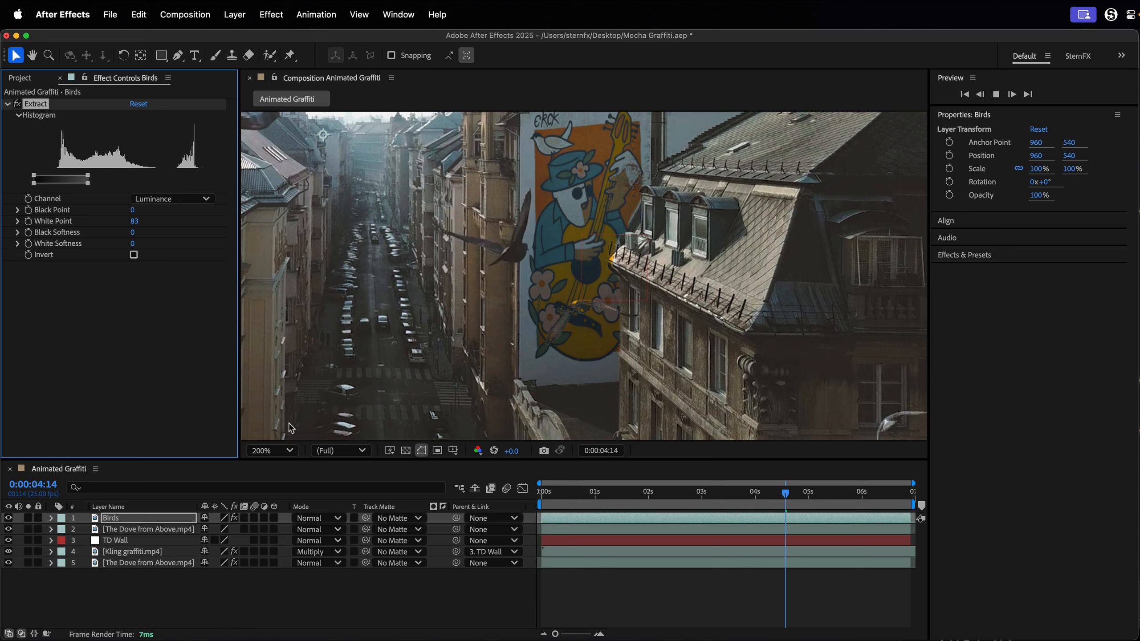
# Refine the Birds layer's Extract effect to a White Point of 78 and a White Softness of 21.
pyautogui.click(9, 519)
pyautogui.click(8, 519)
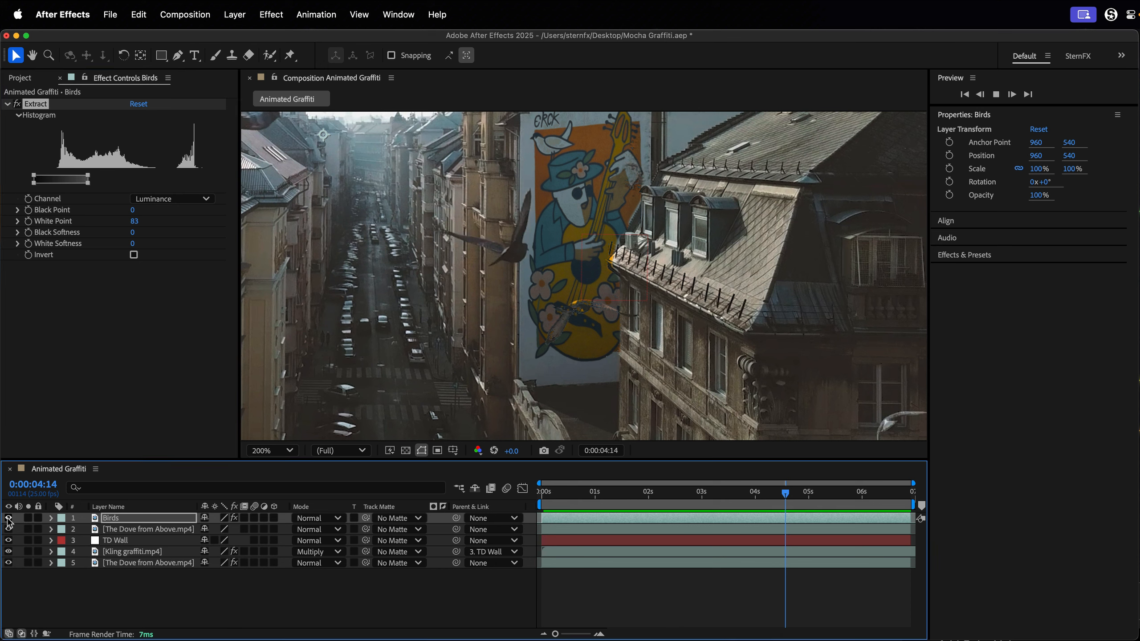
pyautogui.moveTo(89, 184); pyautogui.dragTo(94, 184)
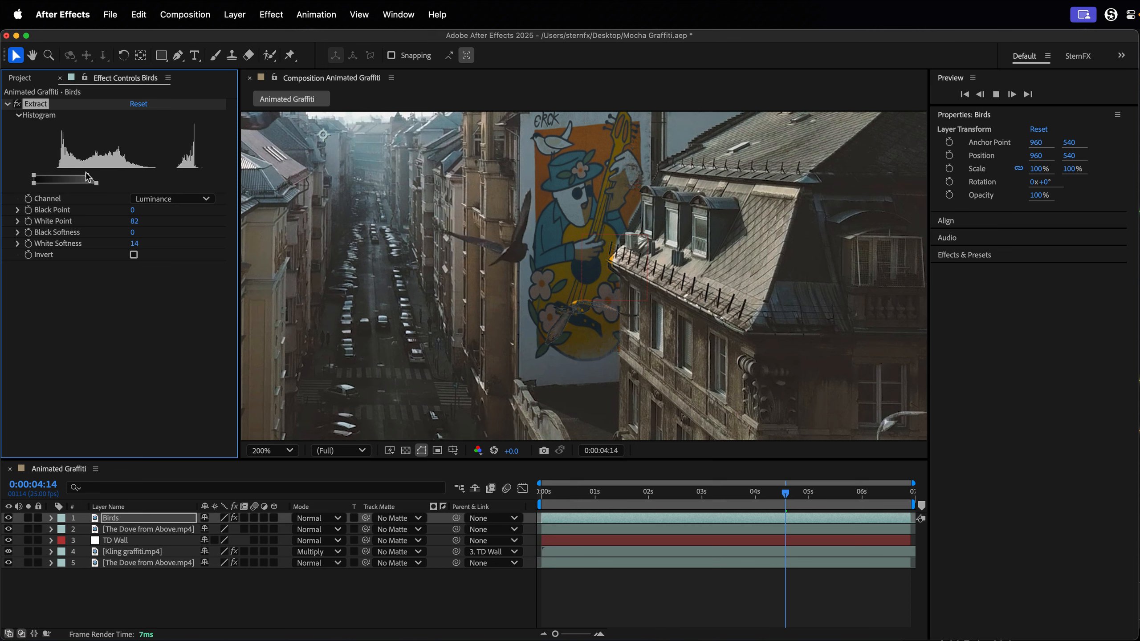
pyautogui.moveTo(89, 178); pyautogui.dragTo(94, 185)
# Preview the full frame from the start of the composition, return to 0:00:00:00 and deselect all layers.
pyautogui.hotkey('shift', '/')
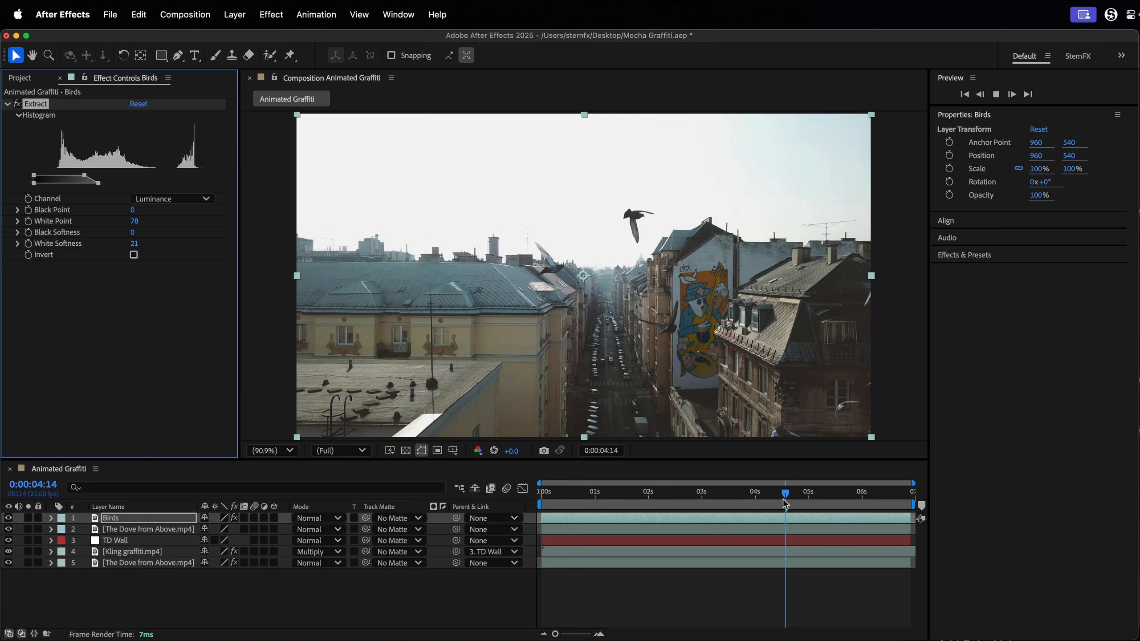
pyautogui.moveTo(785, 504); pyautogui.dragTo(541, 504)
pyautogui.press('space')
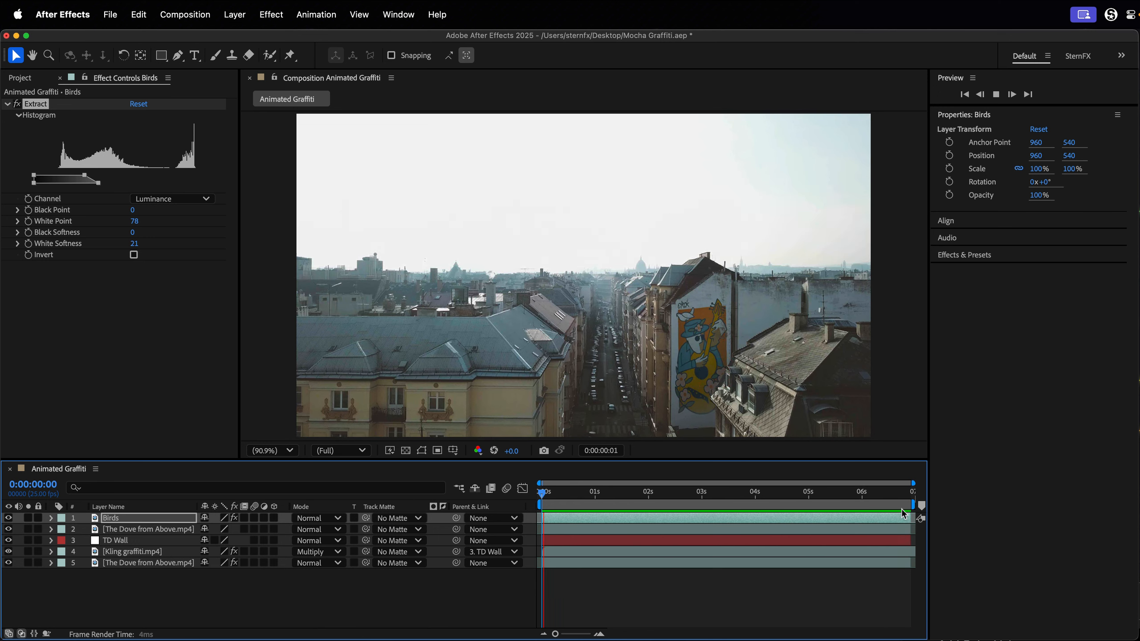
pyautogui.press('space')
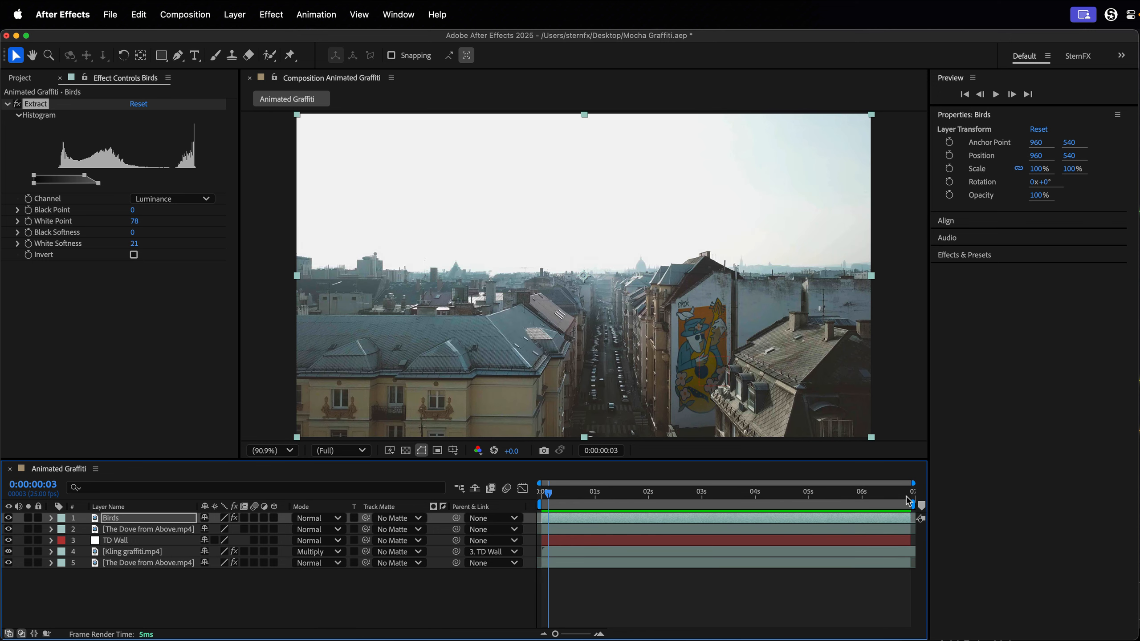
pyautogui.click(543, 492)
pyautogui.click(143, 609)
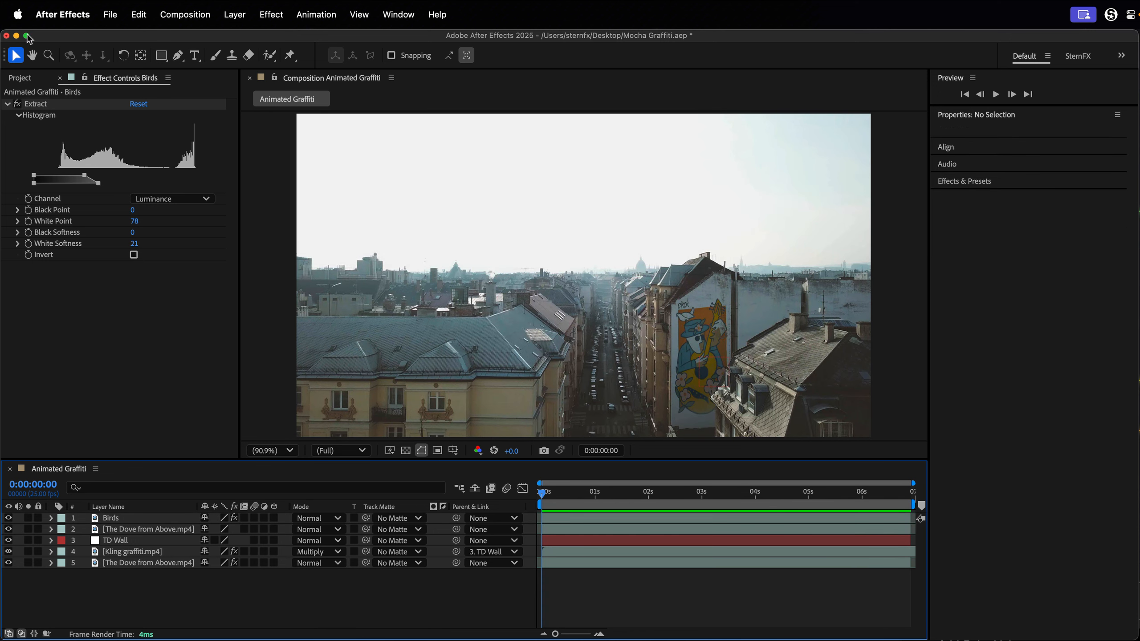
# Add Sky.jpg from the Source Files folder to the composition directly below the Birds layer and collapse the folder.
pyautogui.click(20, 78)
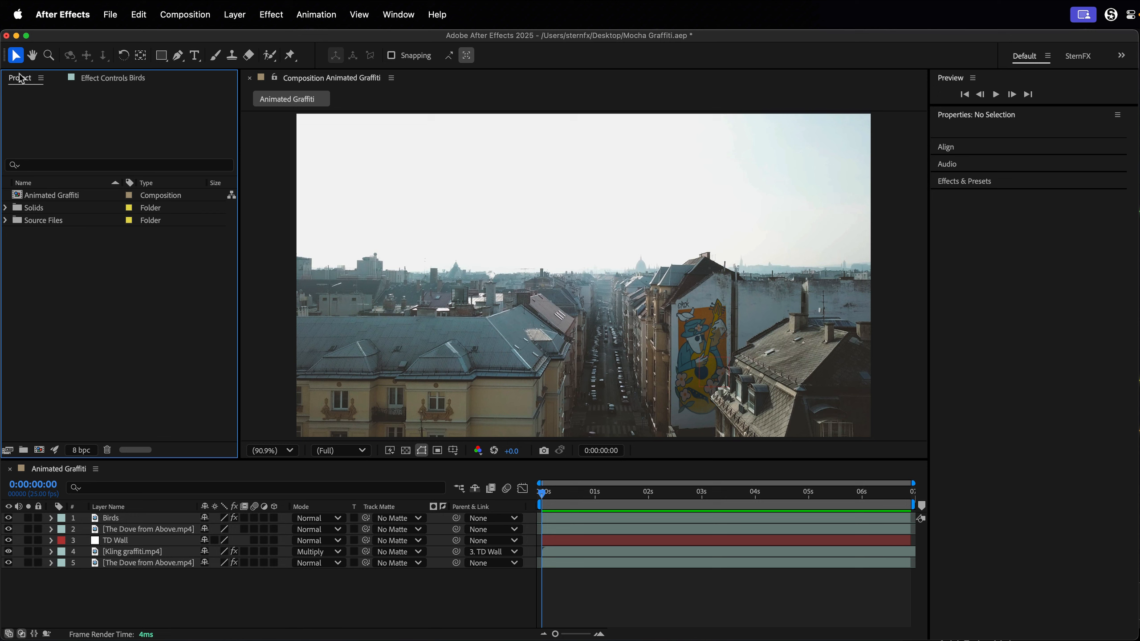
pyautogui.click(6, 220)
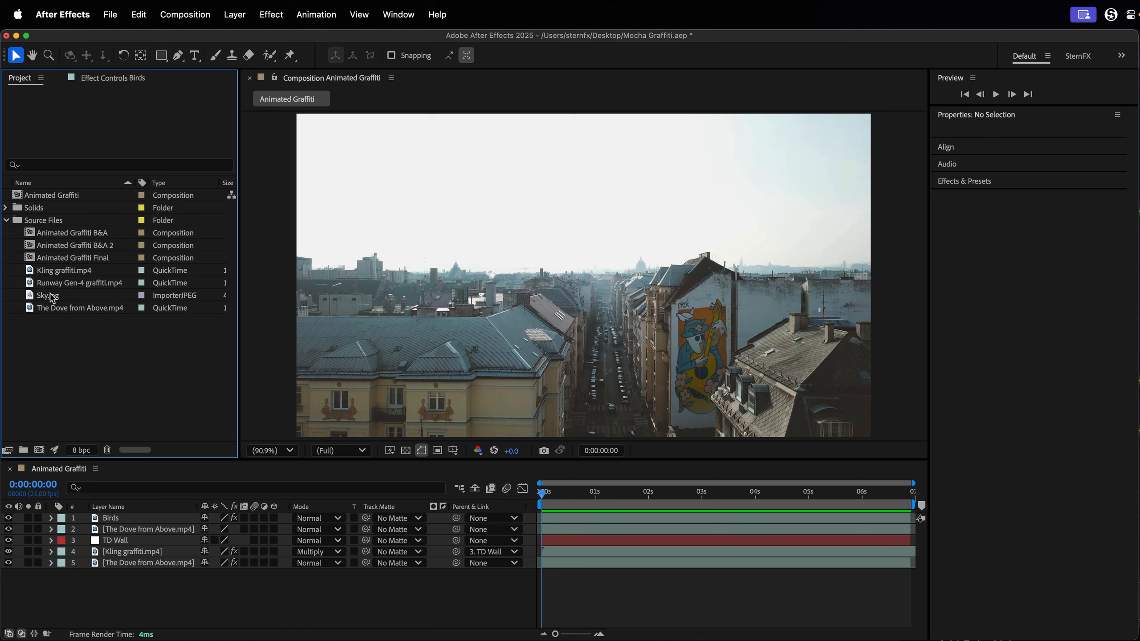
pyautogui.moveTo(53, 298); pyautogui.dragTo(105, 525)
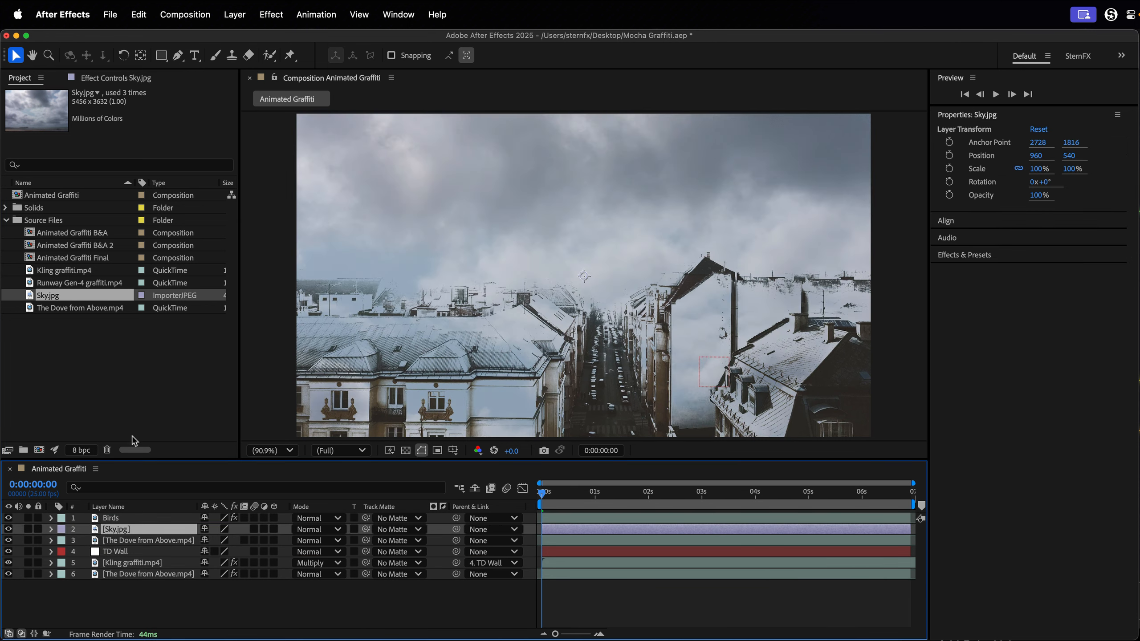
pyautogui.click(6, 221)
# Solo the Sky.jpg layer and apply the CC Power Pin effect to it.
pyautogui.click(28, 529)
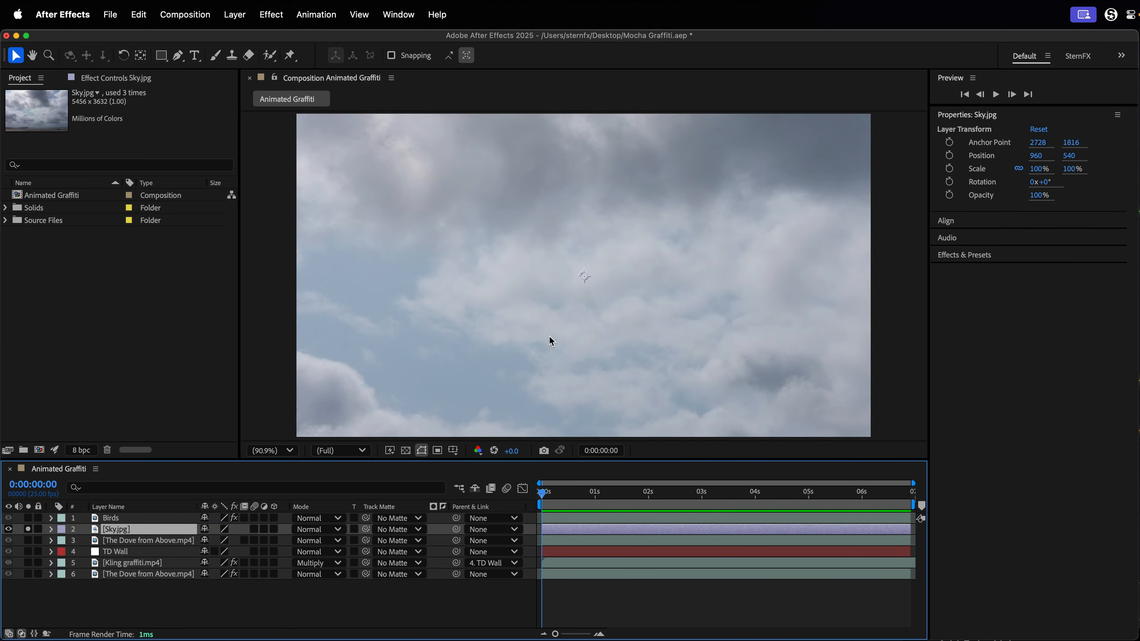
pyautogui.press(',')
pyautogui.press(',')
pyautogui.press(',')
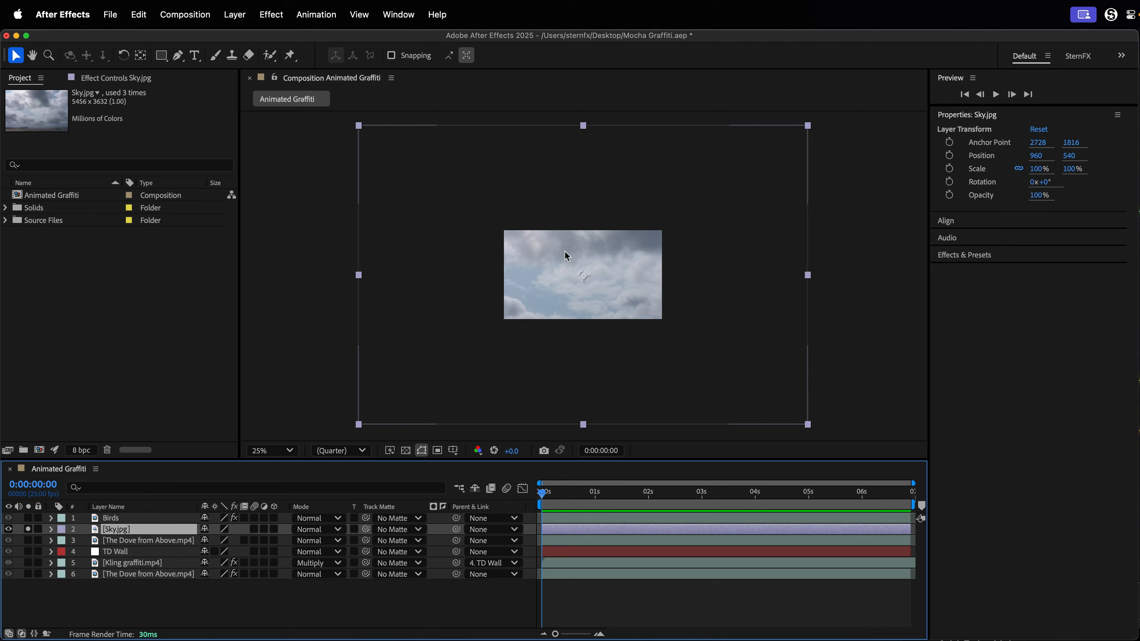
pyautogui.click(213, 490)
pyautogui.click(275, 14)
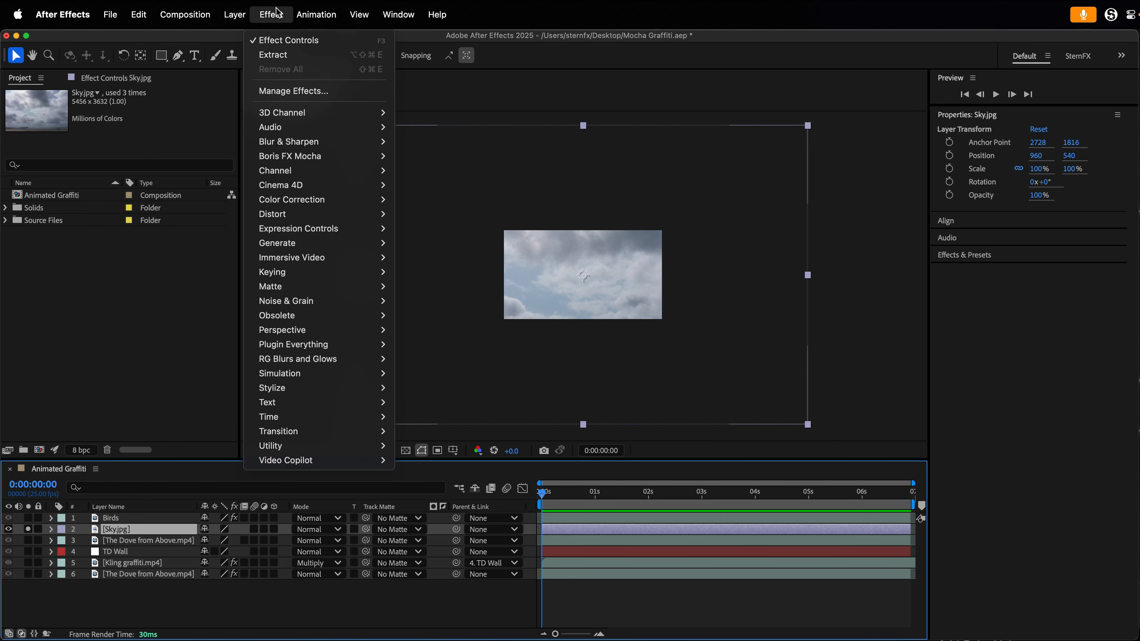
pyautogui.moveTo(298, 216)
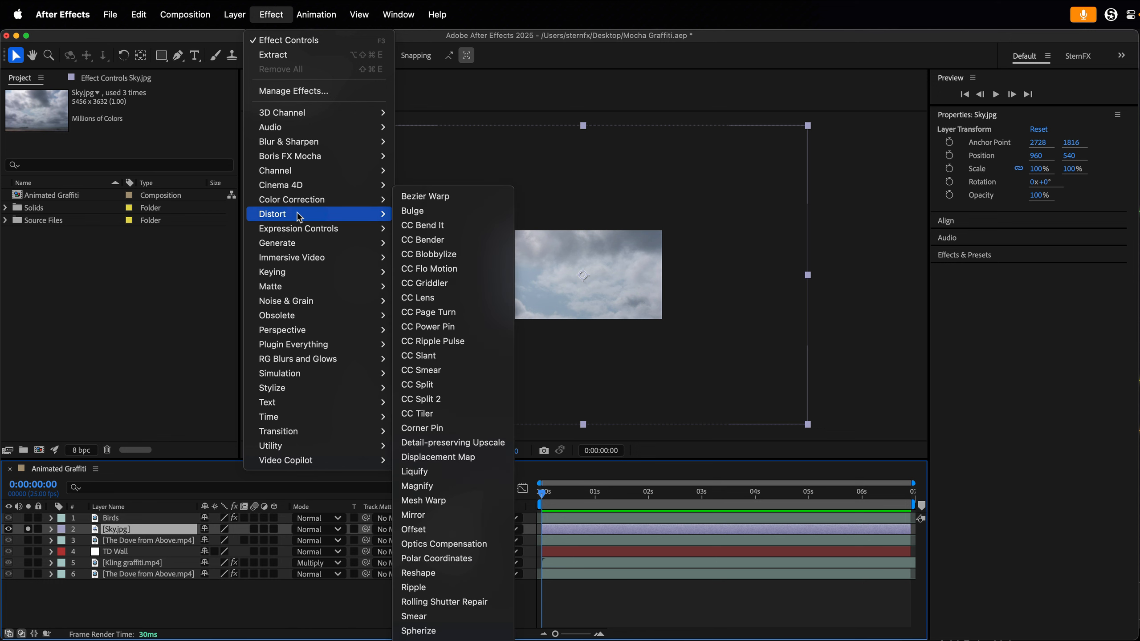
pyautogui.click(463, 330)
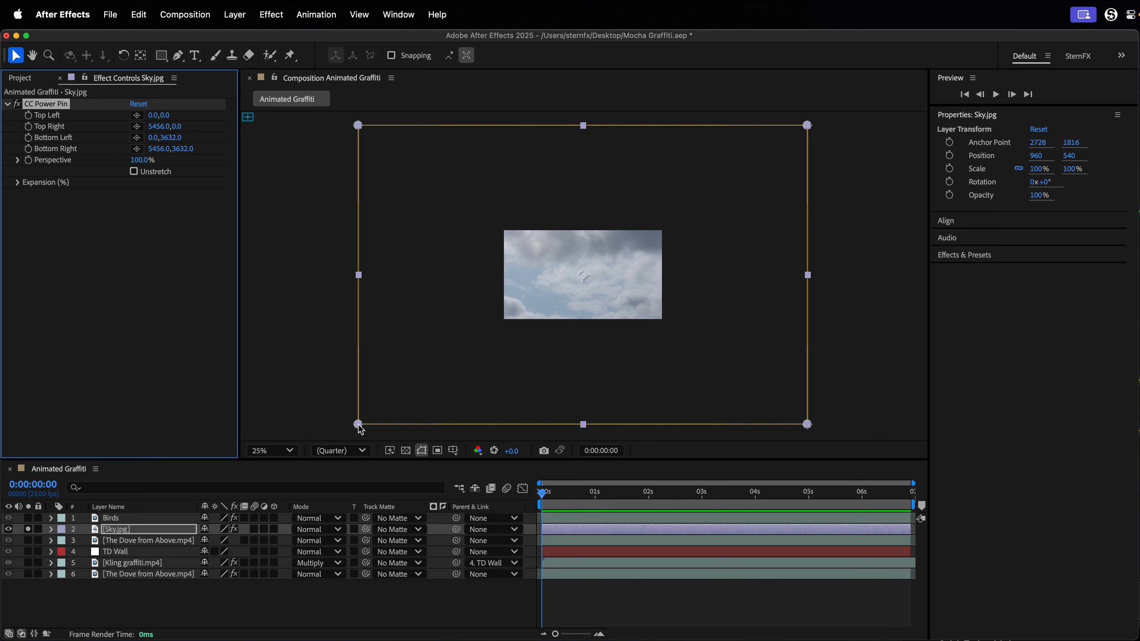
# Warp the sky's perspective with pins at about 1030,1244 top left, 4339,1261 top right, 1760,1968 bottom left and 3696,1952 bottom right.
pyautogui.moveTo(359, 425); pyautogui.dragTo(503, 287)
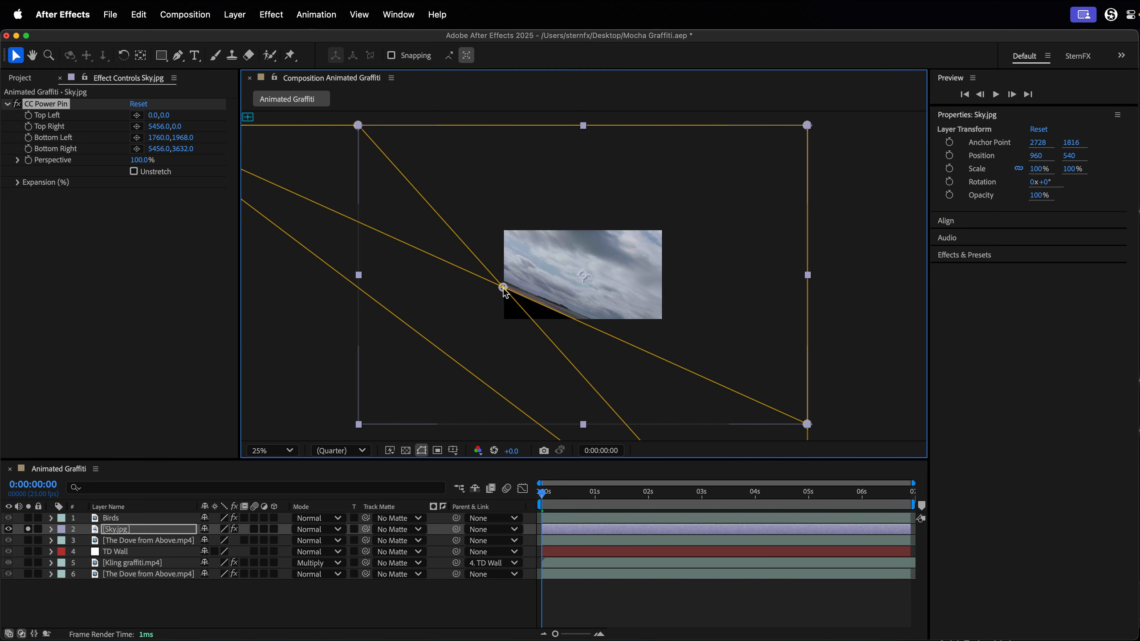
pyautogui.moveTo(807, 425); pyautogui.dragTo(664, 290)
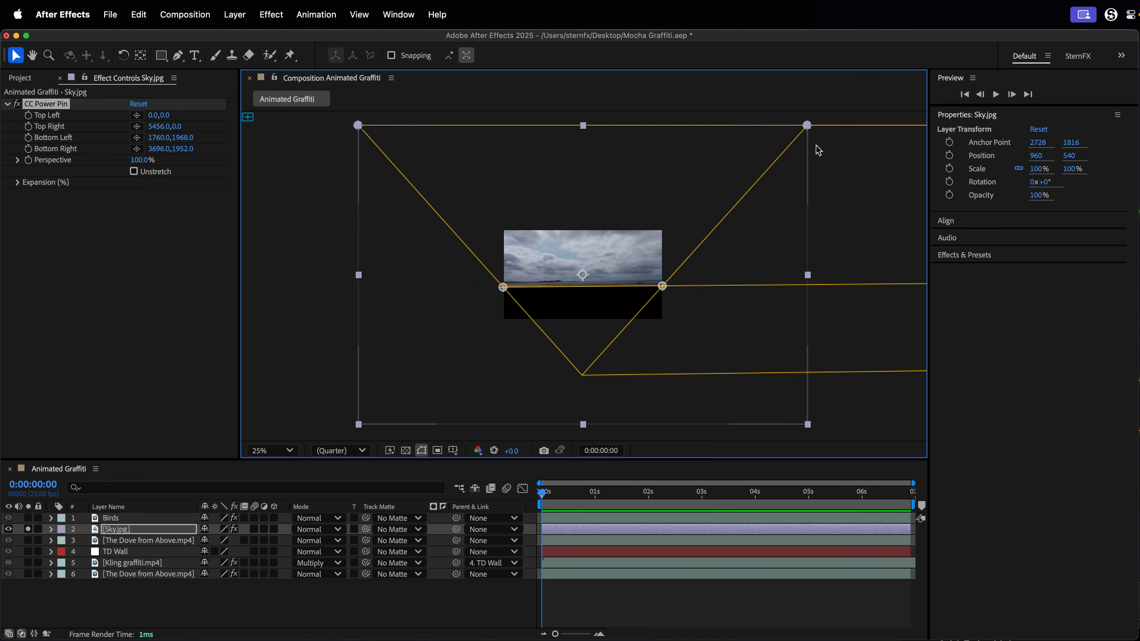
pyautogui.moveTo(807, 127); pyautogui.dragTo(721, 229)
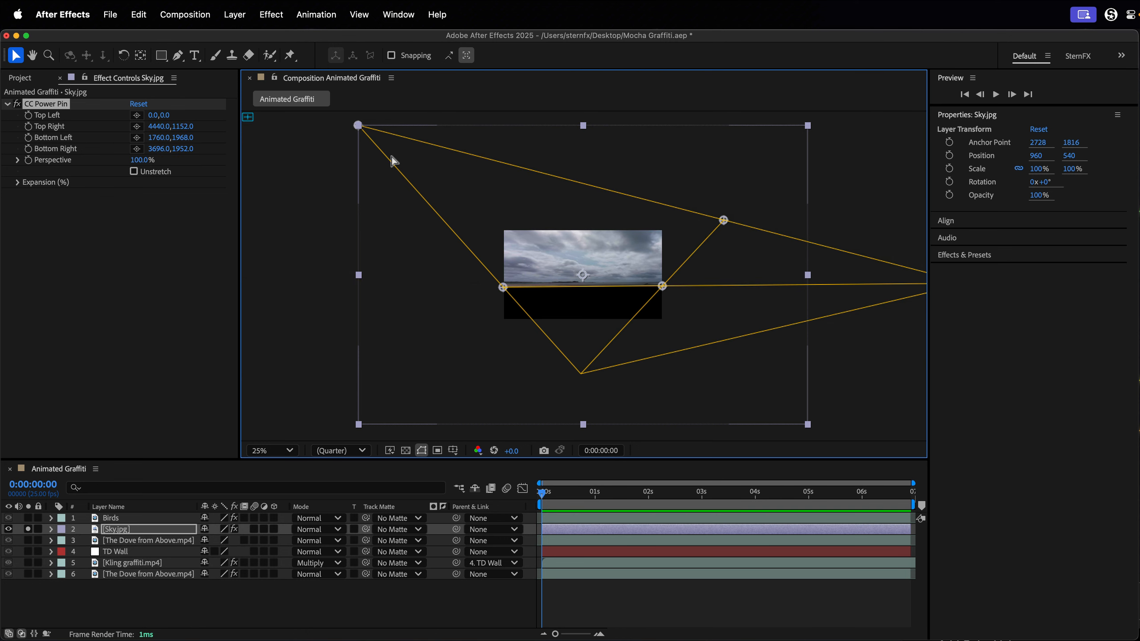
pyautogui.moveTo(362, 134); pyautogui.dragTo(439, 228)
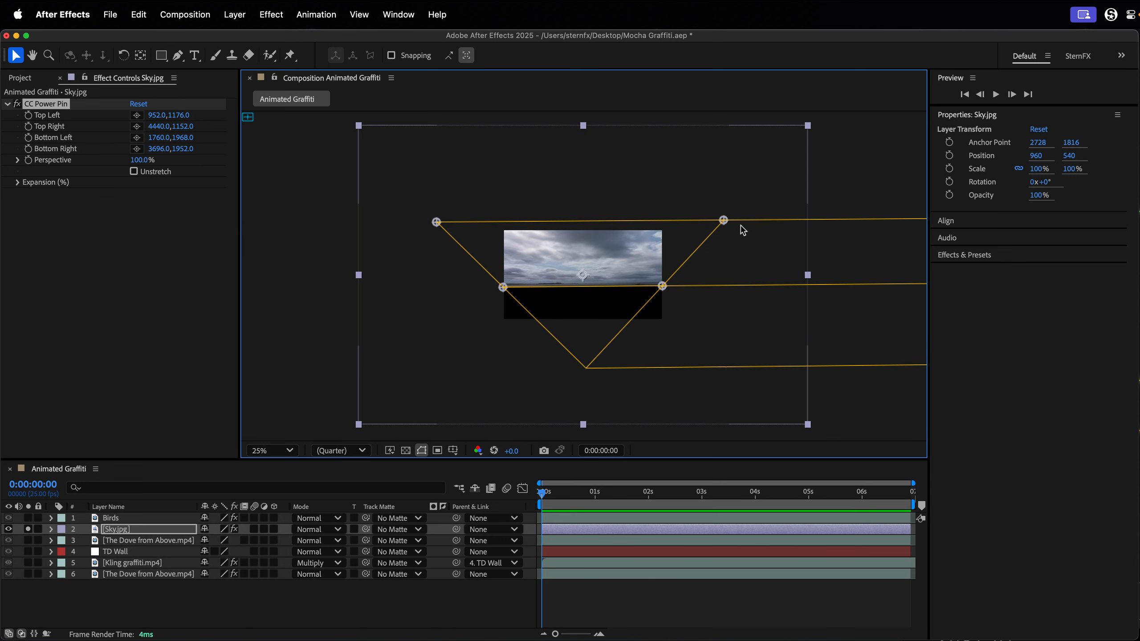
pyautogui.moveTo(729, 220); pyautogui.dragTo(728, 228)
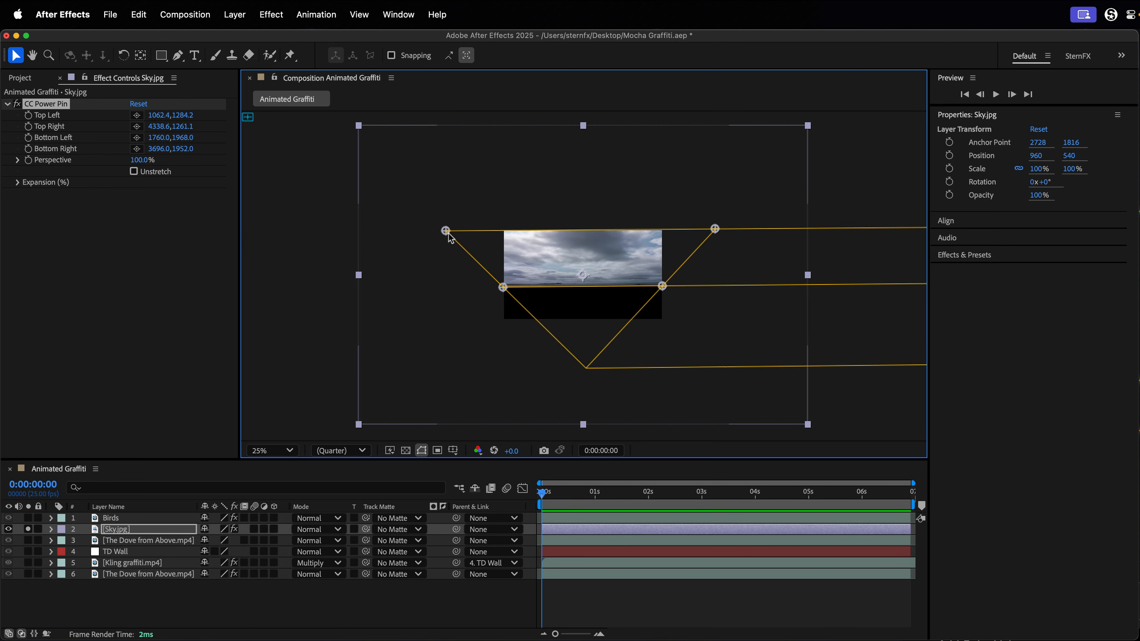
pyautogui.moveTo(449, 233); pyautogui.dragTo(442, 228)
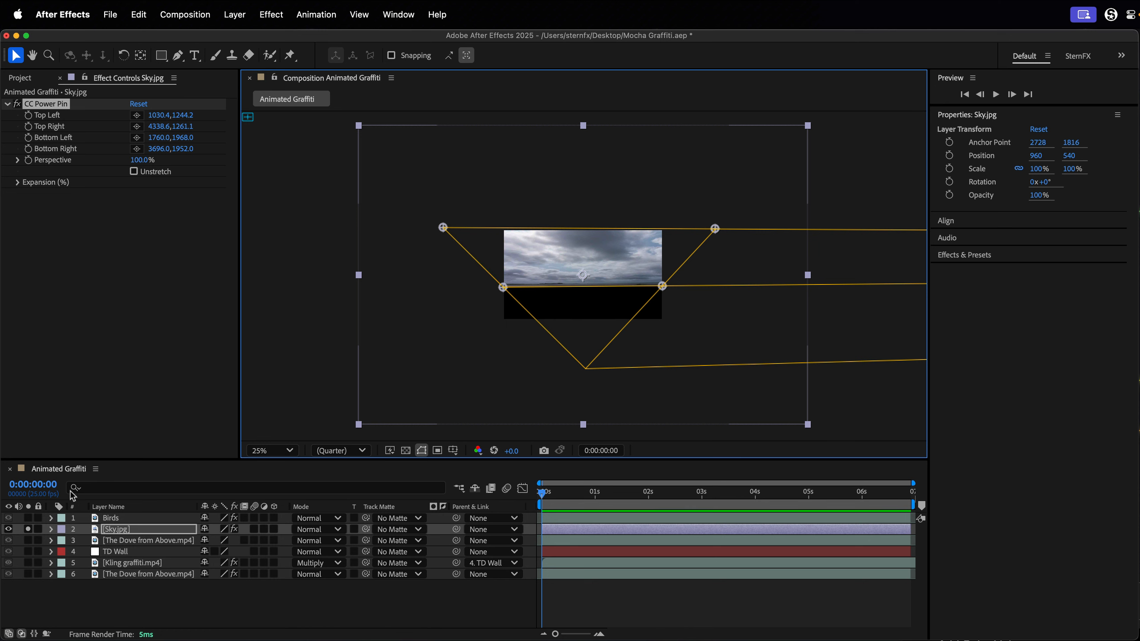
# Unsolo Sky.jpg and lower its bottom pins to about 1756,2003 on the left and 3700,1994 on the right.
pyautogui.click(30, 530)
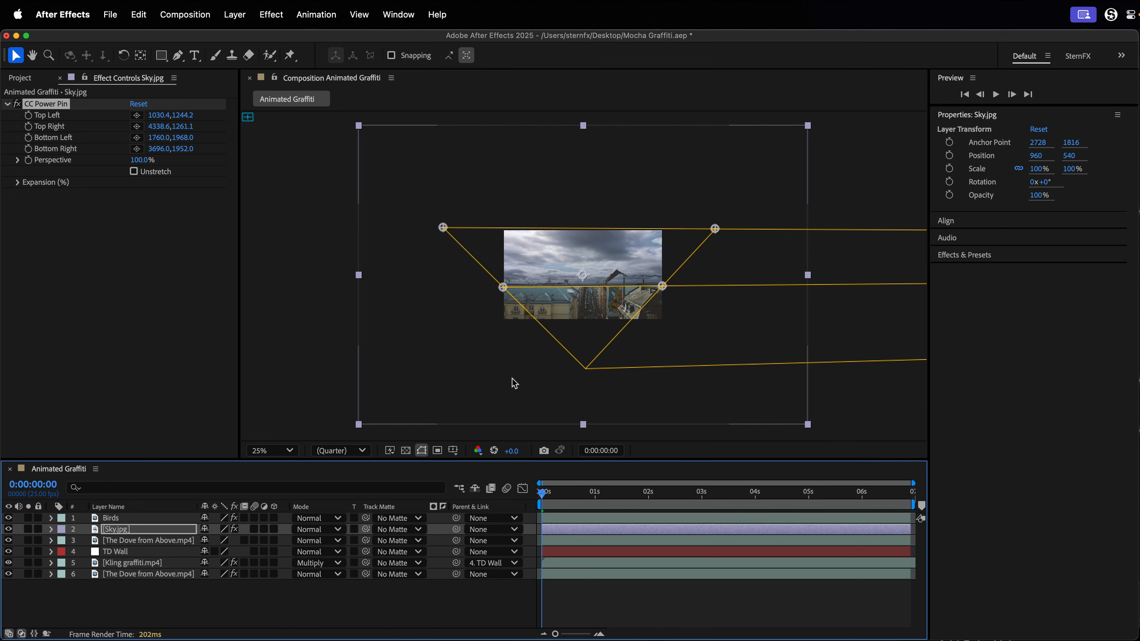
pyautogui.hotkey('shift', '/')
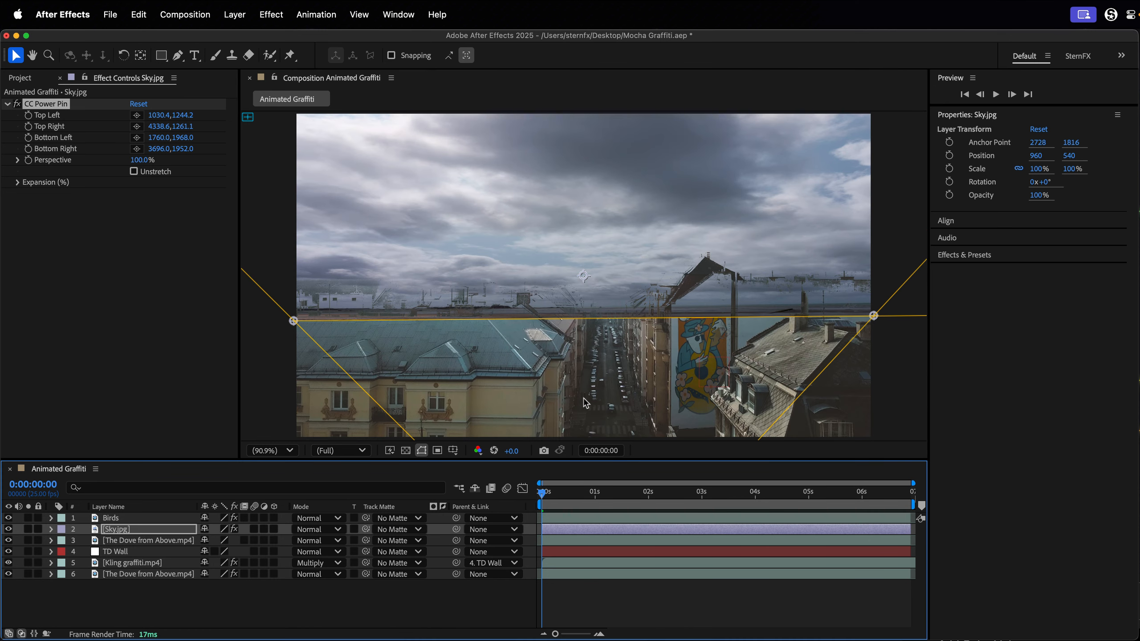
pyautogui.moveTo(296, 326); pyautogui.dragTo(295, 337)
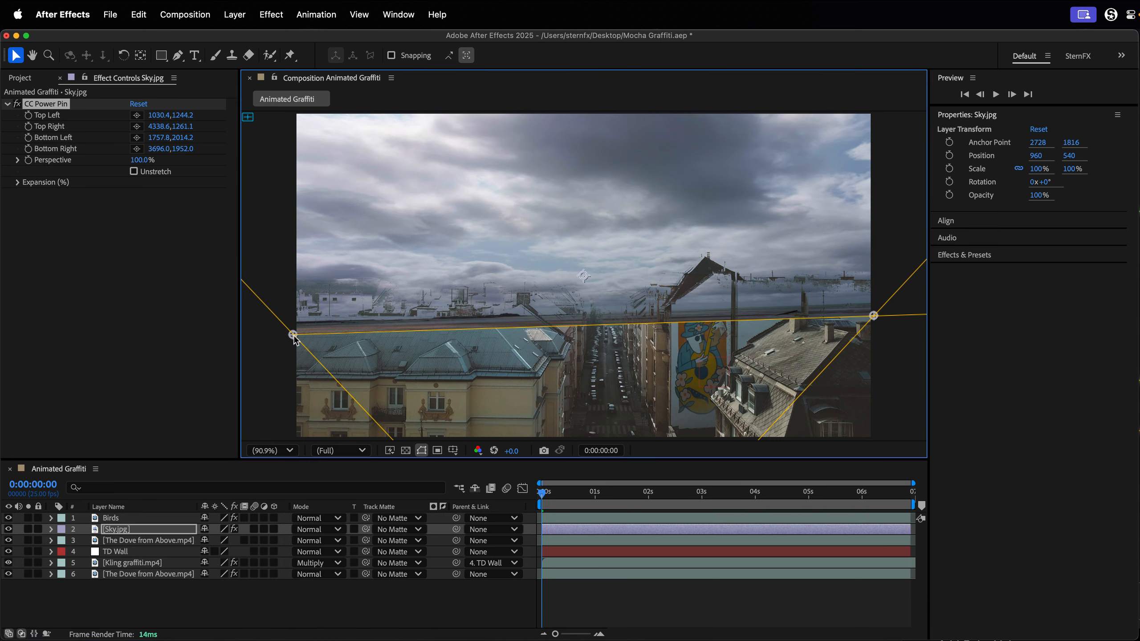
pyautogui.moveTo(875, 320); pyautogui.dragTo(877, 333)
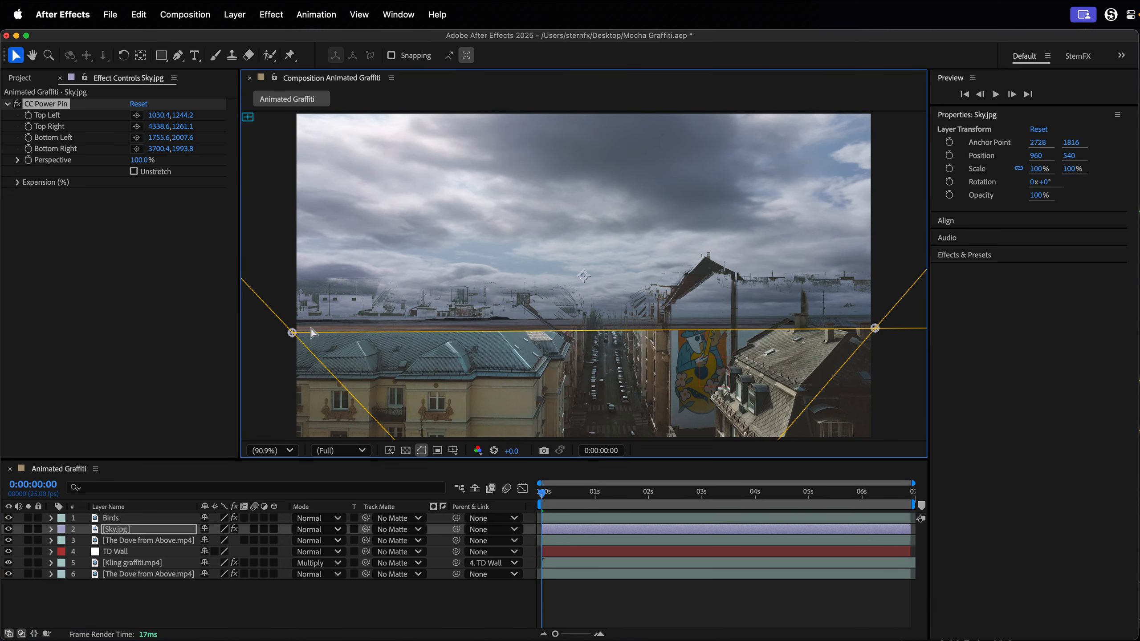
pyautogui.moveTo(292, 334); pyautogui.dragTo(292, 331)
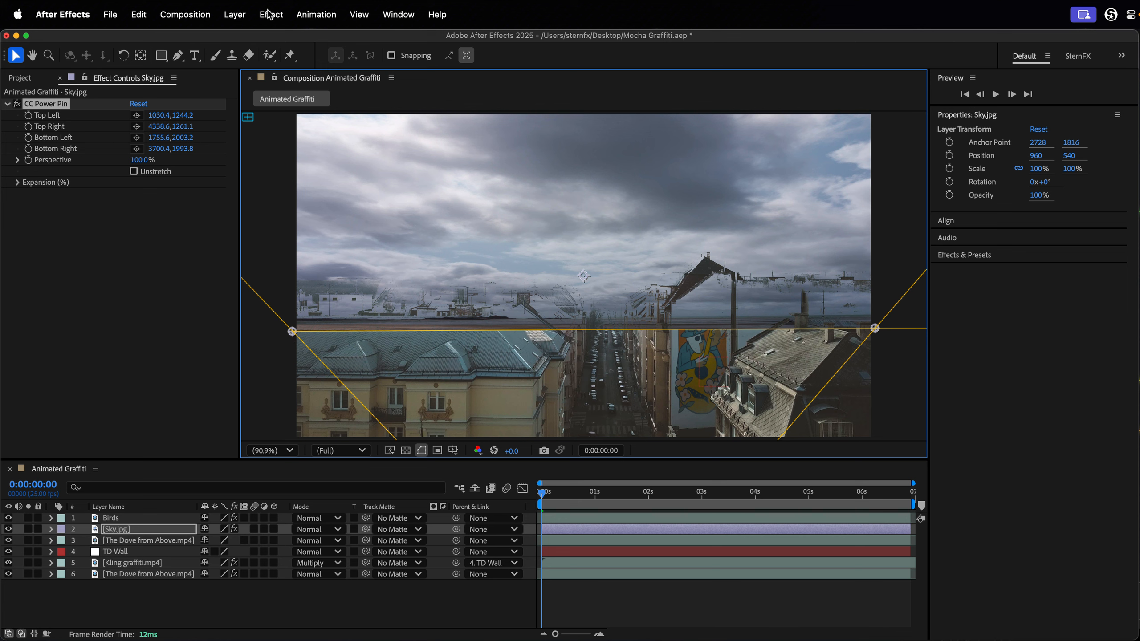
# Apply Linear Wipe to Sky.jpg with Transition Completion at 52% and Feather at 229.
pyautogui.hotkey('ctrl', 'space')
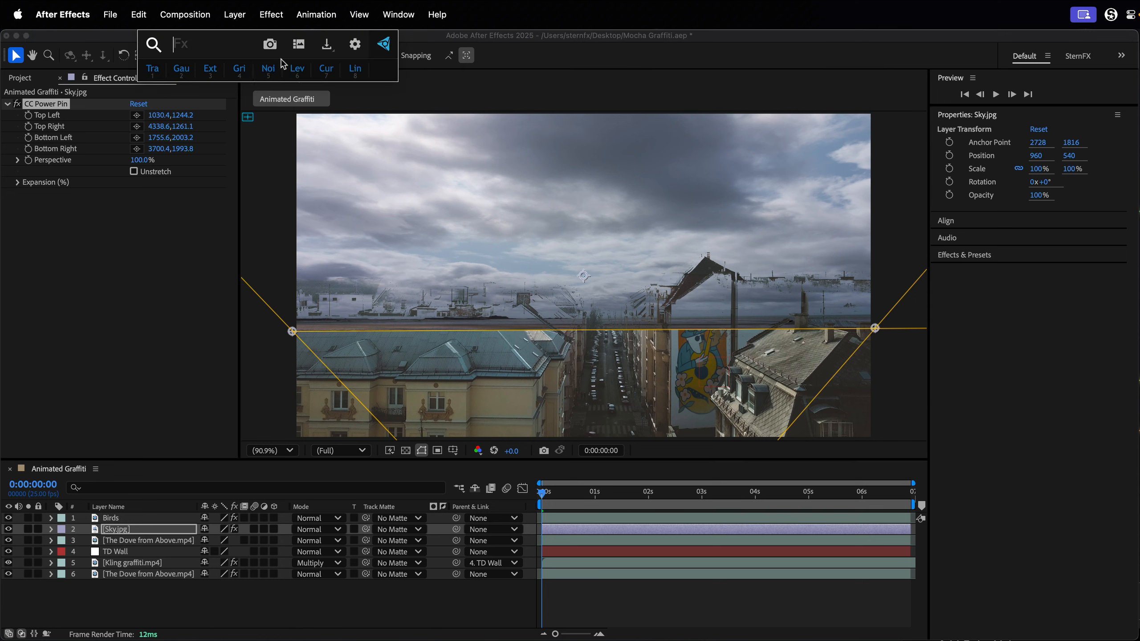
pyautogui.click(354, 78)
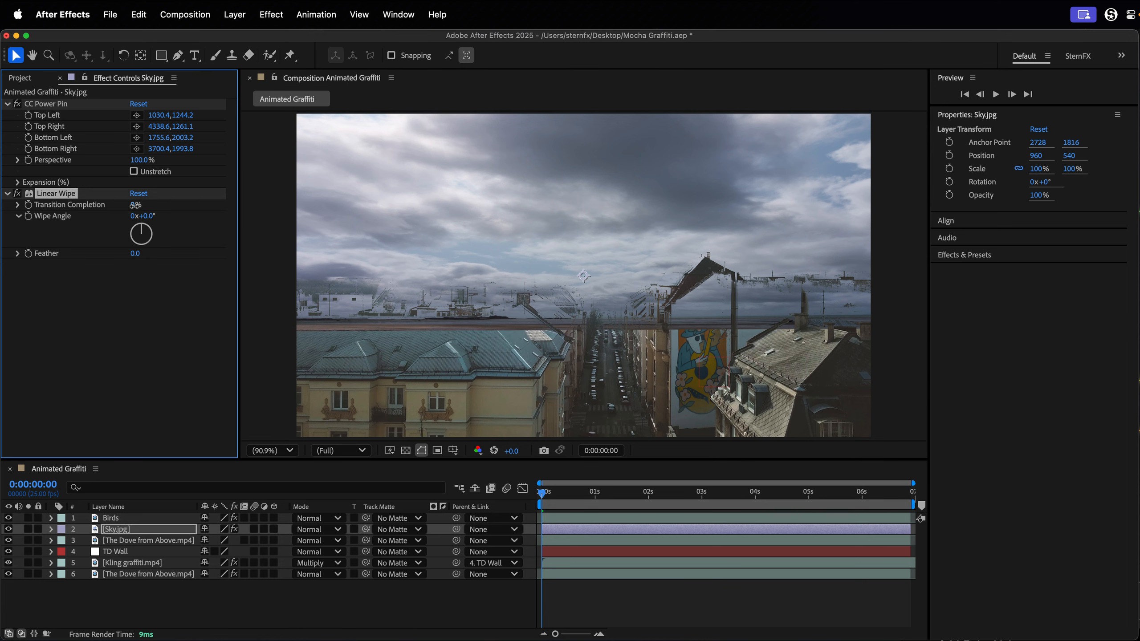
pyautogui.moveTo(135, 206); pyautogui.dragTo(167, 207)
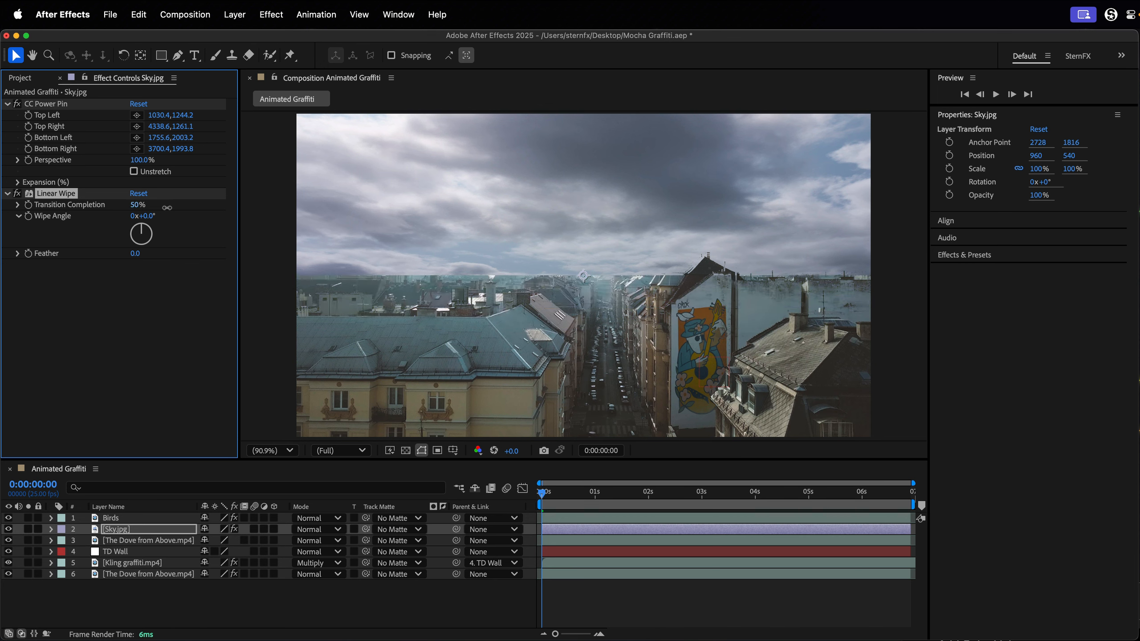
pyautogui.click(138, 206)
pyautogui.write('52')
pyautogui.press('Return')
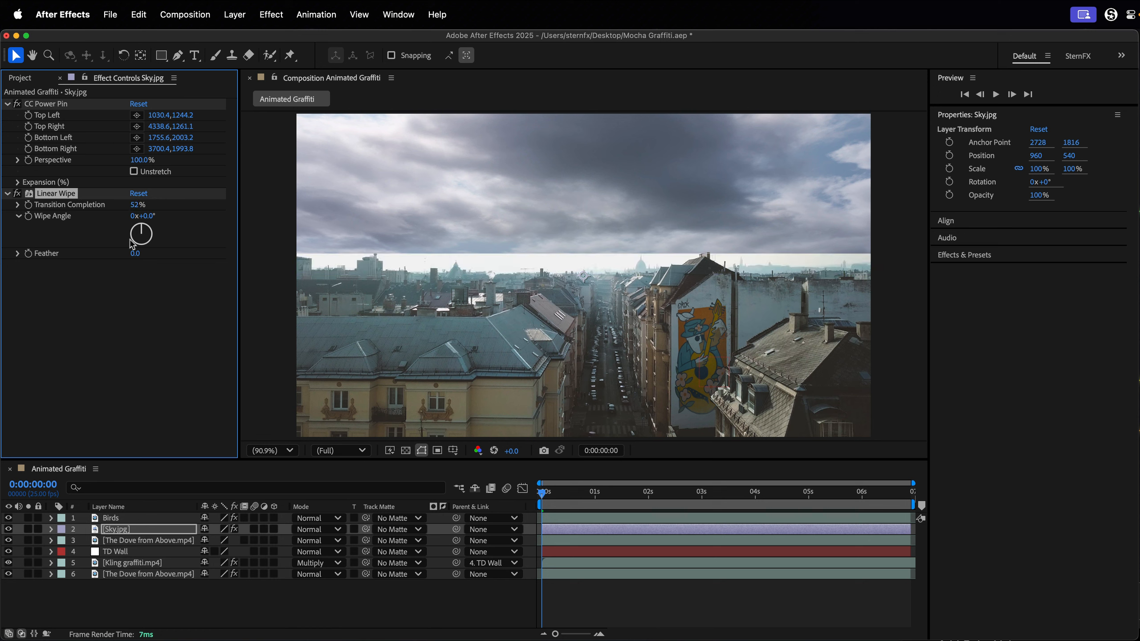
pyautogui.moveTo(136, 254); pyautogui.dragTo(280, 255)
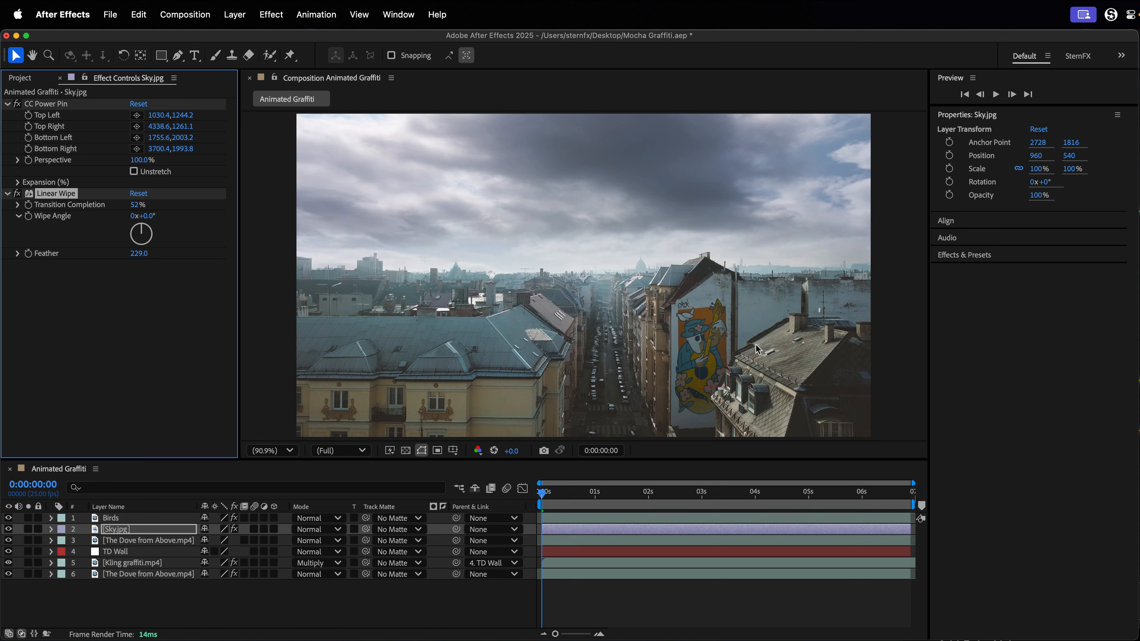
# Check the sky through 0:00:06:22, then keyframe CC Power Pin's Bottom expansion at 0.0 on the first frame.
pyautogui.moveTo(547, 494); pyautogui.dragTo(1023, 501)
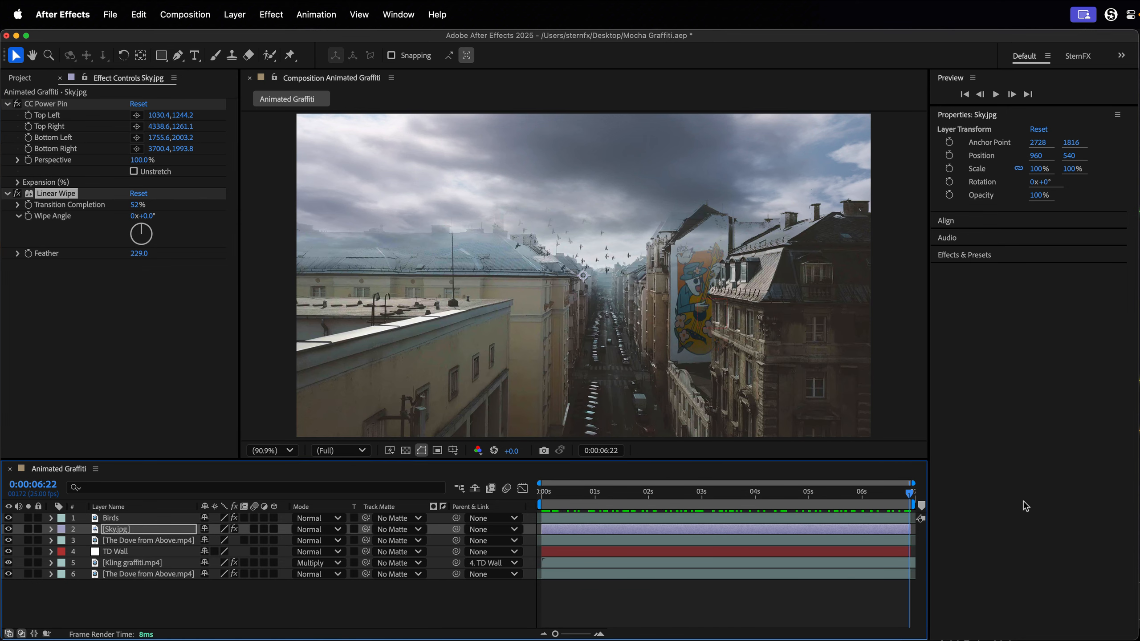
pyautogui.press('Home')
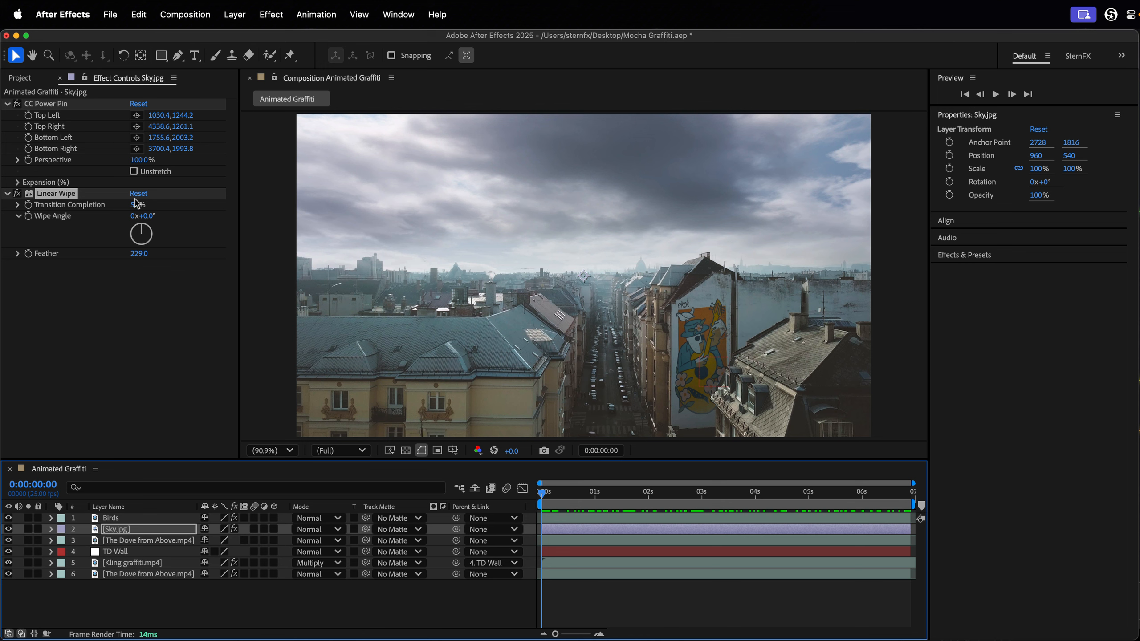
pyautogui.click(17, 182)
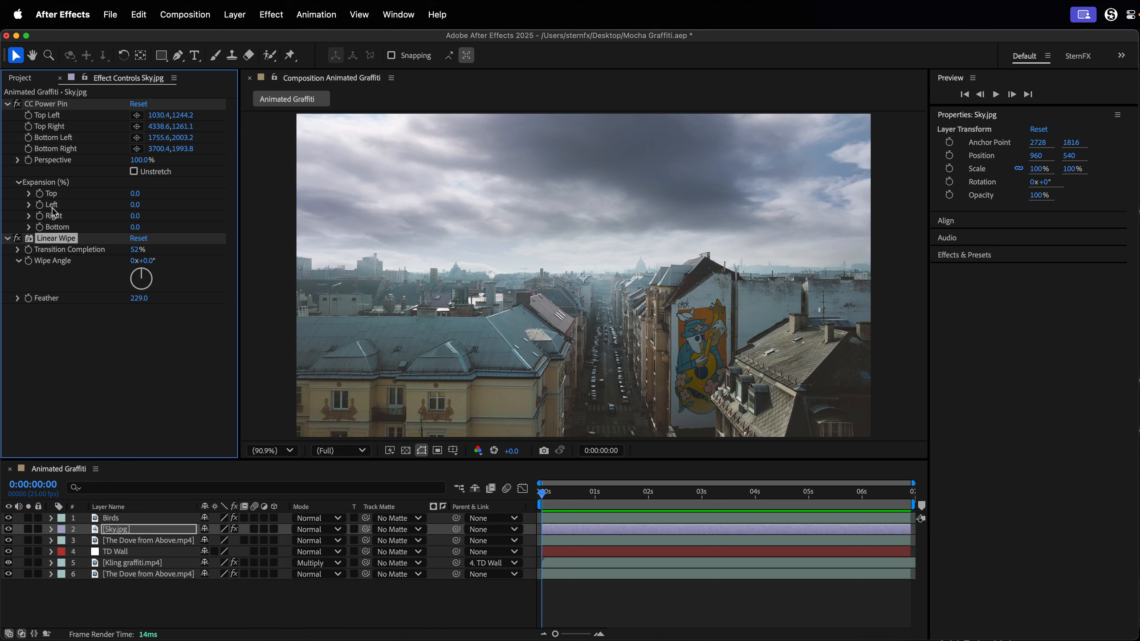
pyautogui.moveTo(134, 227); pyautogui.dragTo(117, 241)
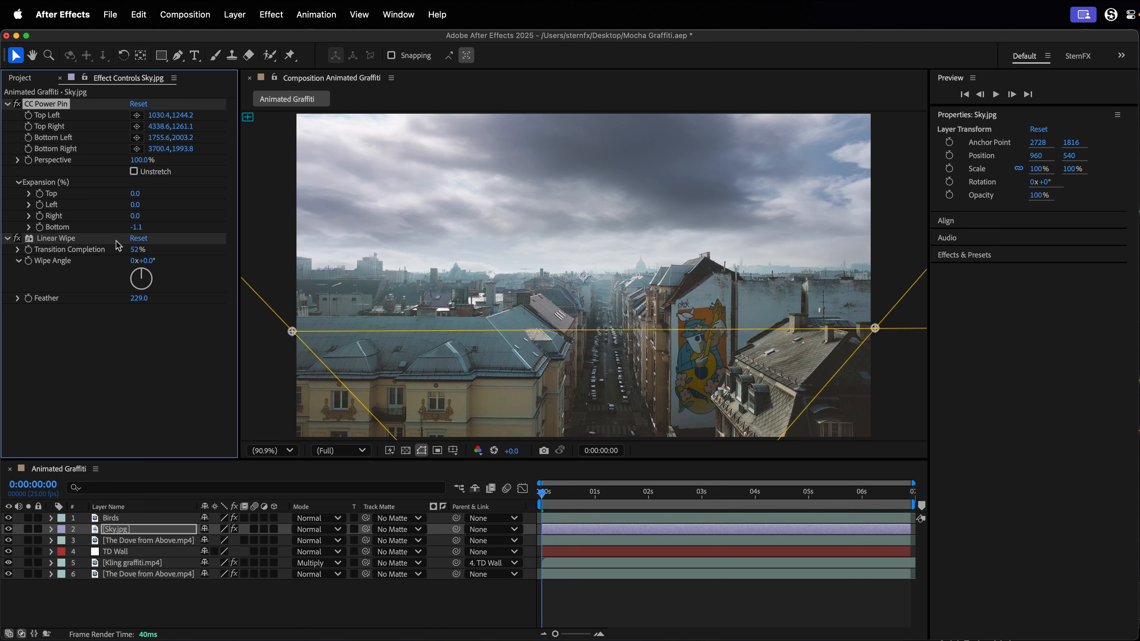
pyautogui.click(40, 227)
pyautogui.click(134, 227)
pyautogui.write('0')
pyautogui.press('Return')
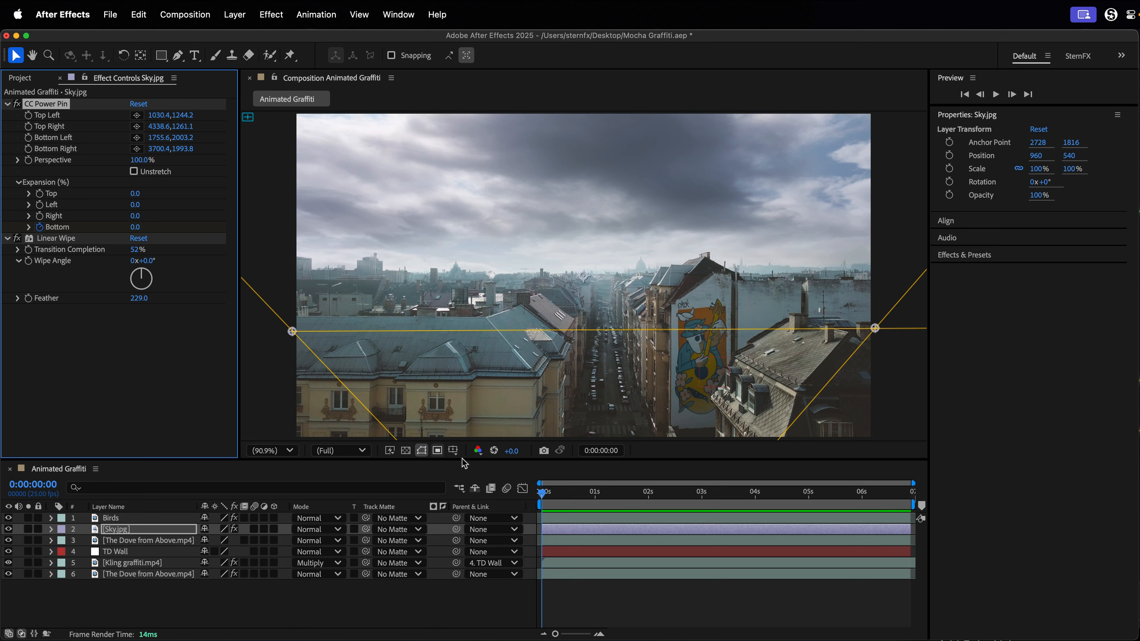
# Keyframe CC Power Pin's Bottom expansion on Sky.jpg at -30.3 at 0:00:06:22.
pyautogui.click(908, 494)
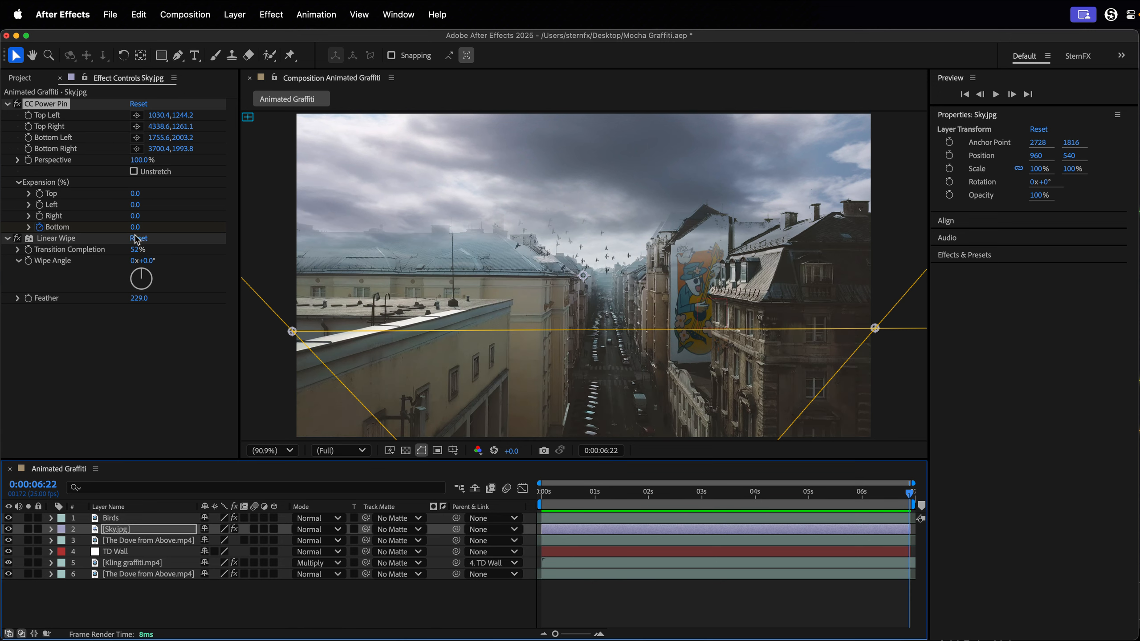
pyautogui.moveTo(134, 227); pyautogui.dragTo(63, 223)
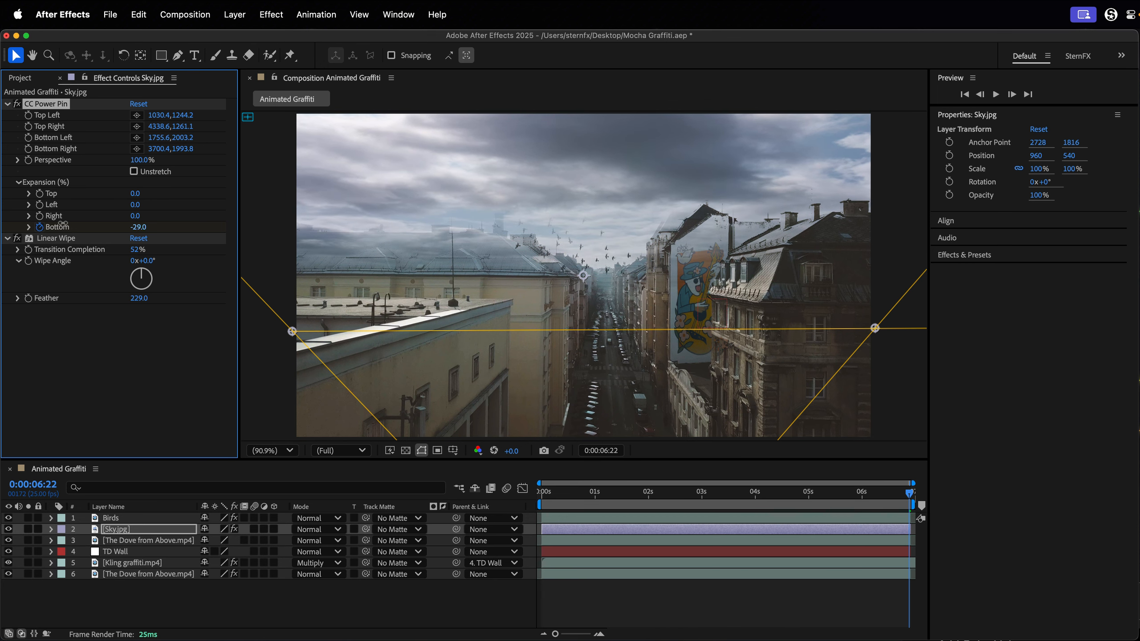
pyautogui.moveTo(138, 226); pyautogui.dragTo(130, 227)
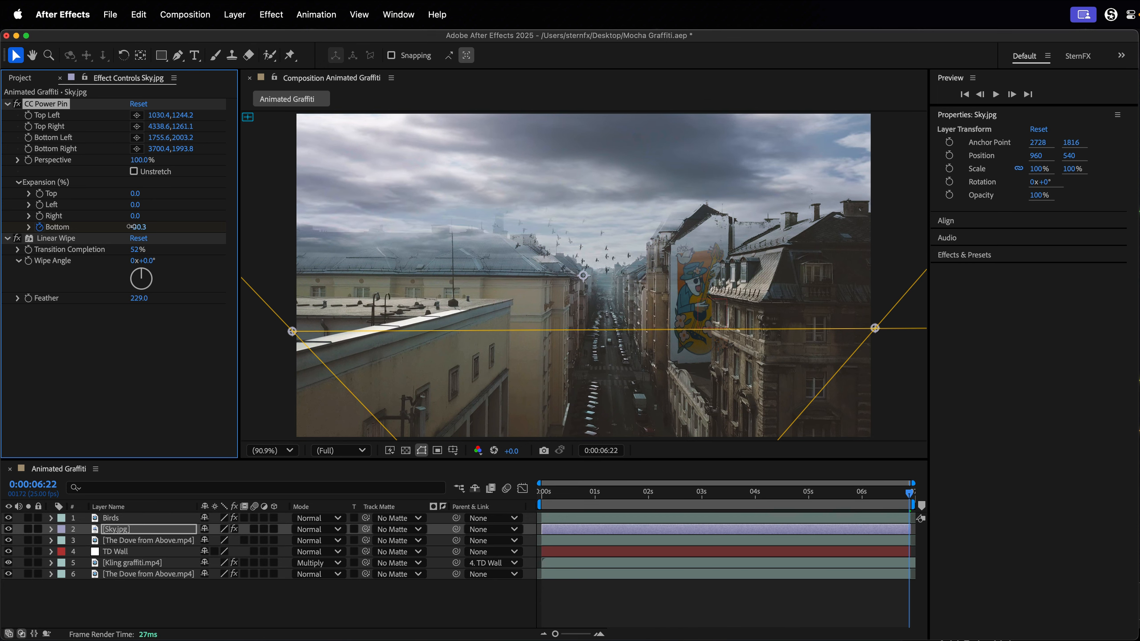
# Keyframe Linear Wipe's Transition Completion on Sky.jpg at 52% on the first frame and 54% at 0:00:06:22.
pyautogui.moveTo(567, 493); pyautogui.dragTo(526, 490)
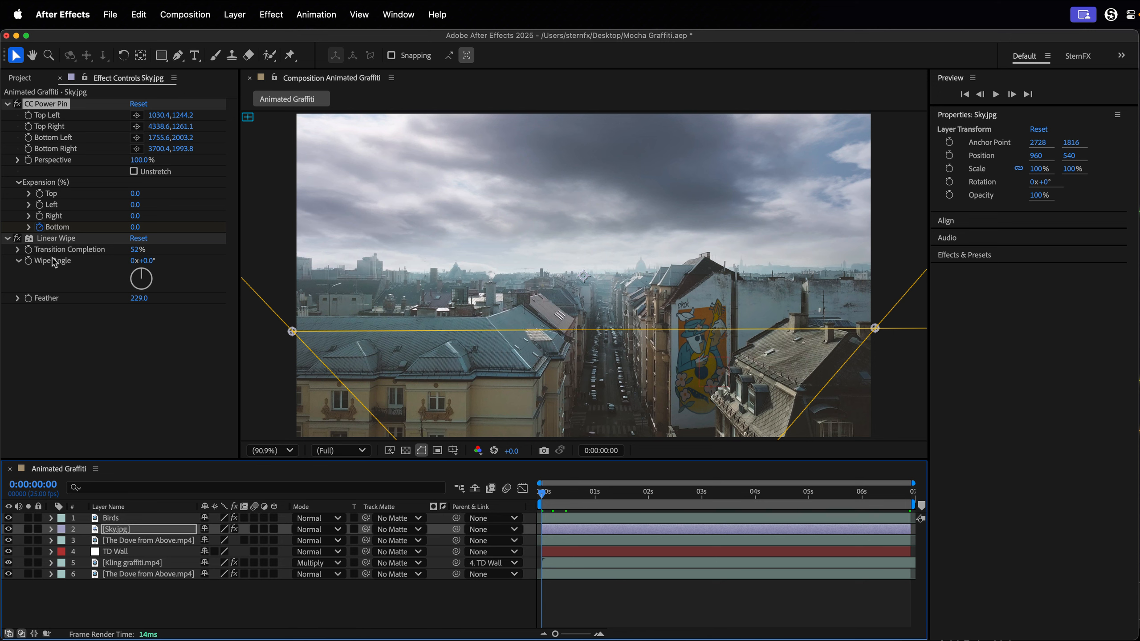
pyautogui.click(56, 238)
pyautogui.click(904, 496)
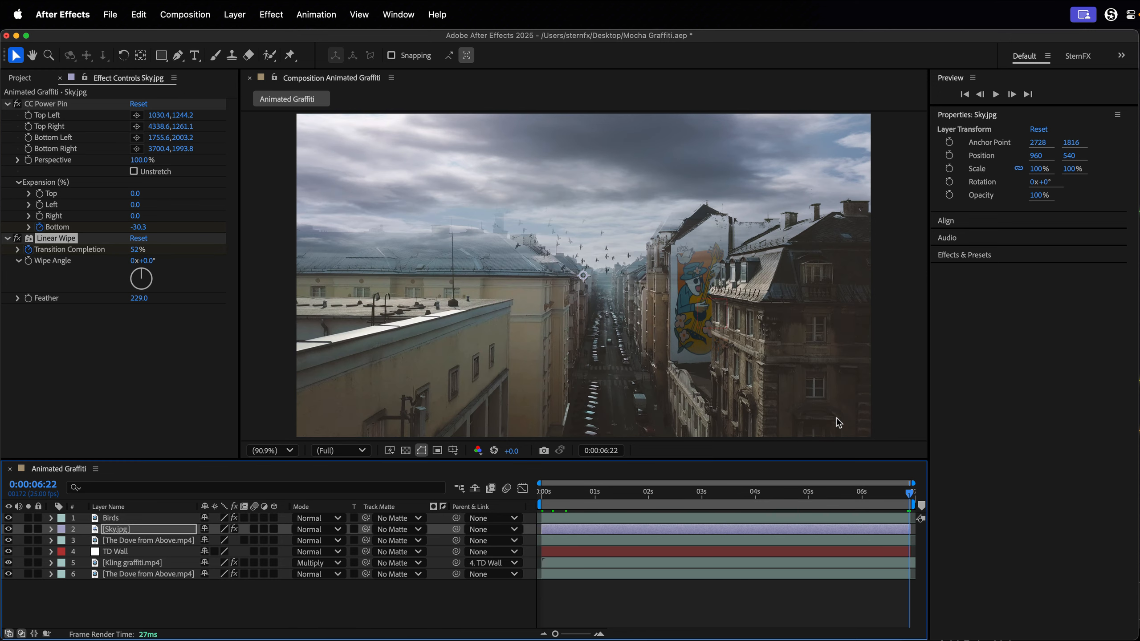
pyautogui.moveTo(137, 250); pyautogui.dragTo(138, 251)
# Set Sky.jpg's blending mode to Multiply and its opacity to 88%.
pyautogui.click(325, 532)
pyautogui.click(326, 536)
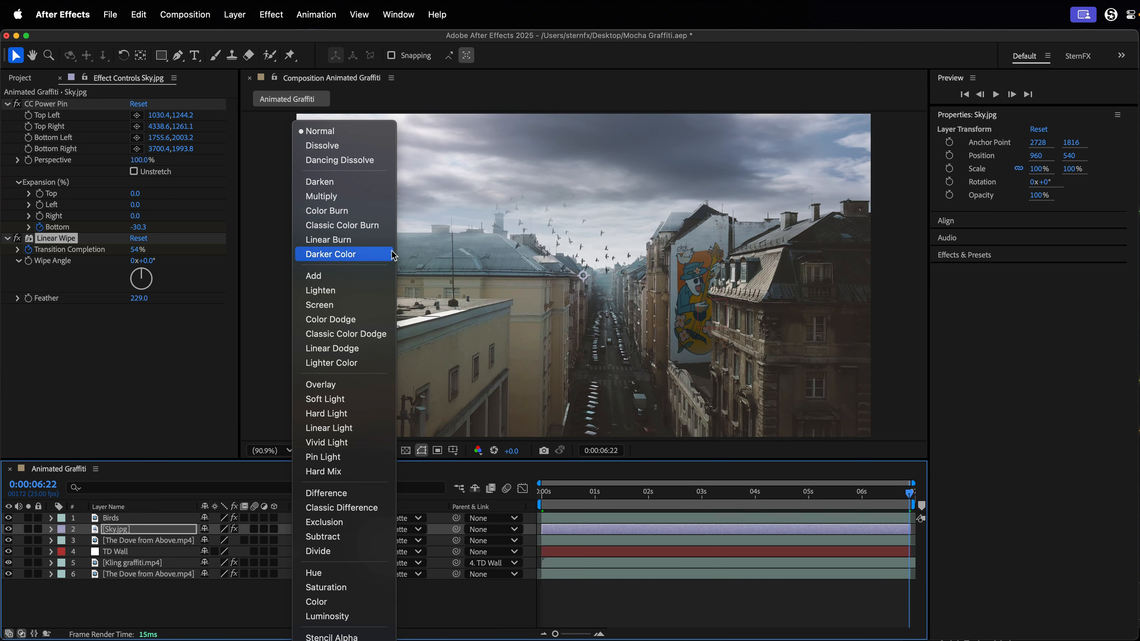
pyautogui.click(392, 201)
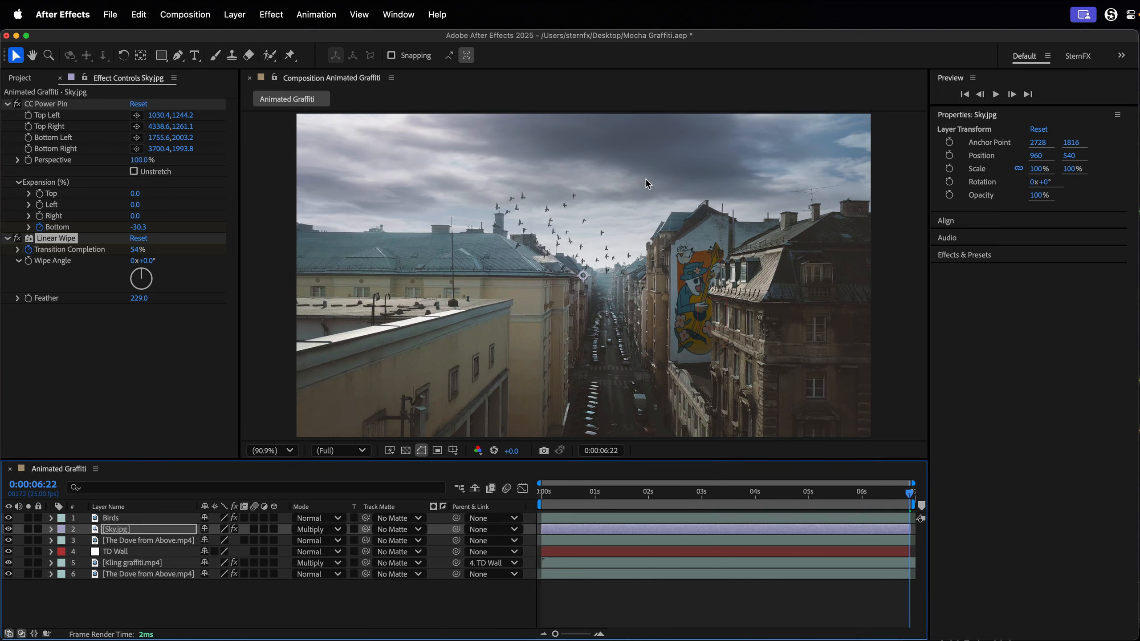
pyautogui.press('t')
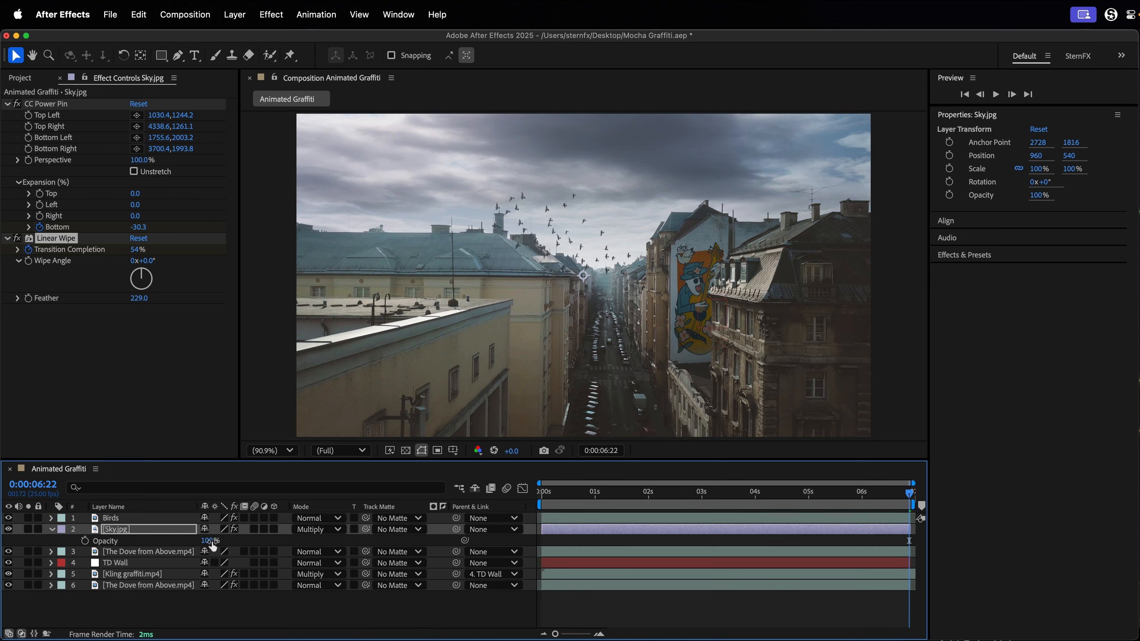
pyautogui.click(211, 541)
pyautogui.write('88')
pyautogui.press('Return')
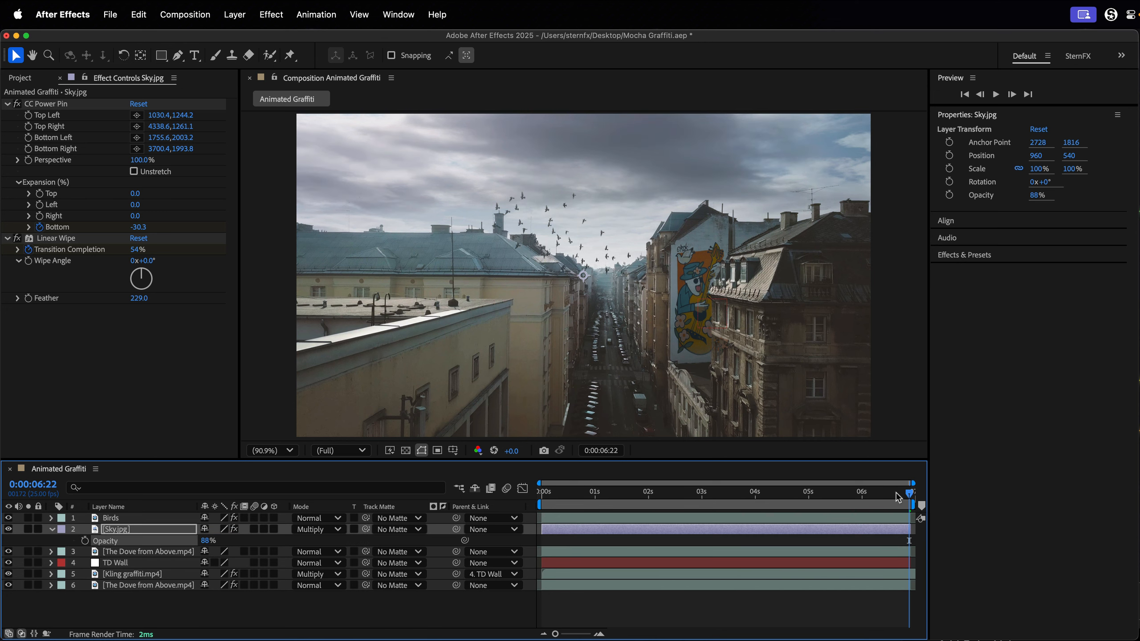
# Play the composition from the first frame in a maximized viewer to review the finished composite.
pyautogui.press('Home')
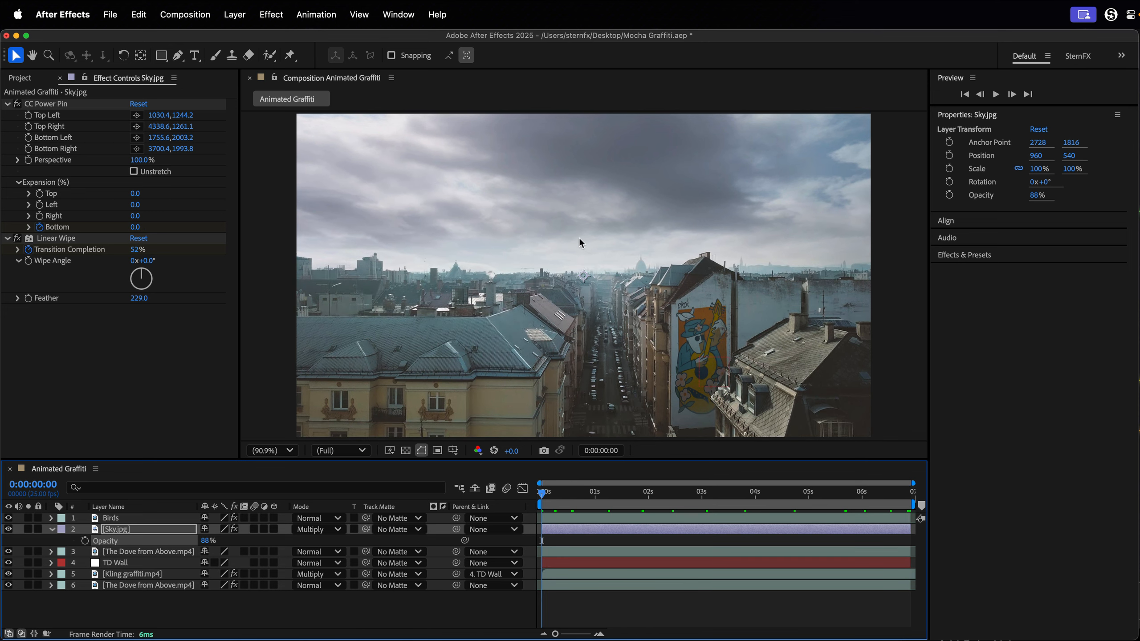
pyautogui.press('`')
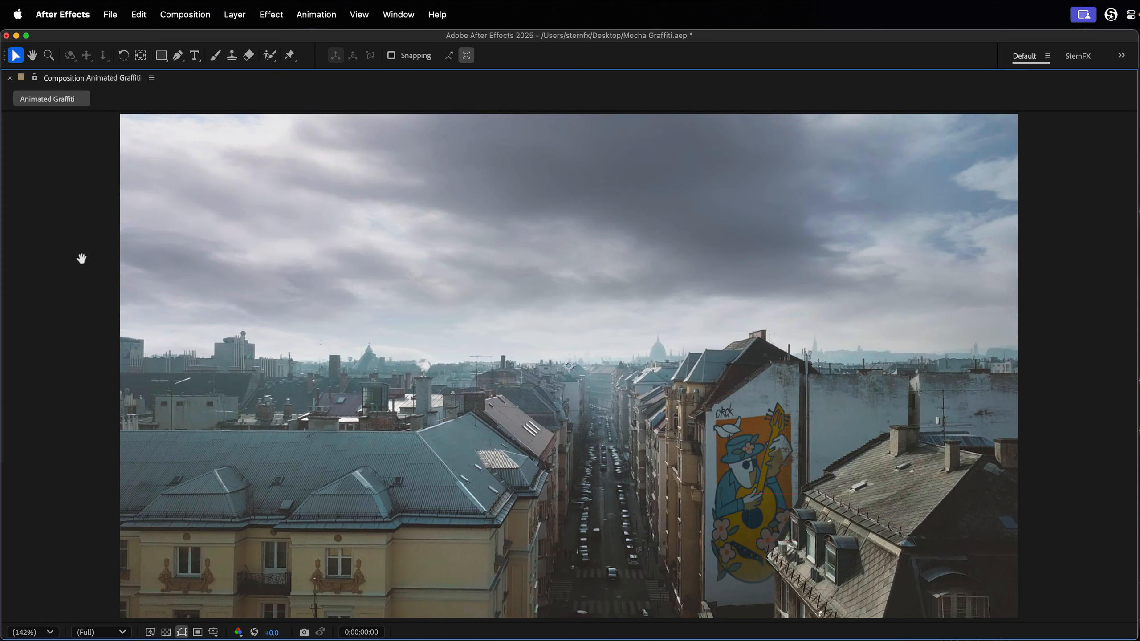
pyautogui.press('space')
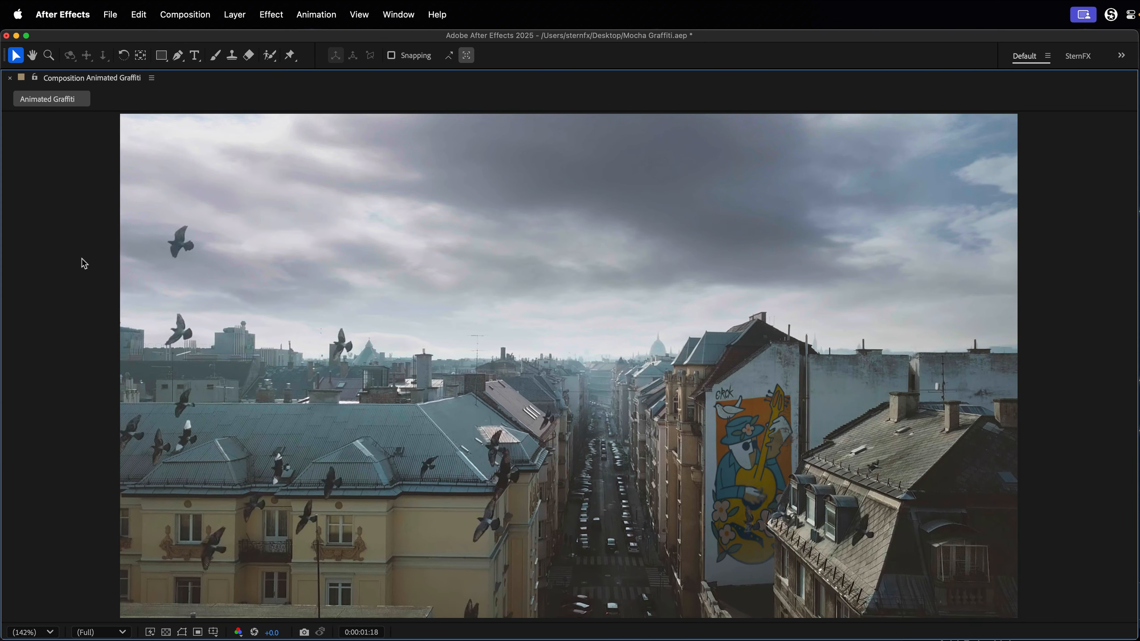